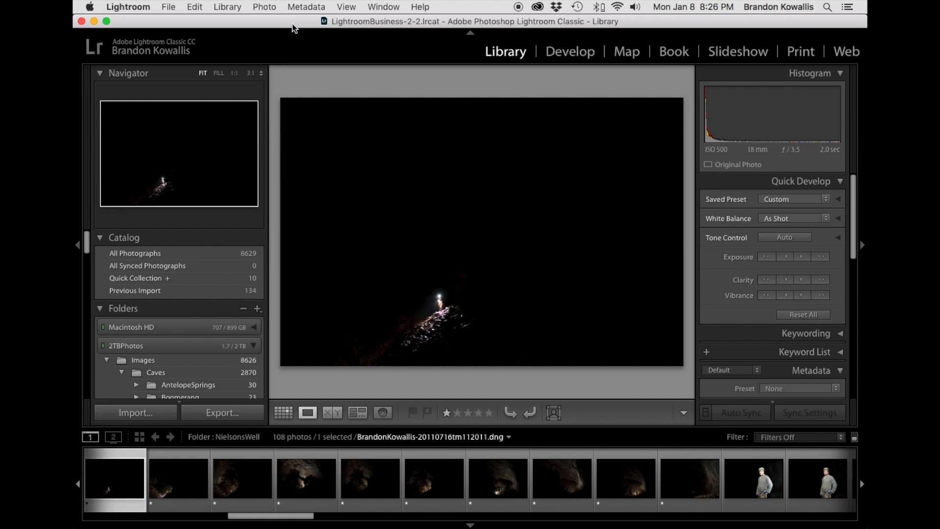
- Switch to Safari and view the GIMP website and the Google results for low cost photo editing software
key("super+Tab")
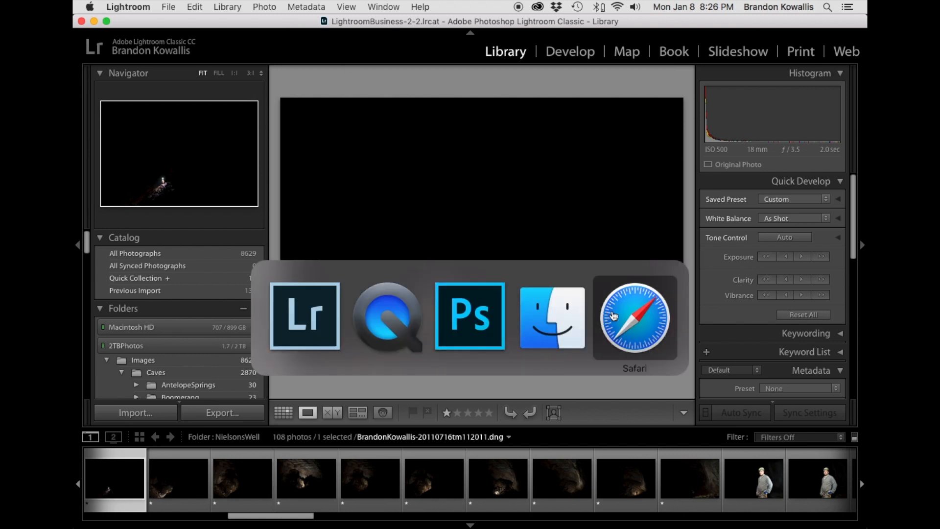
left_click(628, 316)
left_click(270, 58)
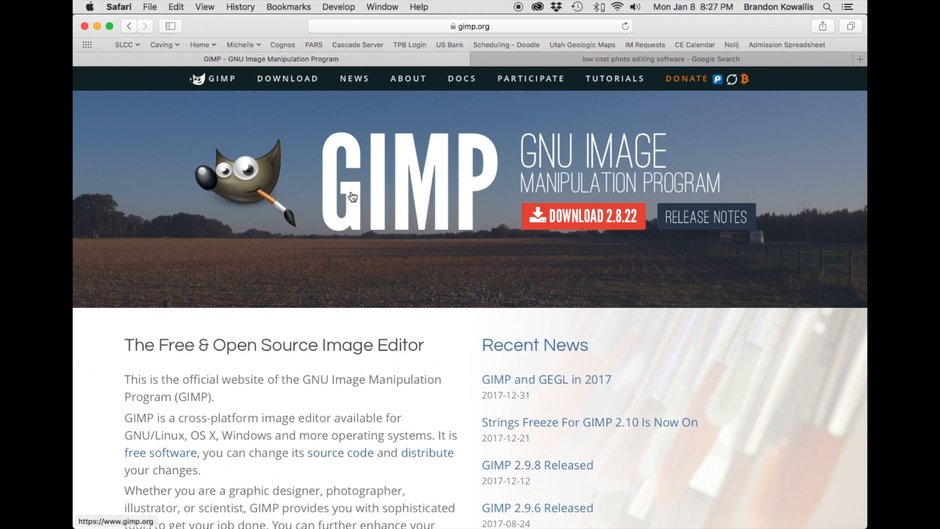
left_click(547, 59)
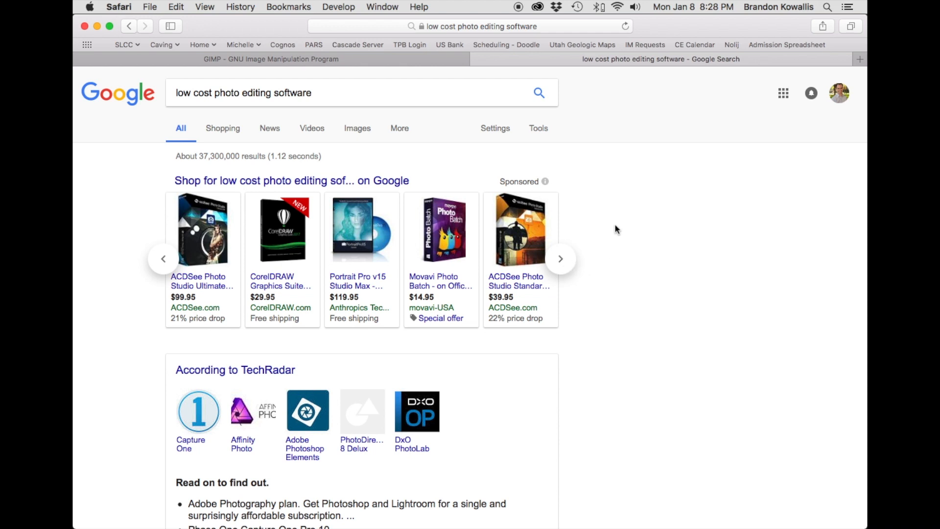
- Return to Lightroom and look through the one-star dark cave exposures in the NielsonsWell folder one by one
key("super+Tab")
left_click(387, 309)
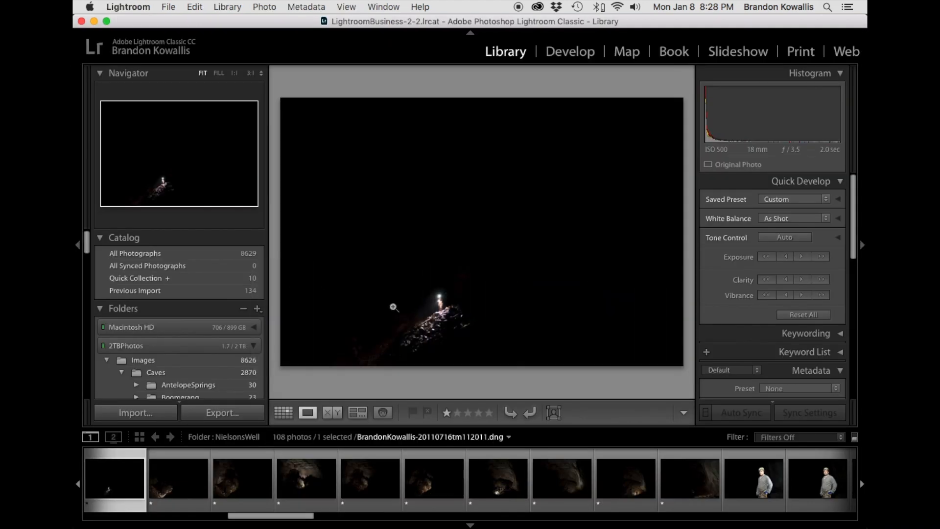
left_click(171, 482)
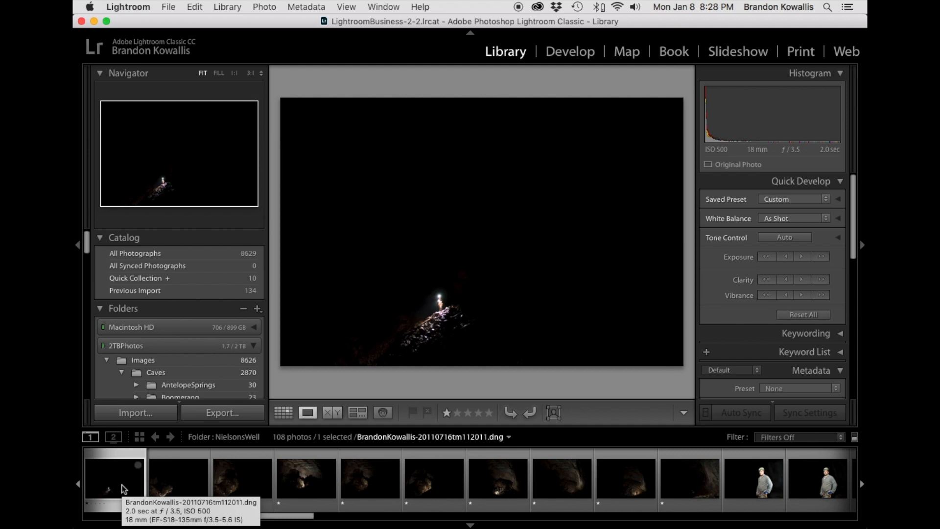
key("Right")
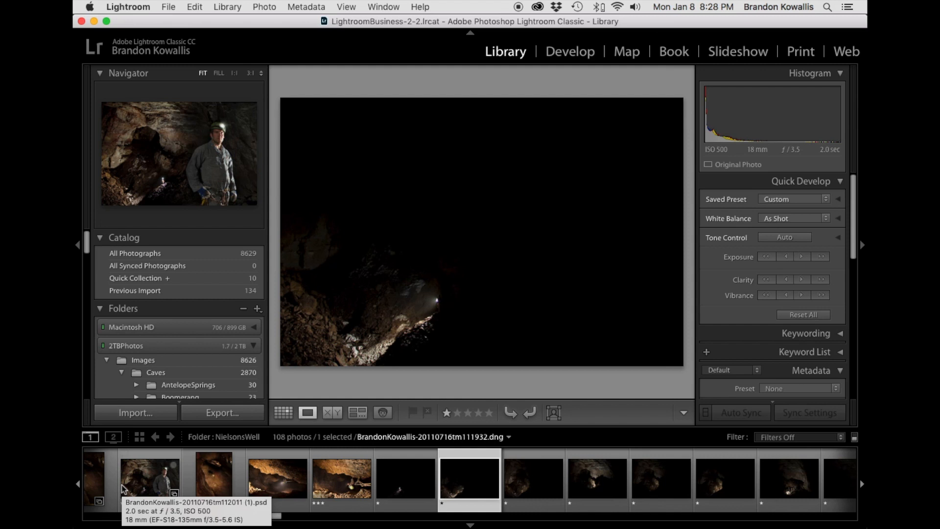
key("Right")
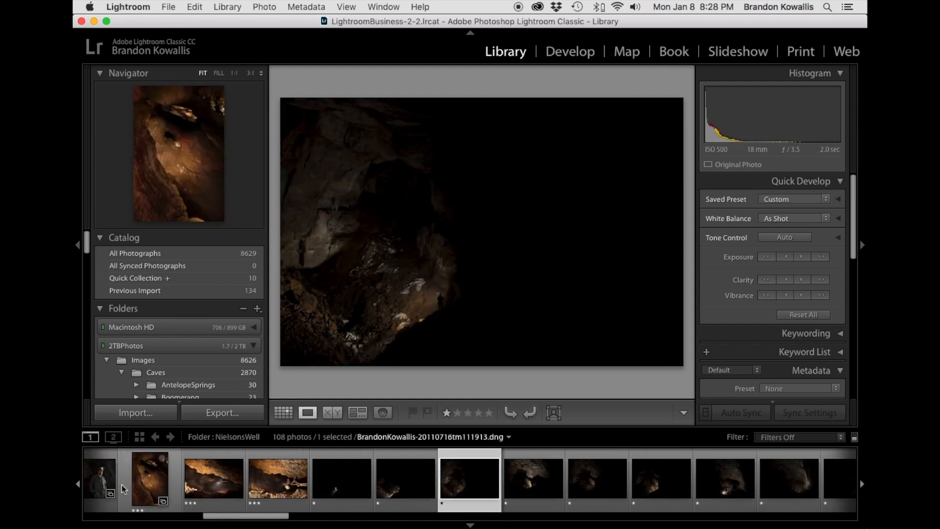
key("Right")
key("Right")
key("Right")
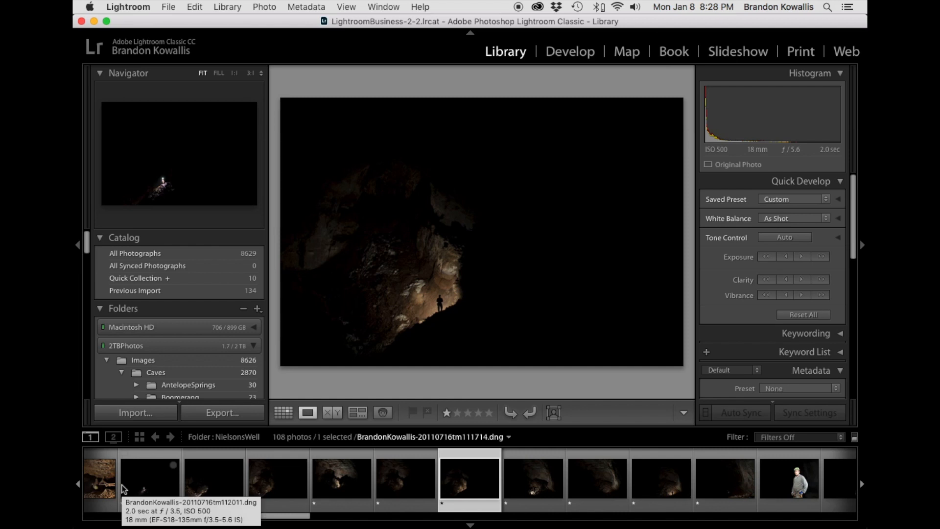
key("Right")
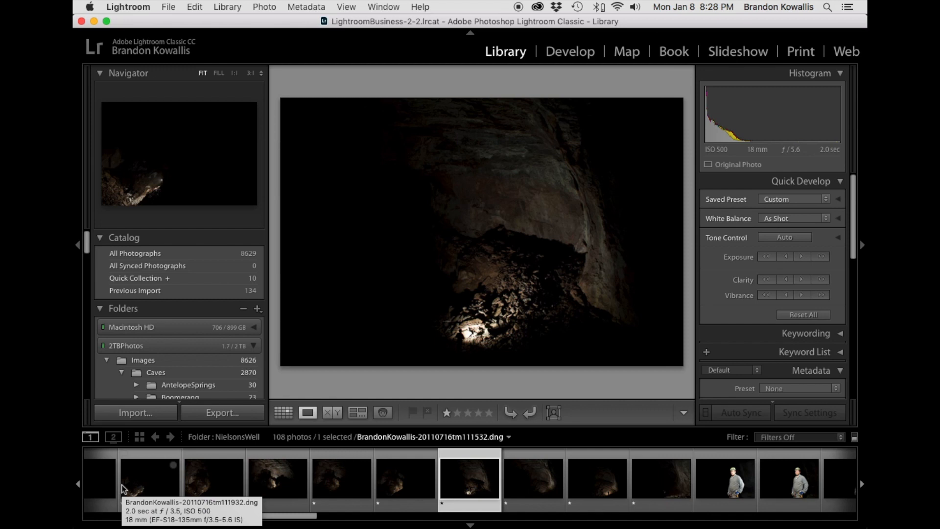
key("Right")
key("Right")
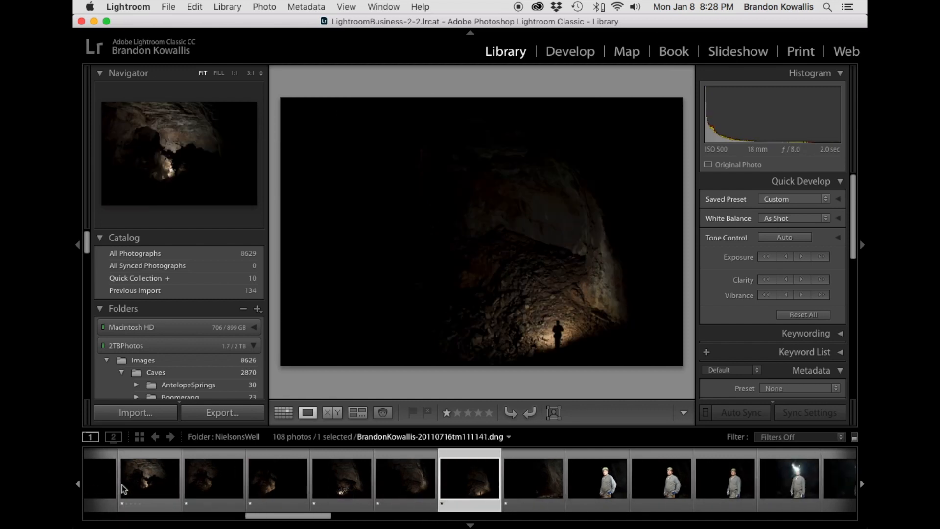
key("Right")
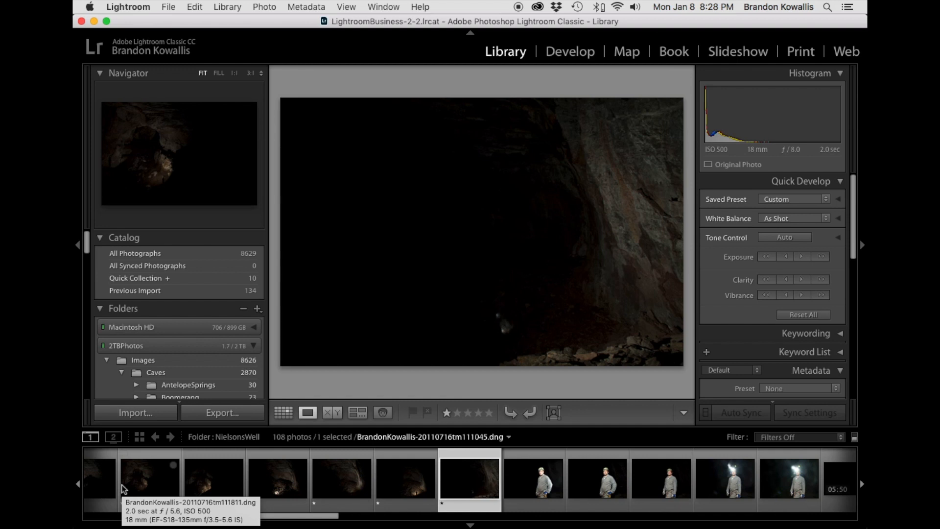
- Select the ten consecutive dark cave exposures and open them as layers in Photoshop
scroll(273, 497, "up", 3)
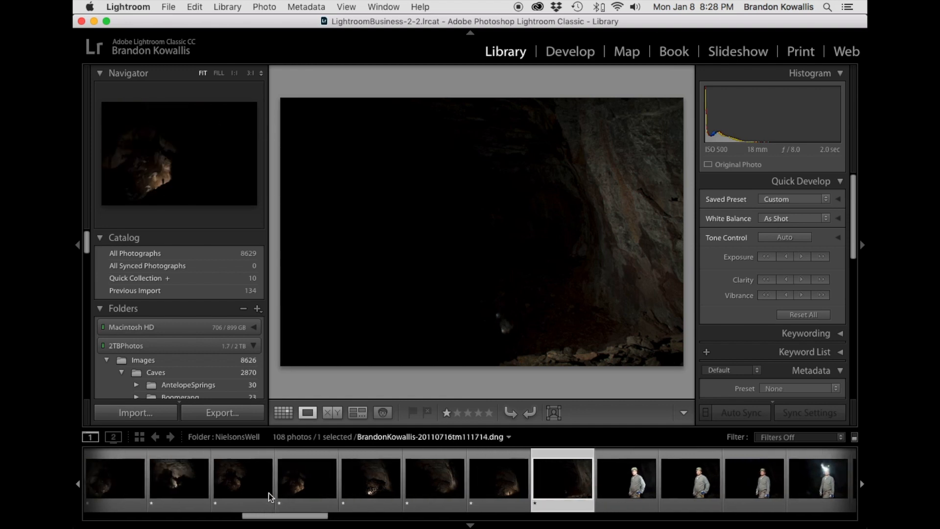
scroll(270, 497, "up", 2)
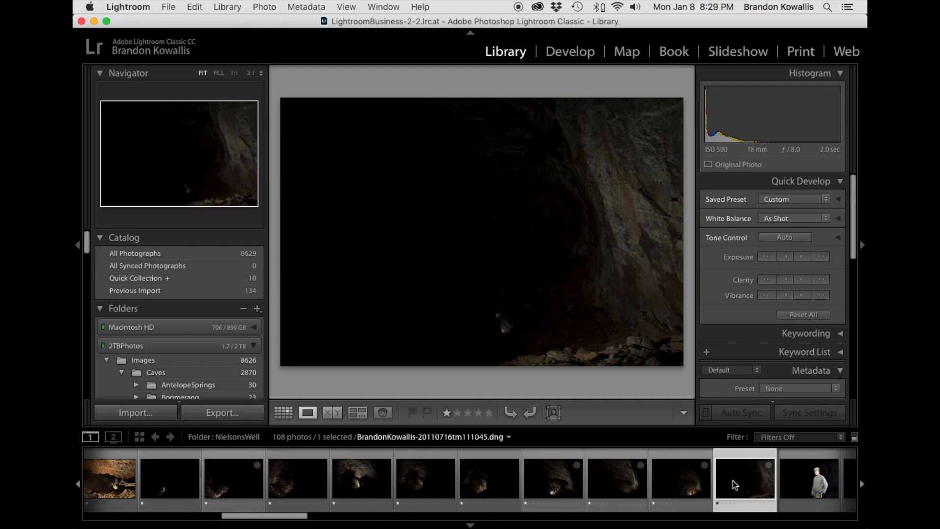
left_click(169, 484, "shift")
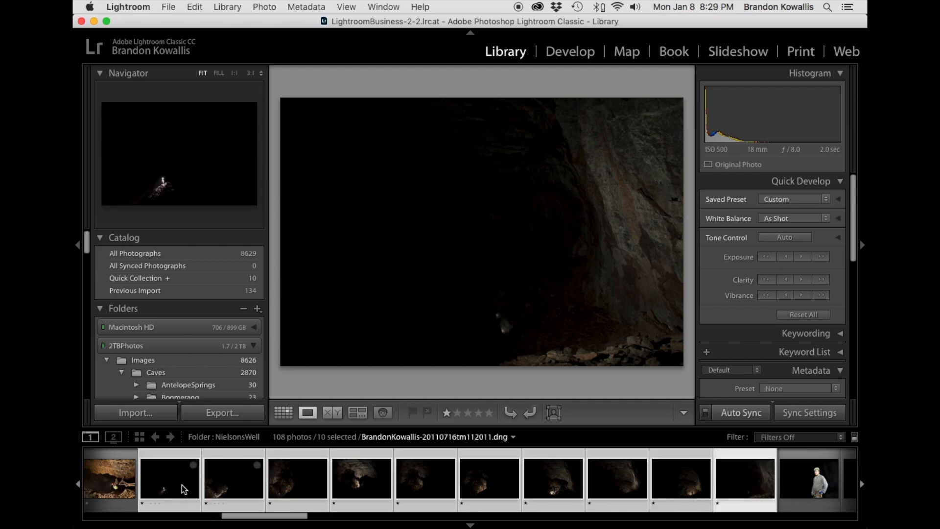
scroll(215, 486, "down", 1)
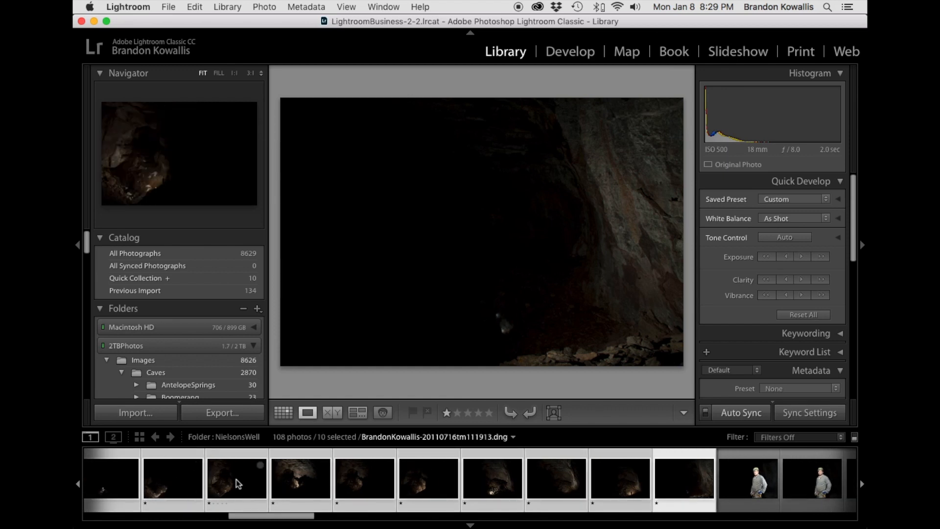
right_click(237, 483)
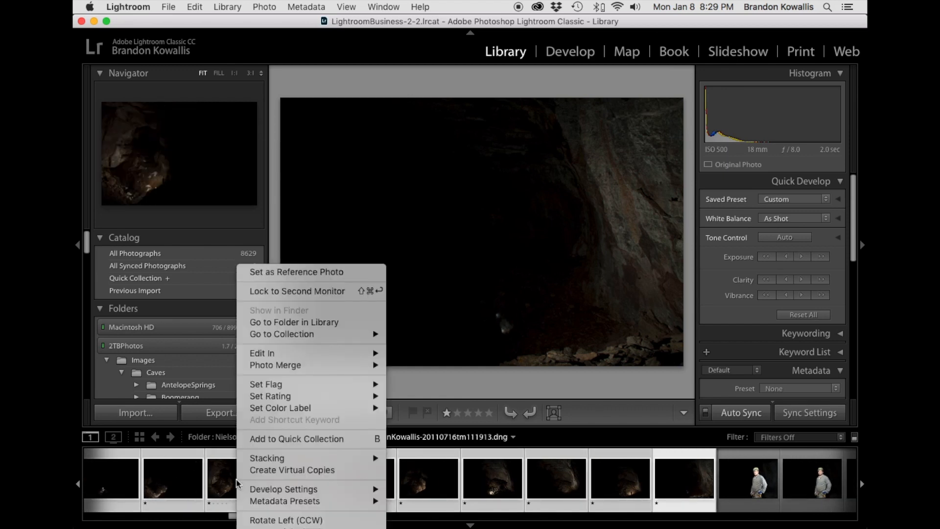
mouse_move(322, 356)
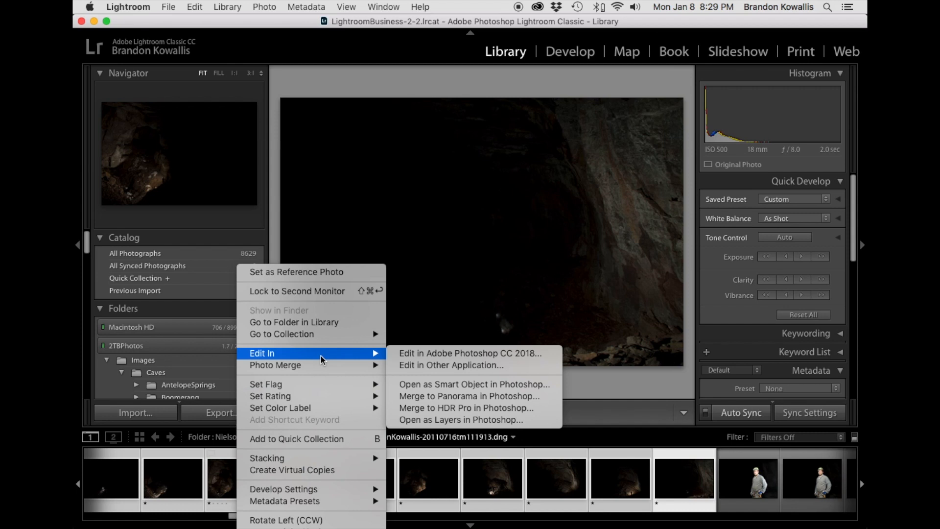
left_click(464, 421)
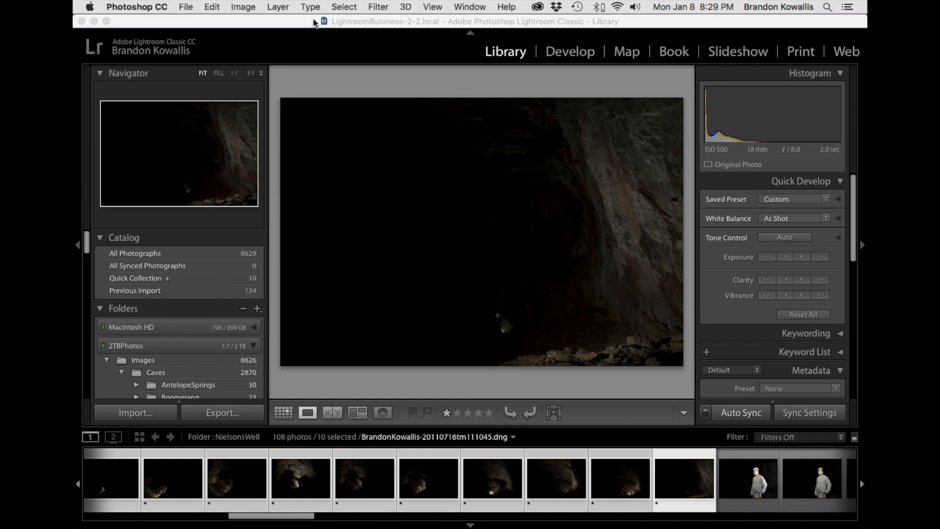
- Switch between Lightroom and Photoshop, comparing the selected photos with the layered DemoNotAlignedLayers.psd and the single-photo document
key("super+Tab")
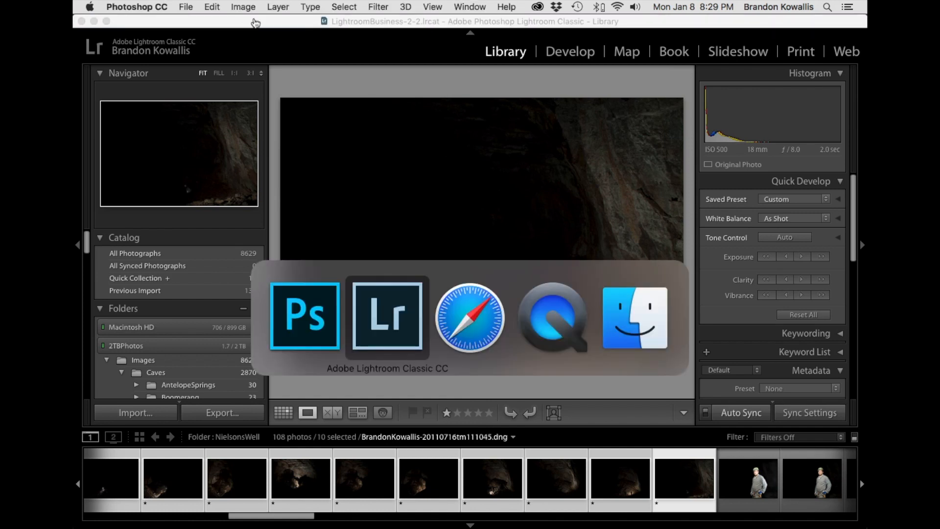
key("super+Tab")
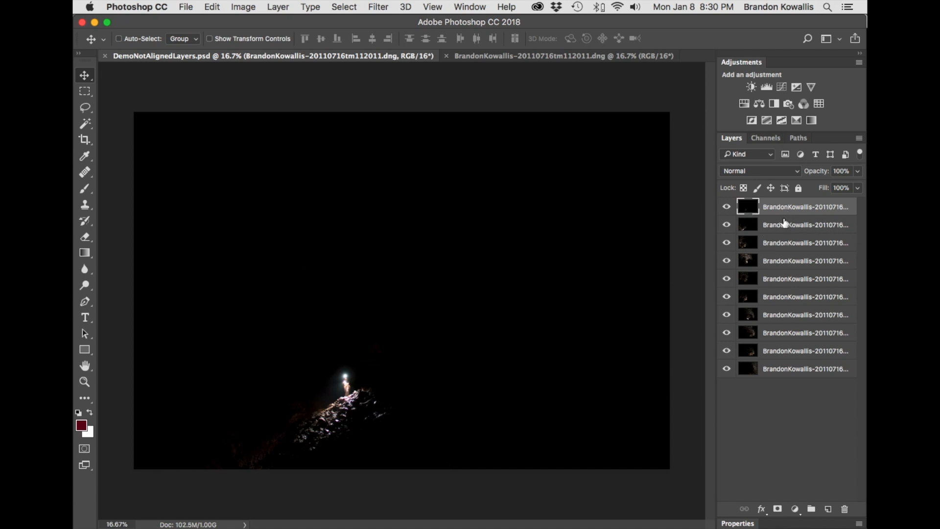
key("super+Tab")
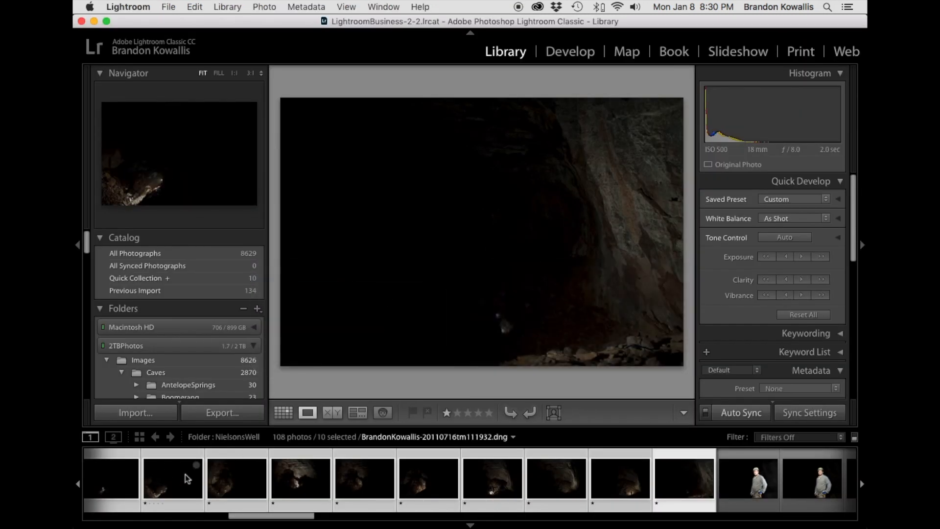
key("super+Tab")
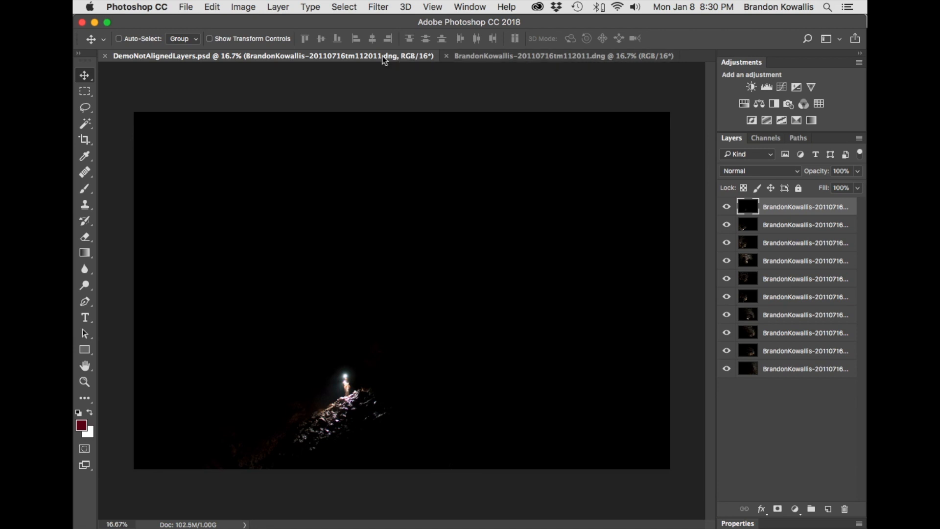
left_click(492, 57)
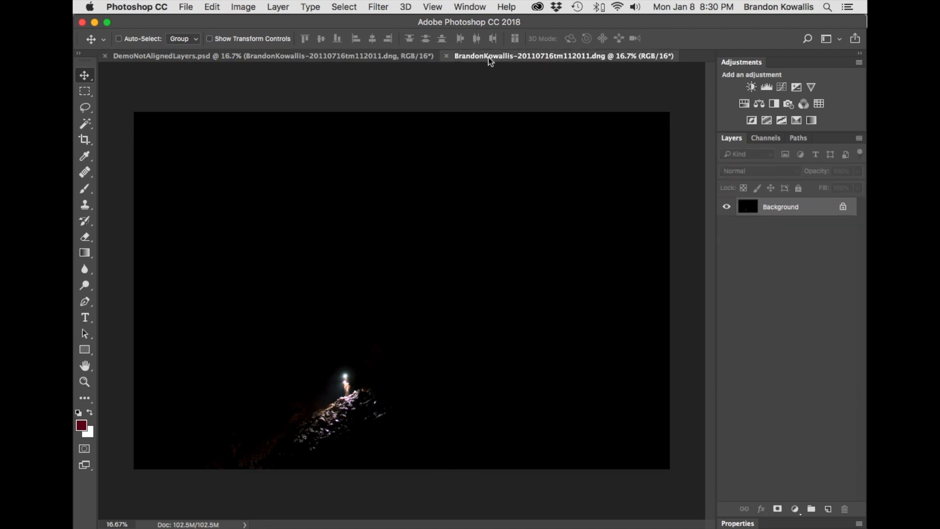
left_click(387, 55)
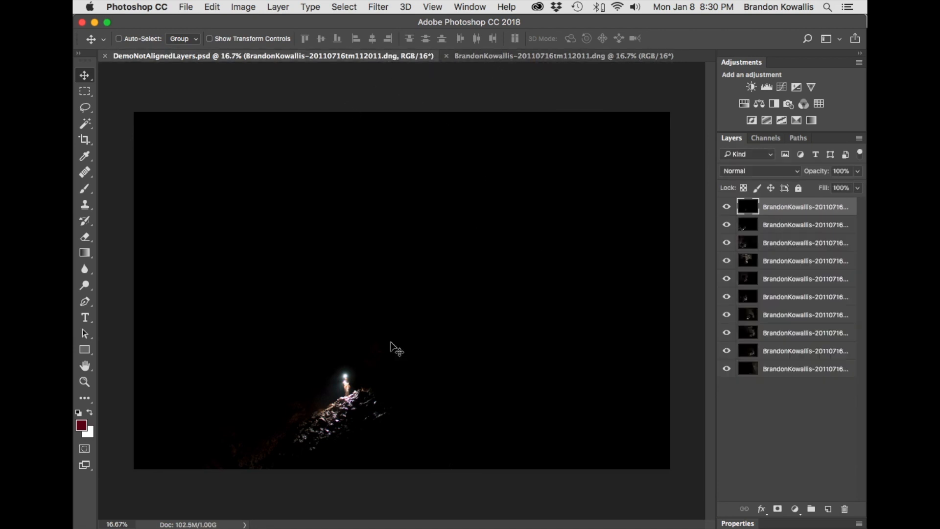
- Hide the top layer of DemoNotAlignedLayers.psd and bring the single-photo document back into view
left_click(726, 207)
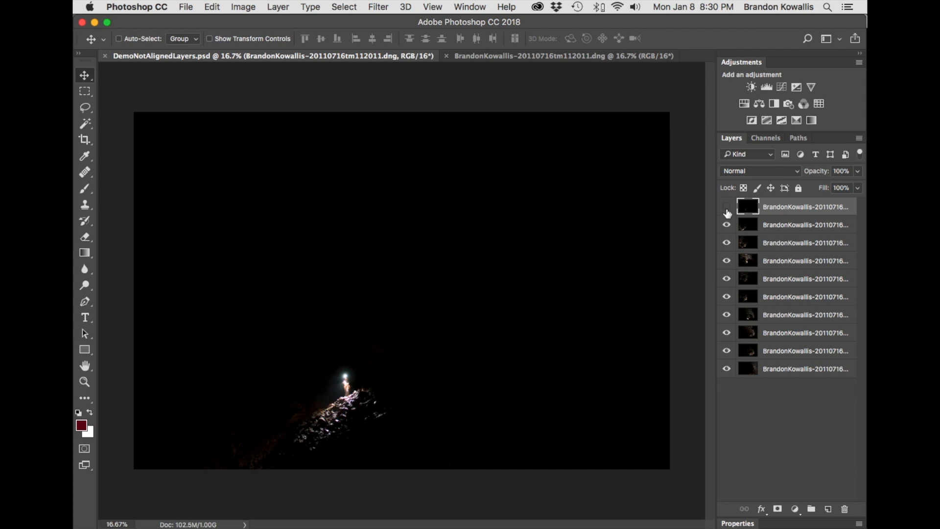
left_click(507, 56)
left_click(407, 56)
left_click(499, 57)
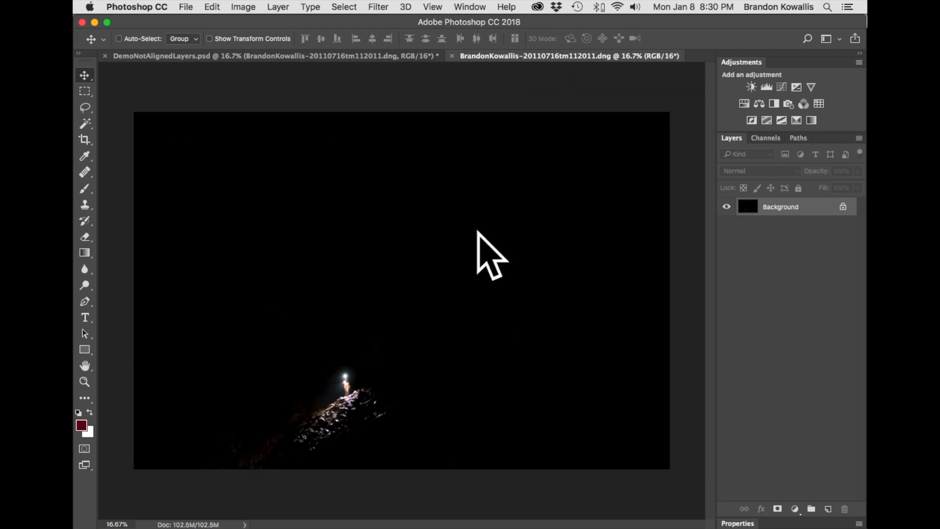
- Copy the entire image of the single-photo document and paste it into DemoNotAlignedLayers.psd as a new layer
left_click(354, 10)
left_click(354, 21)
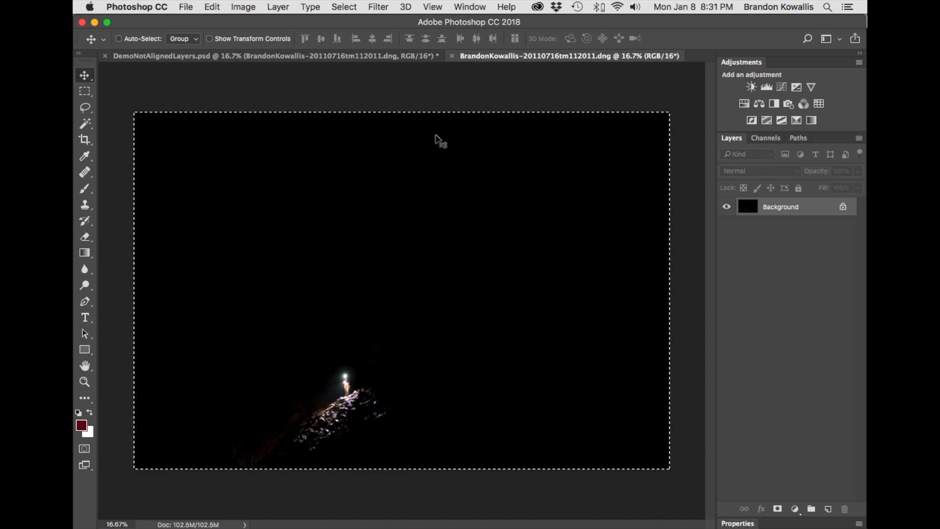
key("super+c")
left_click(411, 56)
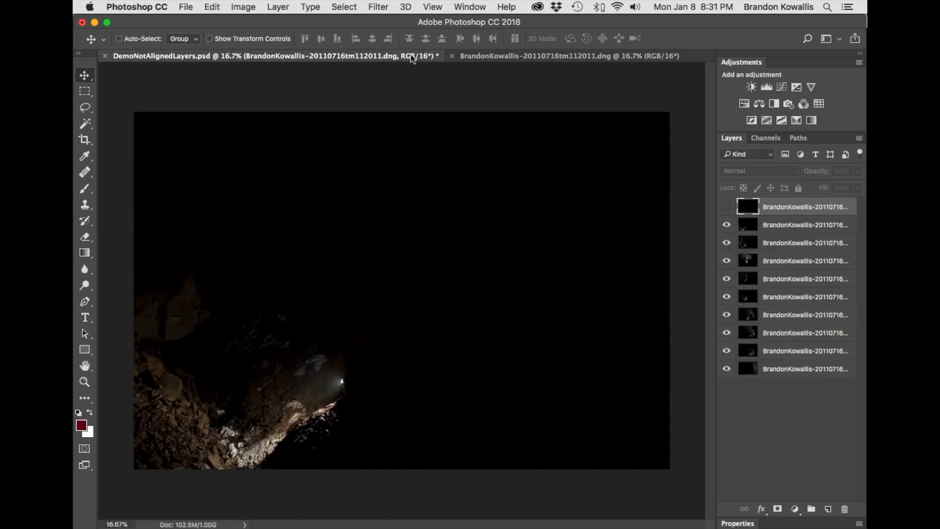
key("super")
key("super+v")
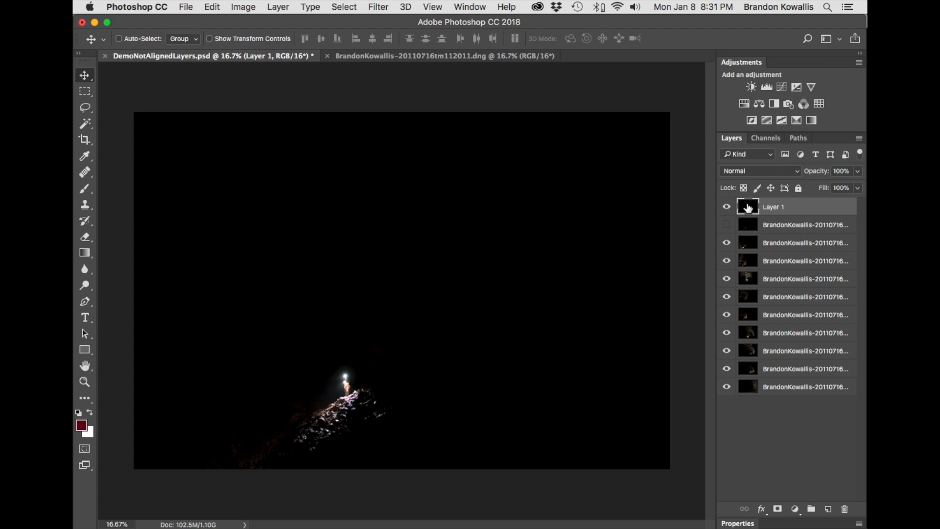
- Delete the pasted layer from DemoNotAlignedLayers.psd and clear the selection in the single-photo document
key("BackSpace")
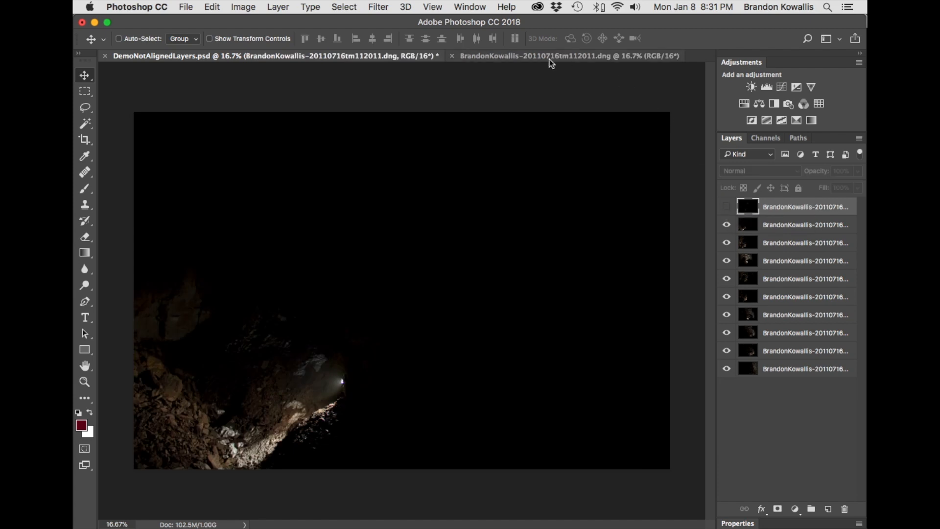
left_click(538, 57)
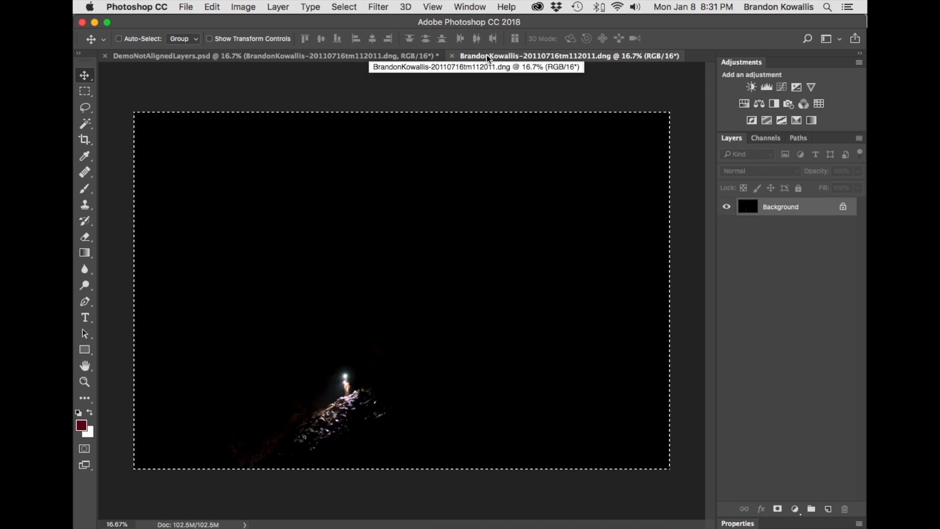
key("super")
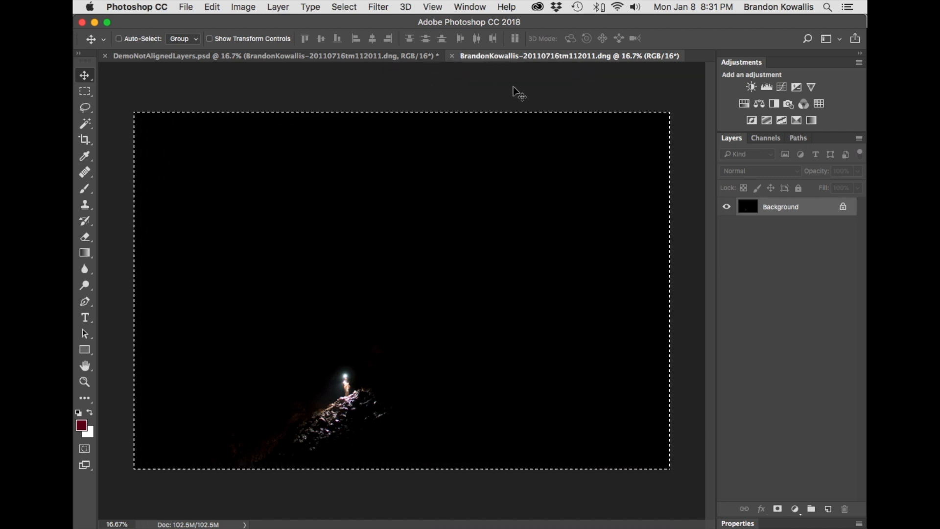
key("super+d")
- Float the single-photo document in its own window and bring its image into DemoNotAlignedLayers.psd as a new top layer
left_click_drag(488, 56, 481, 135)
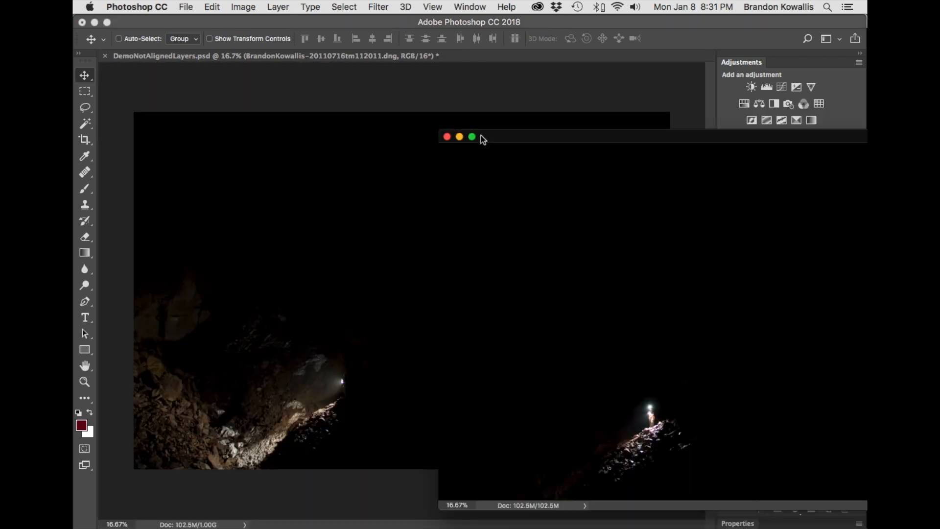
left_click_drag(553, 137, 583, 114)
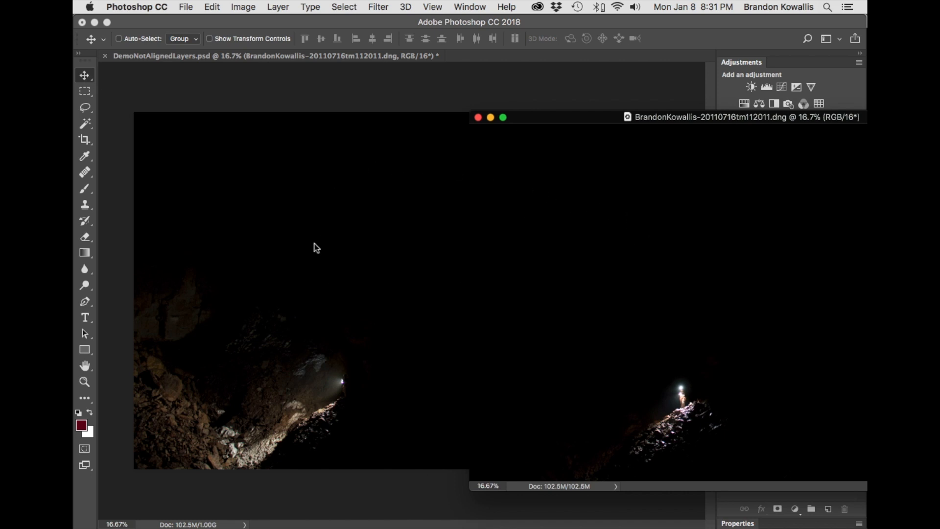
left_click_drag(354, 197, 356, 200)
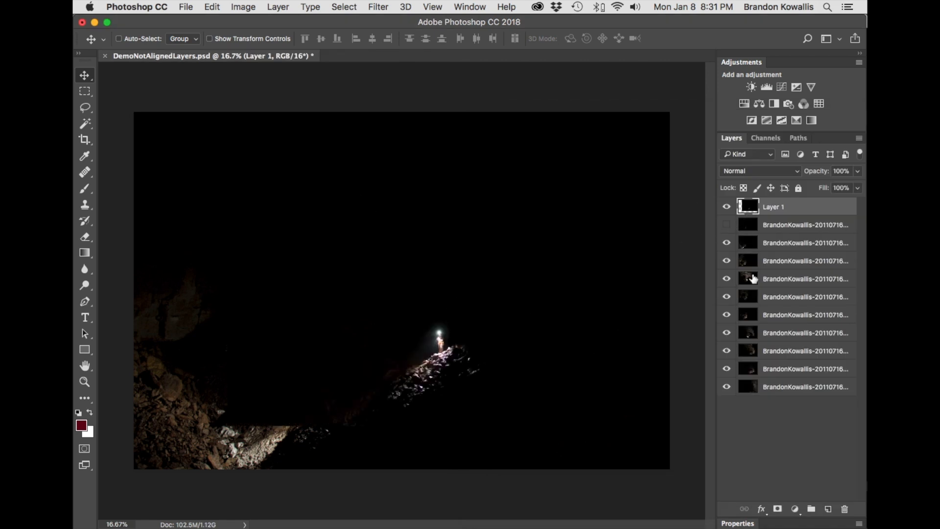
- Hide every layer below Layer 1 and reposition its image to fill the canvas
left_click(726, 243)
left_click_drag(726, 247, 726, 387)
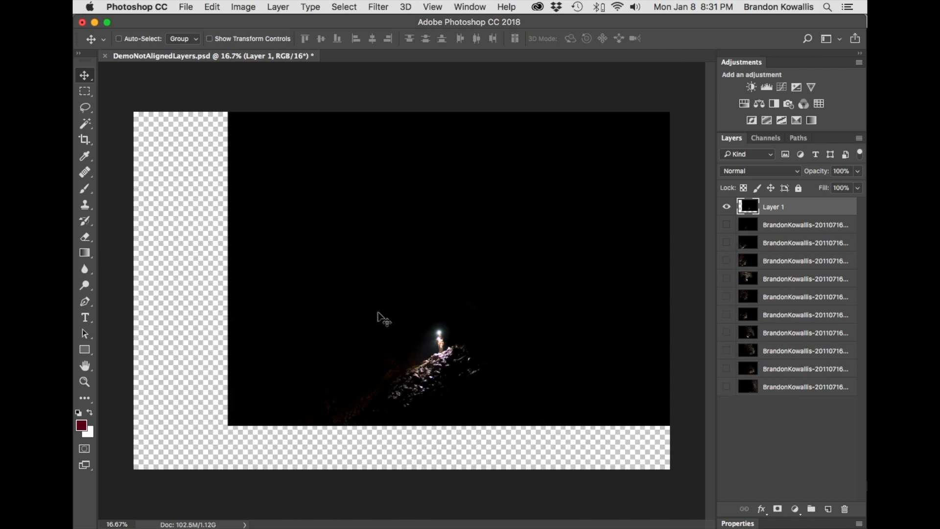
left_click_drag(534, 199, 443, 240)
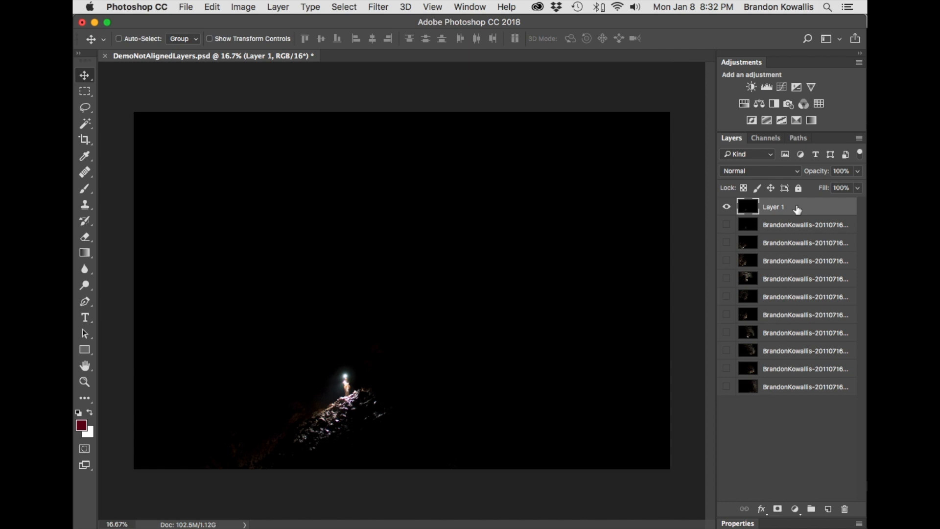
- Delete Layer 1 and make the ten remaining photo layers visible
key("Delete")
left_click_drag(725, 208, 725, 369)
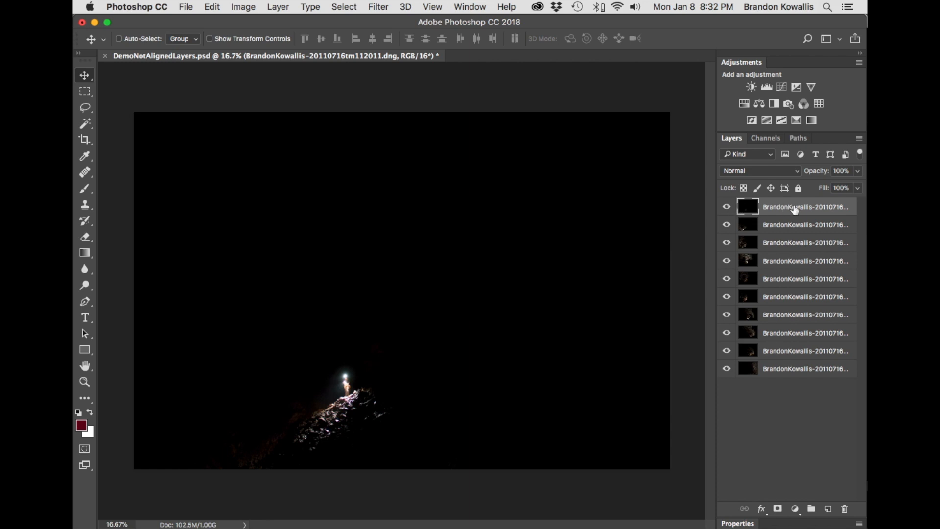
- Rename the top layer Center and the second layer BGLeft, hiding each one to reveal the layer beneath
double_click(792, 207)
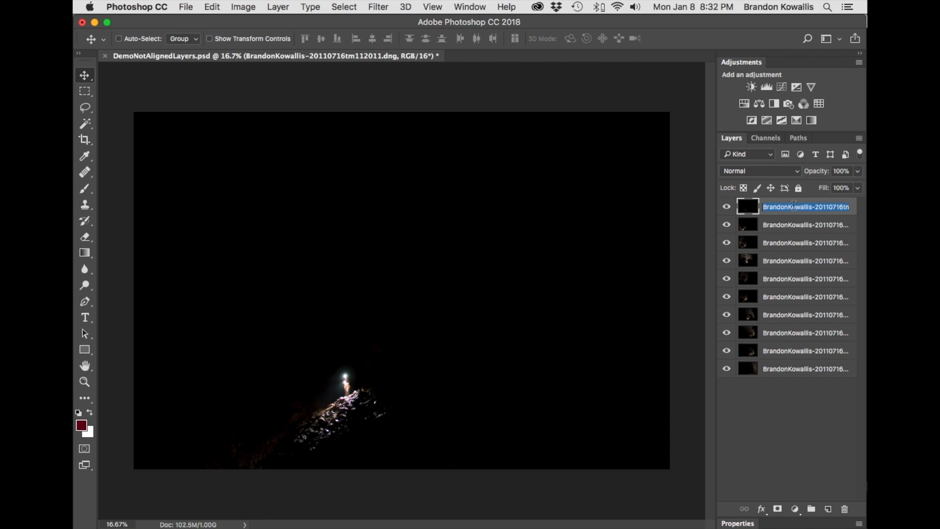
type("Cent")
key("Return")
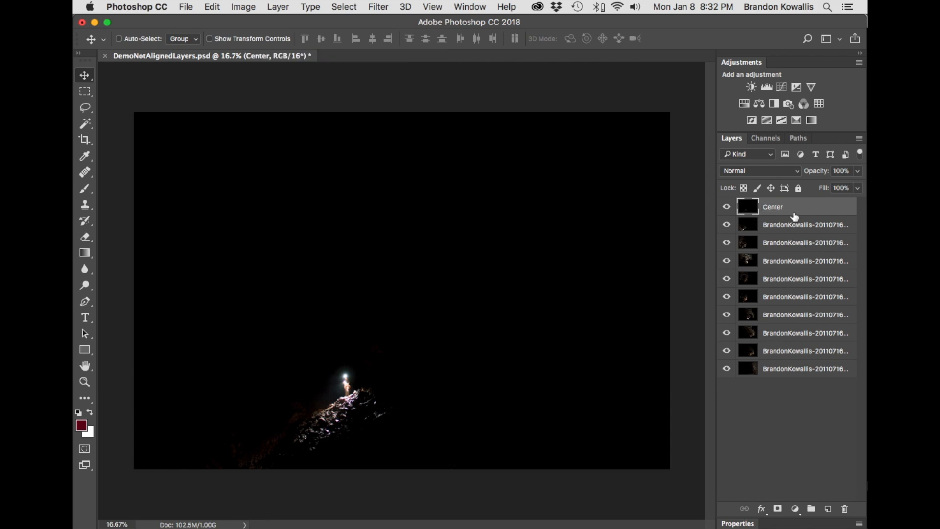
key("super+comma")
double_click(786, 226)
type("BGLeft")
key("Return")
key("super+comma")
- Rename the third layer BGLeftBack and the fourth BGCenter, hiding each one after naming it
double_click(787, 242)
type("BGLeftBack")
key("Return")
key("super+comma")
double_click(790, 260)
type("BGCenter")
key("Return")
key("super+comma")
- Rename the fifth layer BGLeftCenter and the sixth BGCenterCenter, hiding each one after naming it
double_click(790, 279)
type("BGLeftCenter")
key("Return")
key("super+comma")
double_click(791, 296)
type("BGCenterCenter")
key("Return")
key("super+comma")
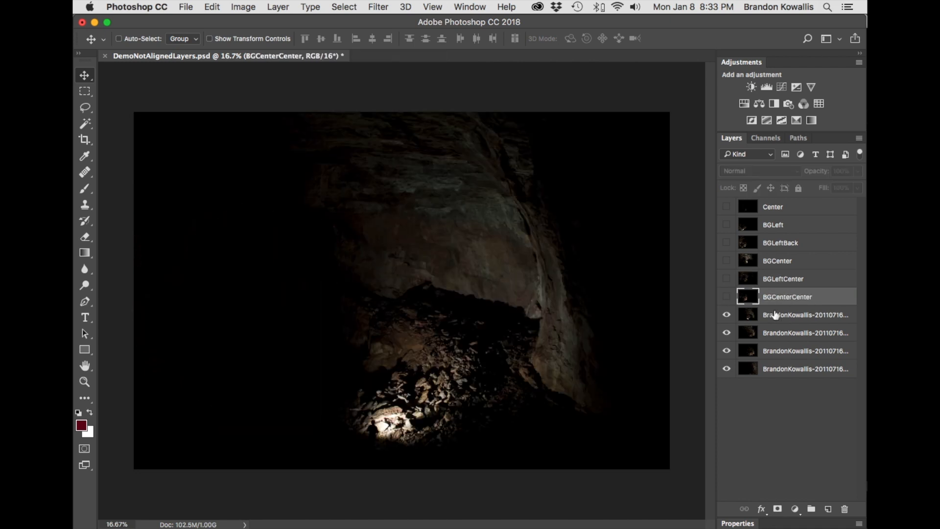
- Rename the seventh layer BGRight and the eighth Right, hiding each one after naming it
double_click(791, 314)
type("BGRight")
key("Return")
key("super+comma")
double_click(791, 332)
type("Right")
key("Return")
key("super+comma")
- Rename the ninth layer RightFG, hide it, and rename the bottom layer FG
double_click(791, 350)
type("RightFG")
key("Return")
key("super+comma")
double_click(792, 368)
type("Fo")
key("BackSpace")
type("G")
key("Return")
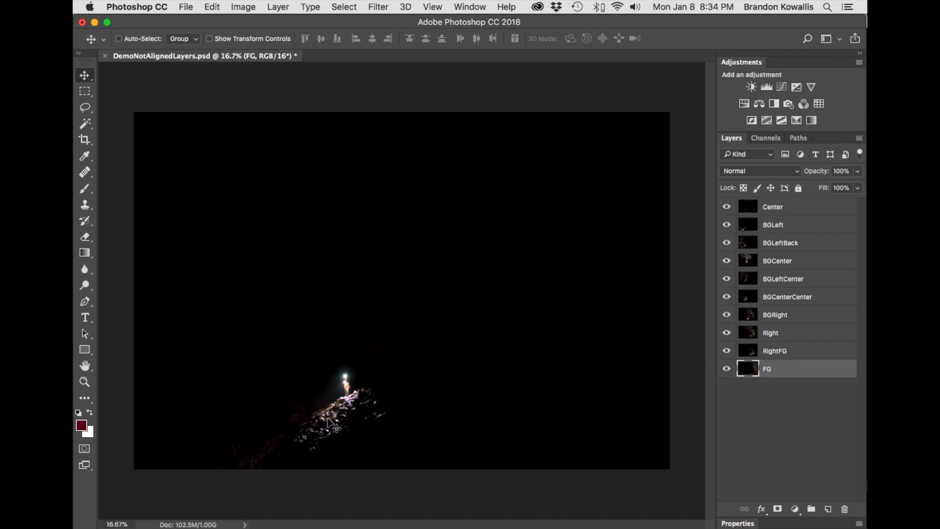
- Switch the Center layer off and on to compare it with BGLeft in the full image, leaving it hidden
left_click(727, 207)
left_click(727, 208)
left_click(726, 207)
left_click(726, 207)
left_click(726, 208)
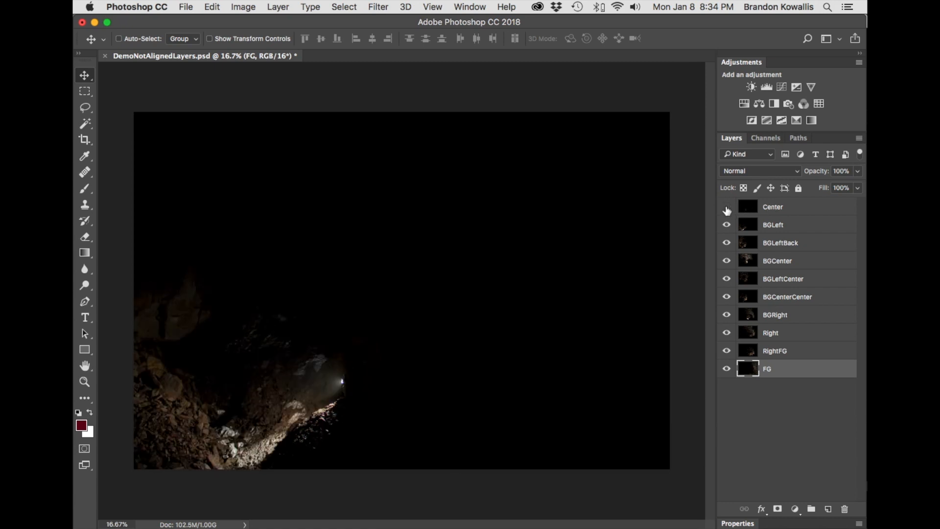
- Examine the lit figure up close with the Center layer shown and hidden to check how it lines up with BGLeft
key("super+space")
left_click_drag(292, 375, 378, 347)
scroll(379, 346, "down", 5)
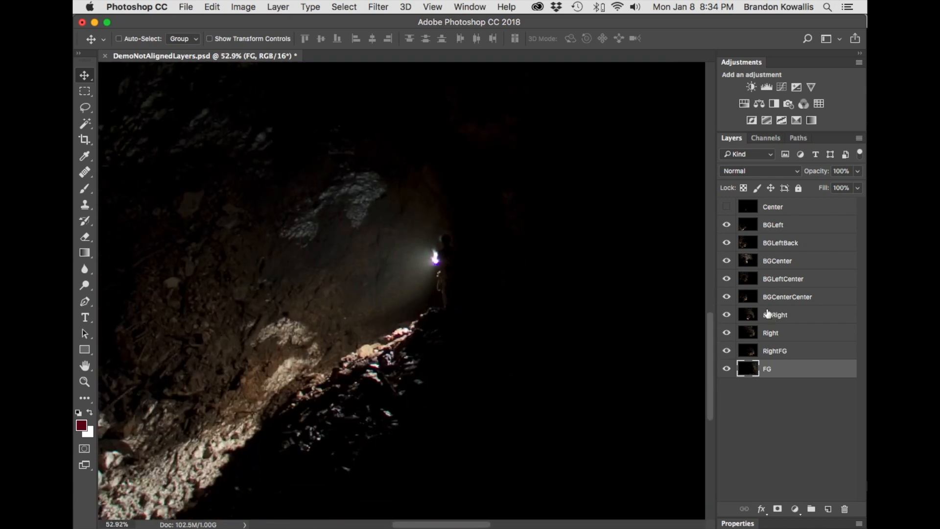
left_click(727, 207)
left_click(728, 207)
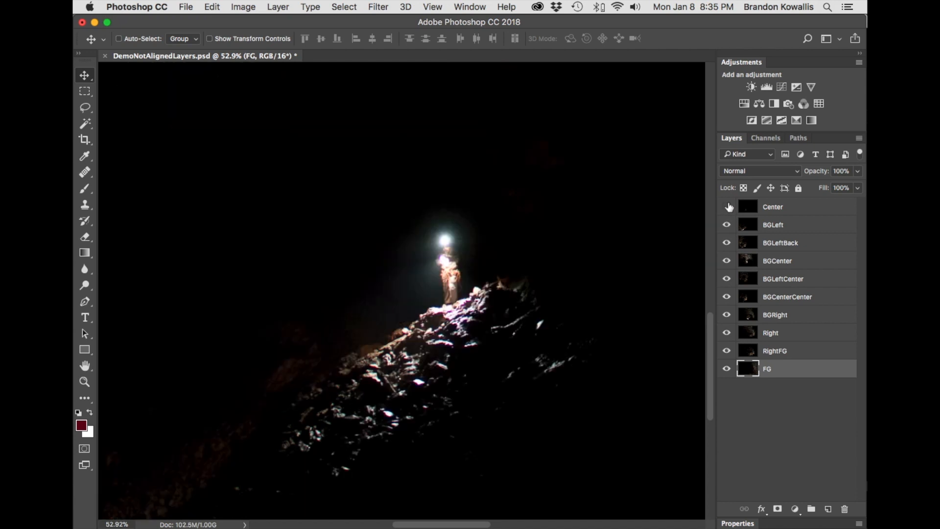
left_click(728, 206)
left_click(727, 207)
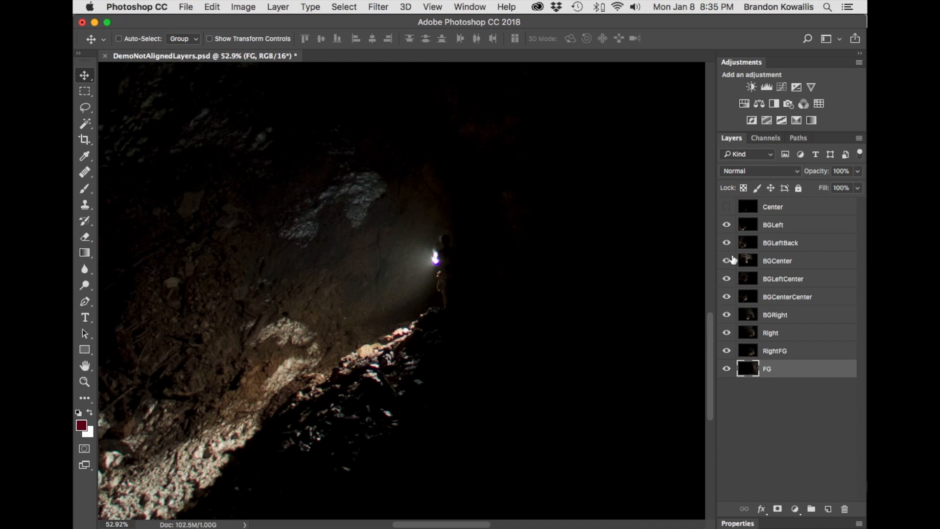
left_click(726, 207)
left_click(727, 207)
left_click(728, 208)
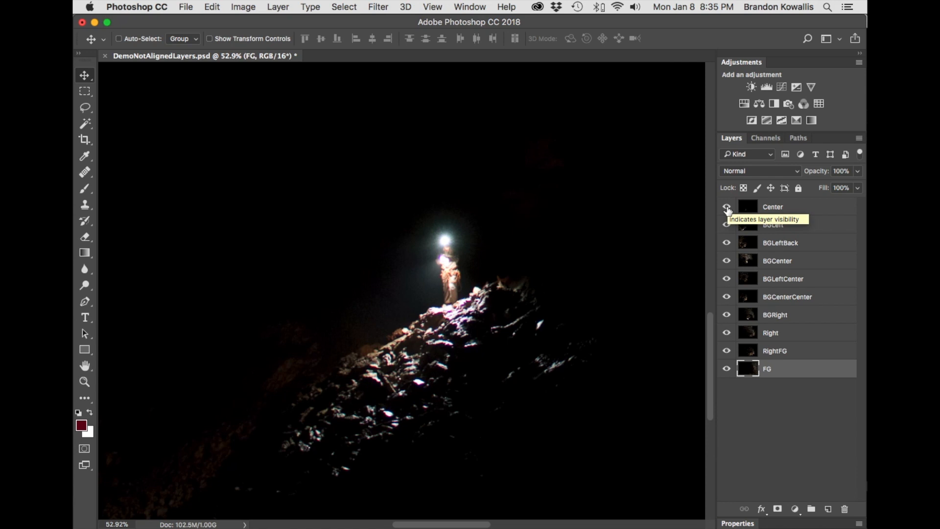
left_click(728, 208)
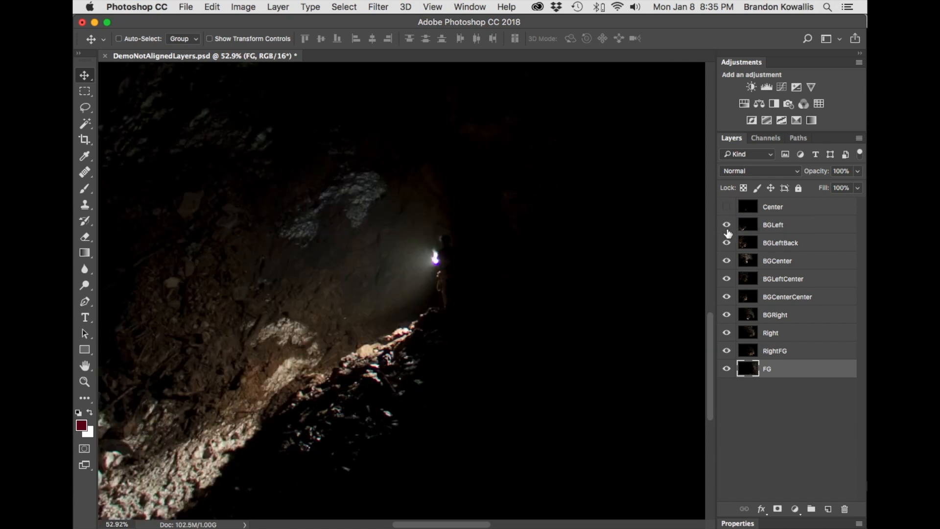
- Select the BGLeft layer and compare the rocks and figure with it shown and hidden to check alignment with BGLeftBack
left_click(734, 226)
left_click(726, 226)
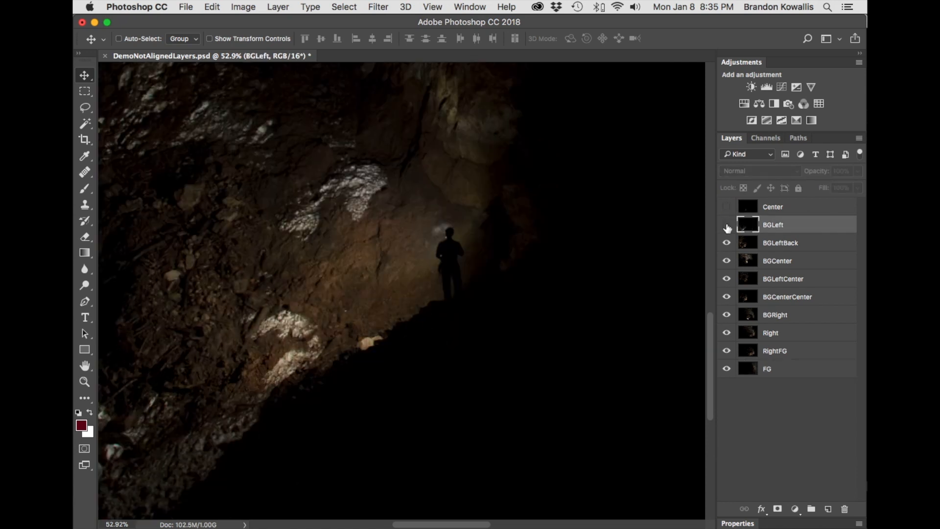
left_click(727, 226)
left_click(727, 226)
key("super+space")
key("super+space")
mouse_move(380, 349)
left_mouse_down()
mouse_move(406, 382)
mouse_move(361, 318)
mouse_move(387, 358)
mouse_move(377, 348)
left_mouse_up()
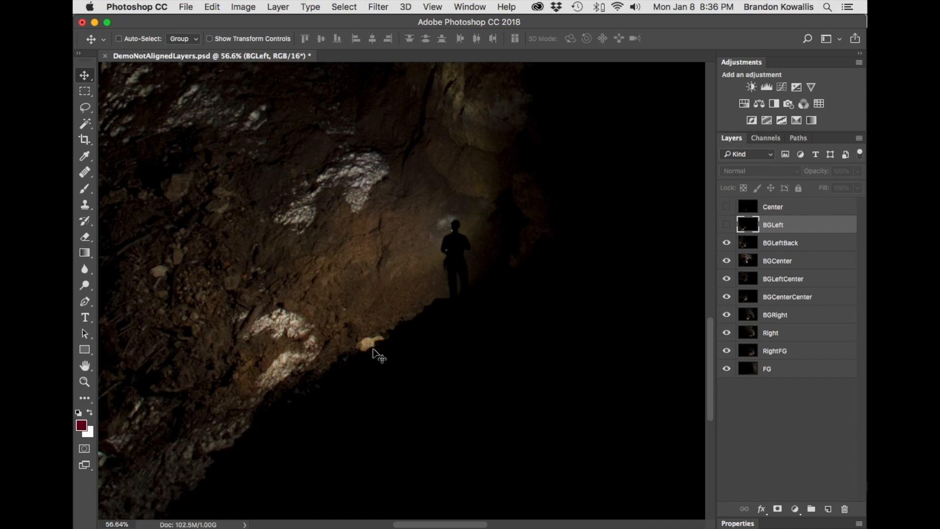
left_click_drag(373, 348, 375, 371)
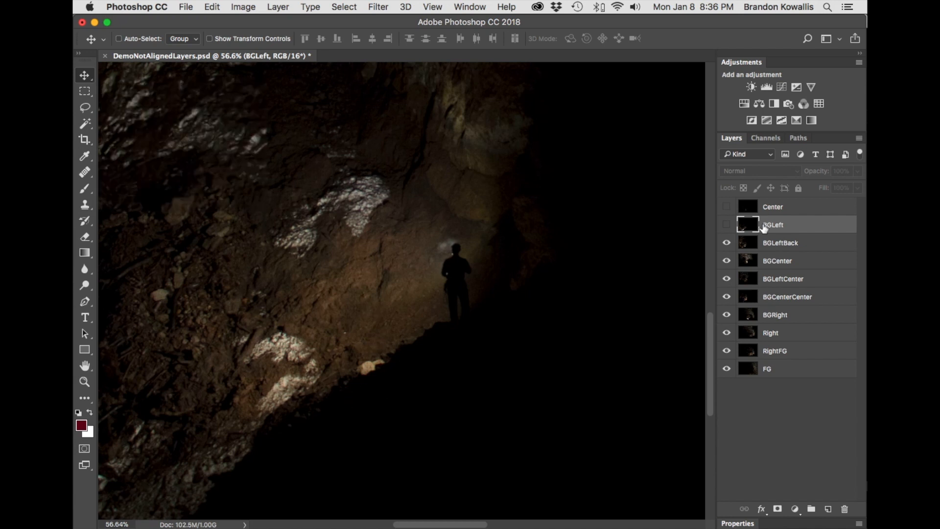
left_click(727, 224)
left_click(727, 226)
left_click(727, 225)
left_click(727, 226)
left_click(727, 225)
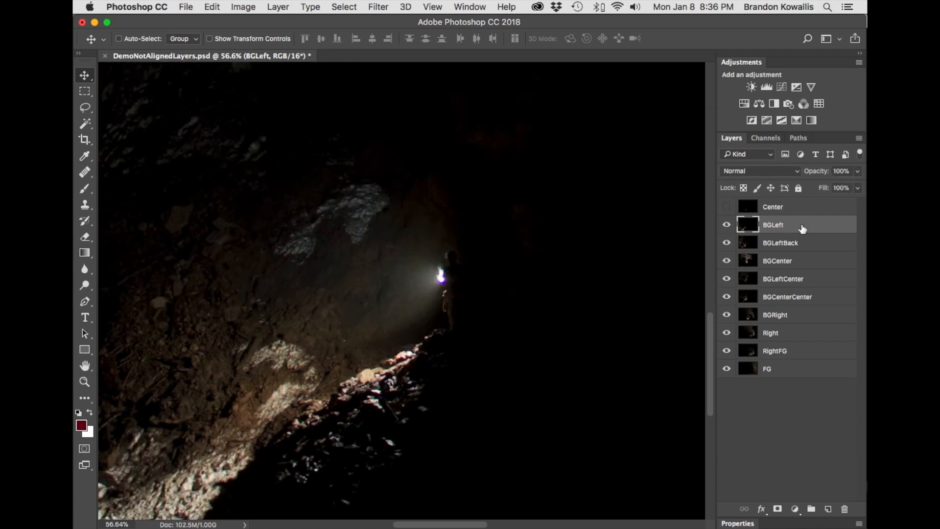
- Lower BGLeft's opacity to 47% and shift the BGLeftBack layer slightly to line its rocks up with BGLeft
left_click(859, 170)
left_click_drag(860, 186, 824, 187)
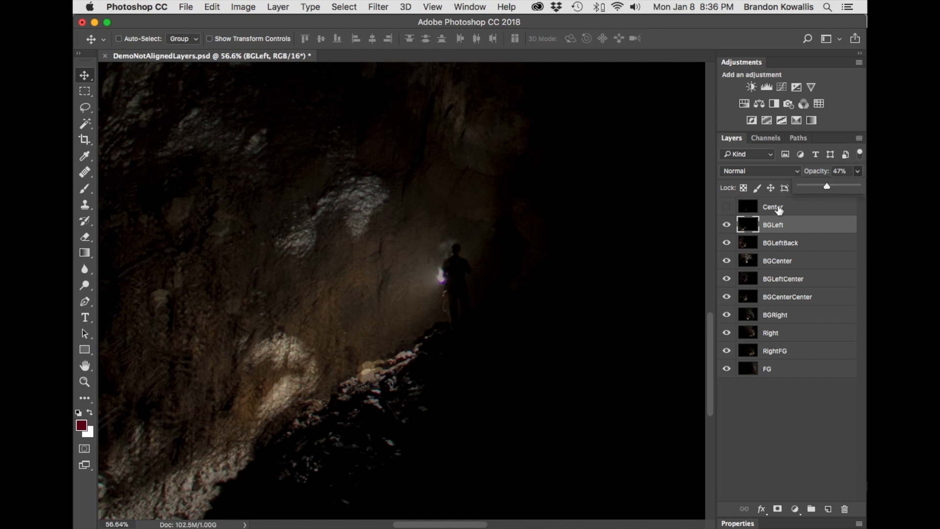
left_click(786, 222)
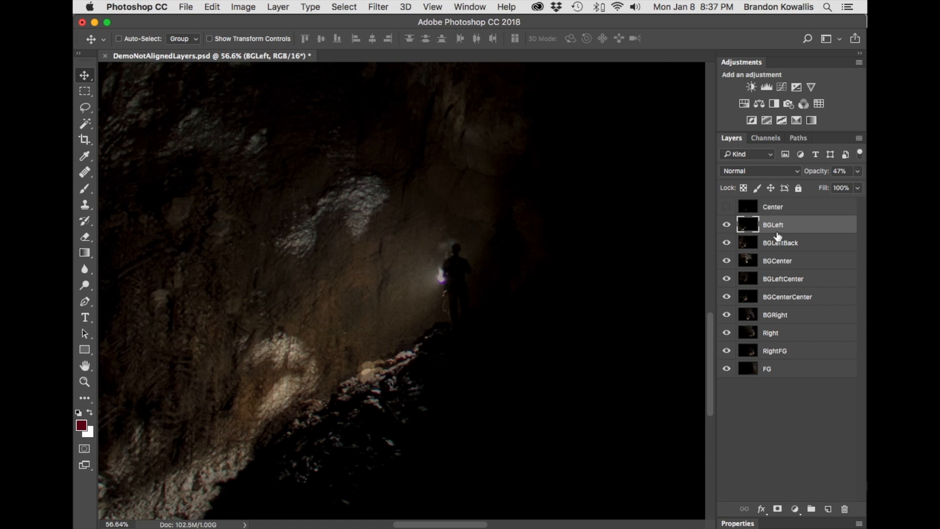
left_click(777, 242)
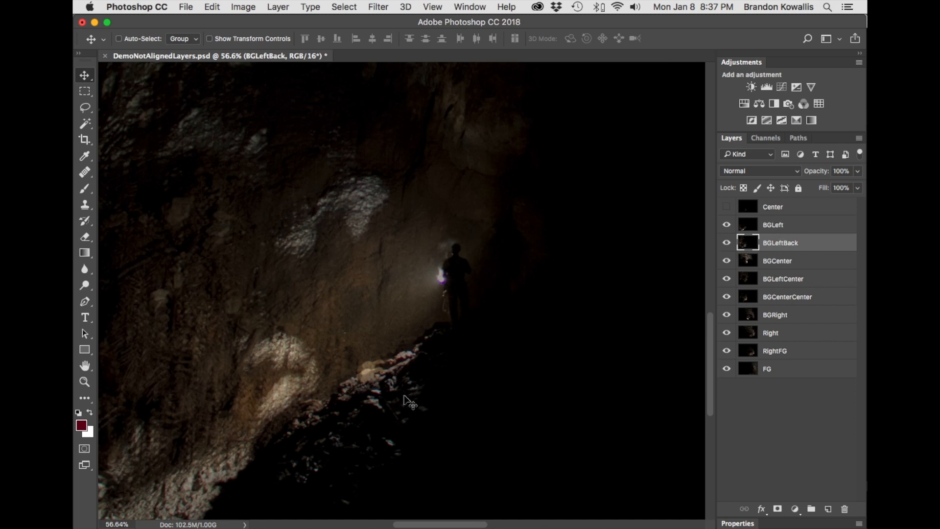
left_click_drag(381, 363, 383, 385)
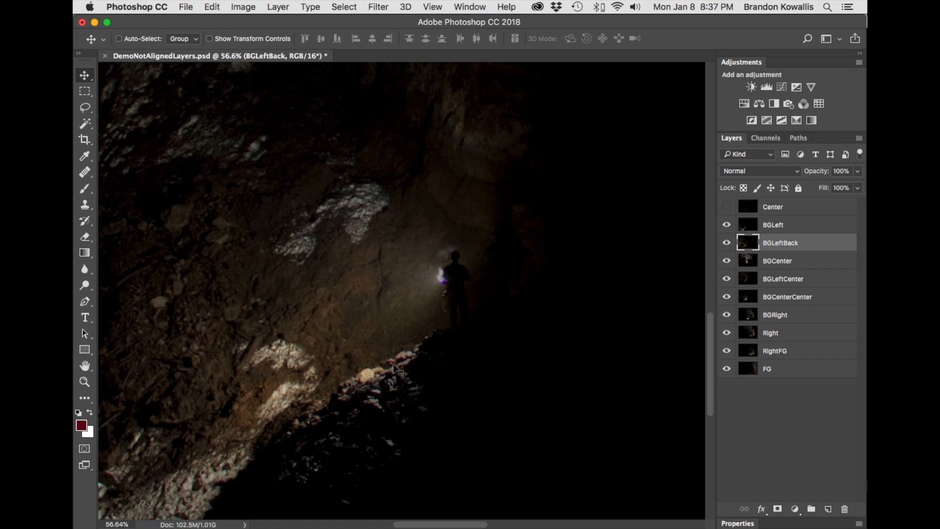
- Set BGLeft's opacity back to 100% and switch its visibility repeatedly to check the alignment with BGLeftBack
left_click(795, 224)
left_click(857, 171)
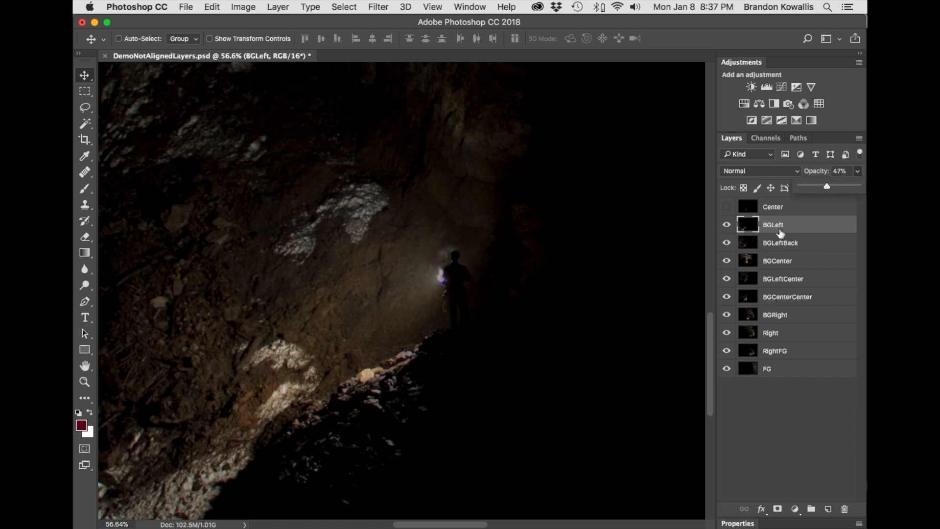
left_click_drag(829, 186, 861, 186)
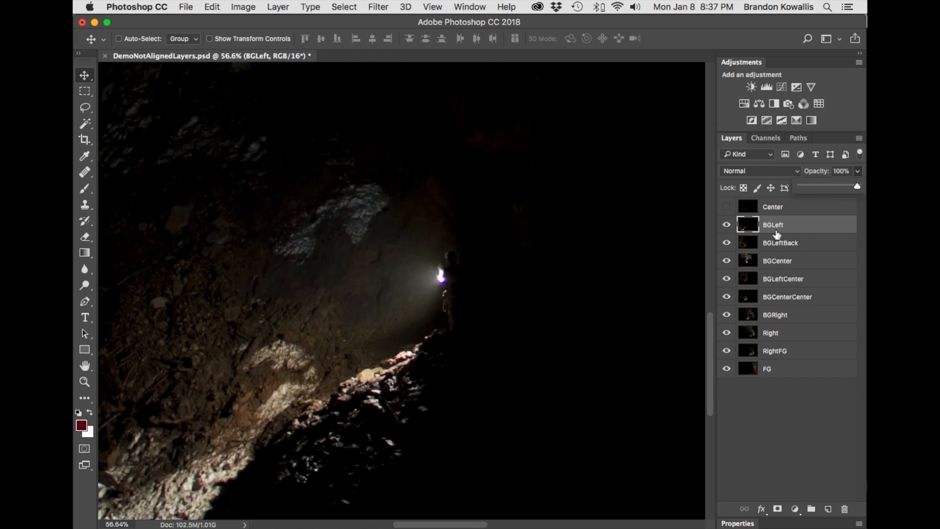
left_click(727, 225)
left_click(727, 225)
left_click(727, 225)
left_click(727, 225)
left_click(727, 225)
left_click(727, 225)
left_click(727, 226)
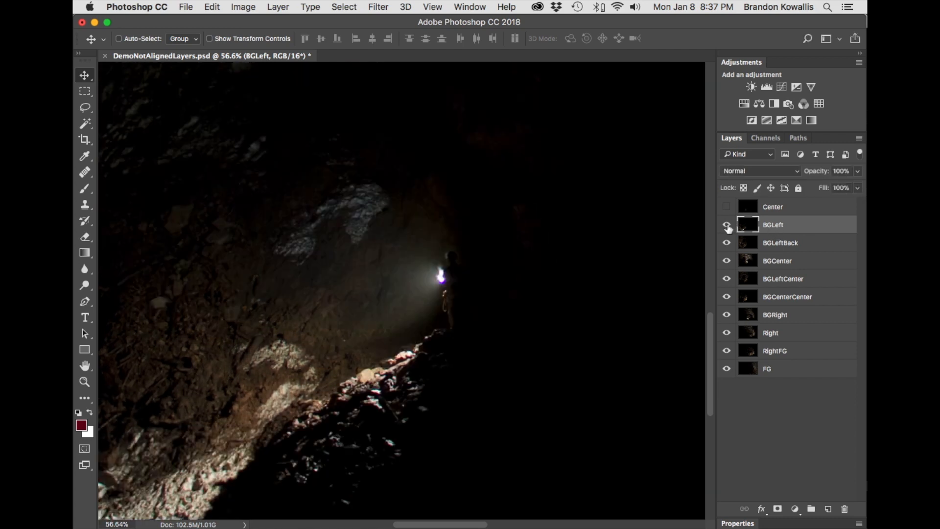
- Lower BGLeft's opacity to 58% and compare the image with it shown and hidden to recheck the overlap
left_click(858, 171)
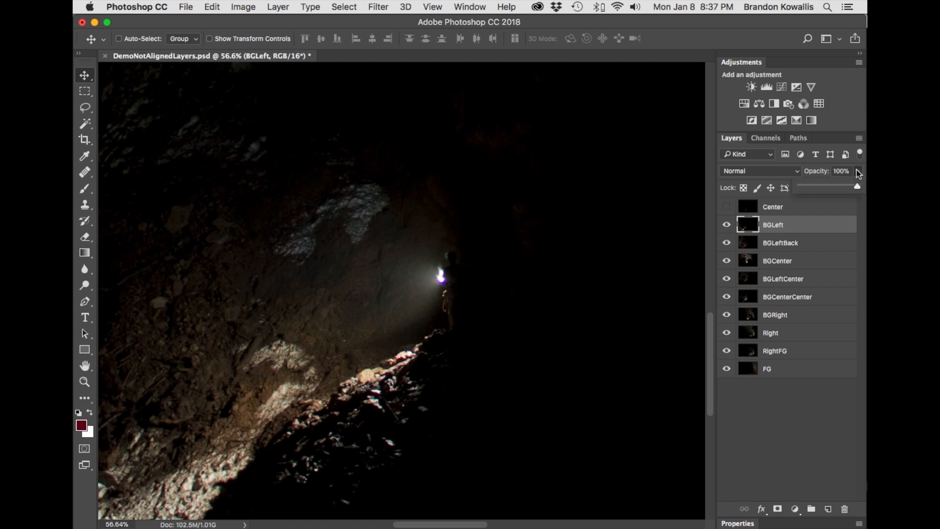
left_click_drag(833, 187, 832, 188)
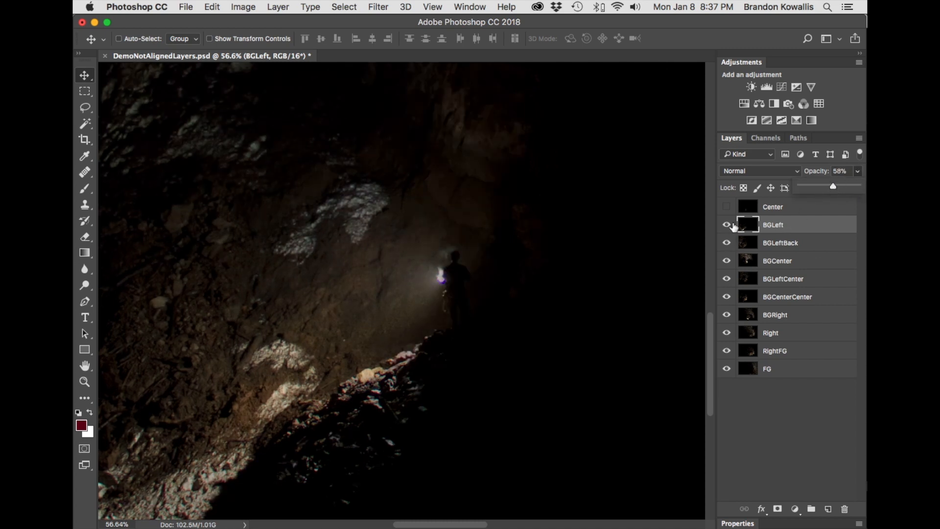
left_click(816, 221)
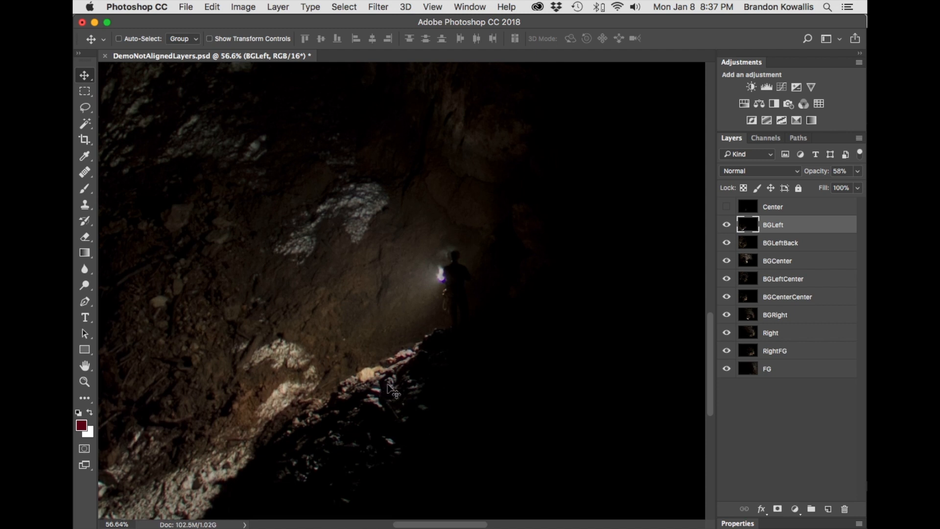
left_click(727, 225)
left_click(726, 225)
left_click(727, 225)
left_click(726, 225)
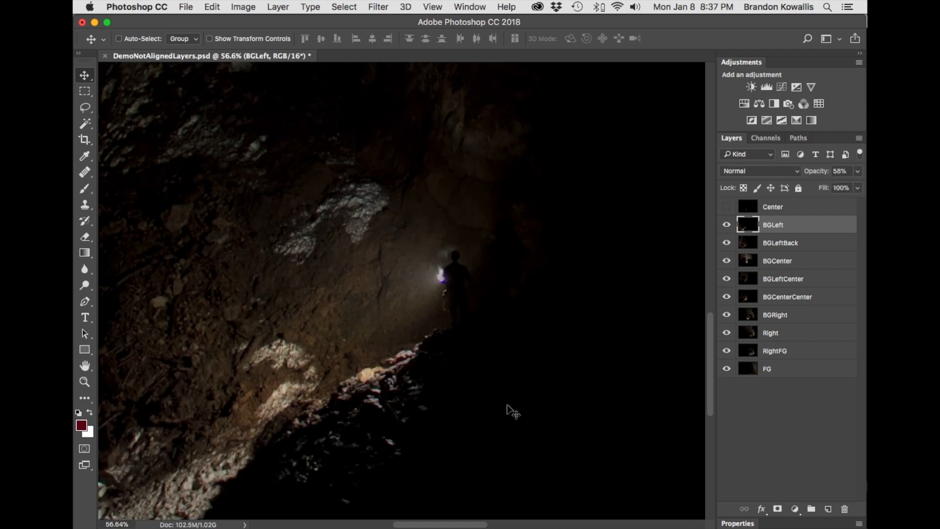
left_click(727, 226)
left_click(727, 226)
- Restore BGLeft to 100% opacity, compare it once more with BGLeftBack, and leave it hidden
left_click(858, 171)
left_click_drag(838, 189, 858, 188)
left_click(727, 226)
left_click(727, 226)
left_click(727, 226)
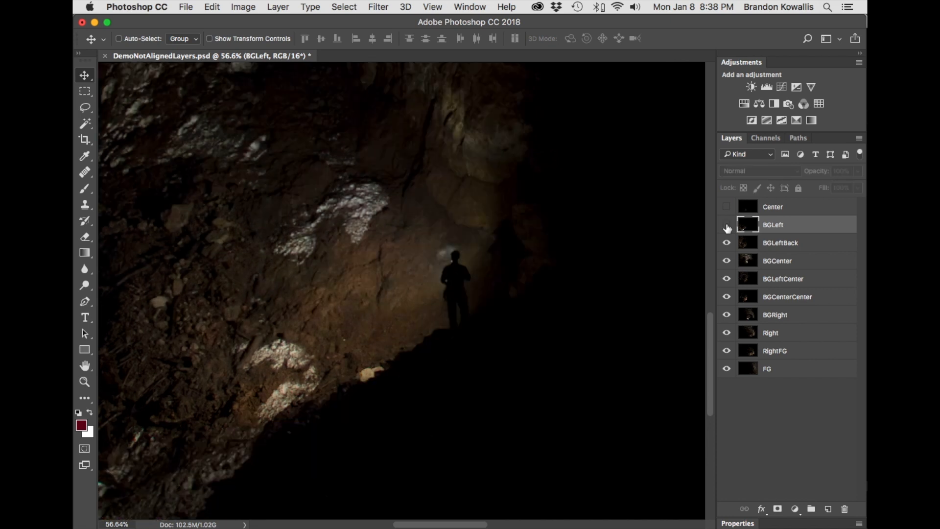
- Select BGLeftBack and compare the figure and rock wall with it shown and hidden to check alignment with BGCenter
left_click(785, 243)
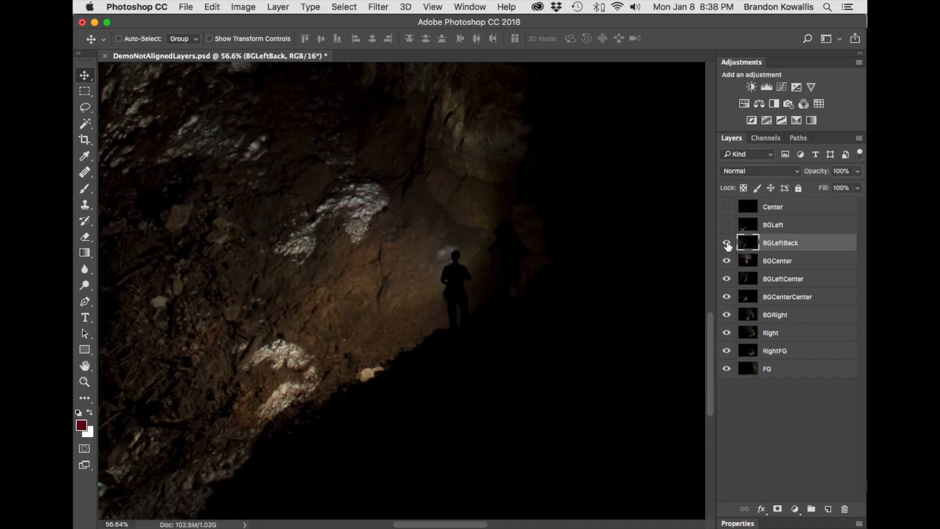
left_click(727, 243)
left_click(727, 242)
left_click(727, 243)
left_click(726, 244)
left_click(727, 244)
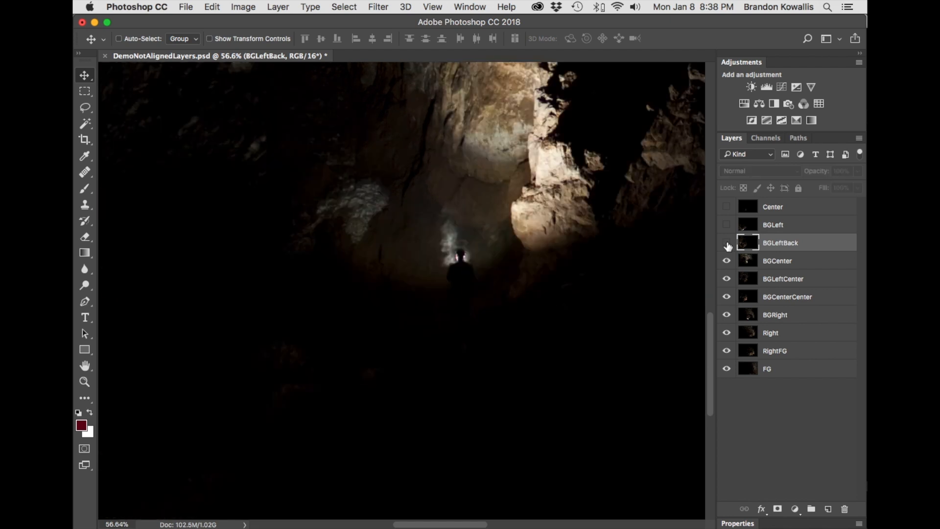
left_click(727, 243)
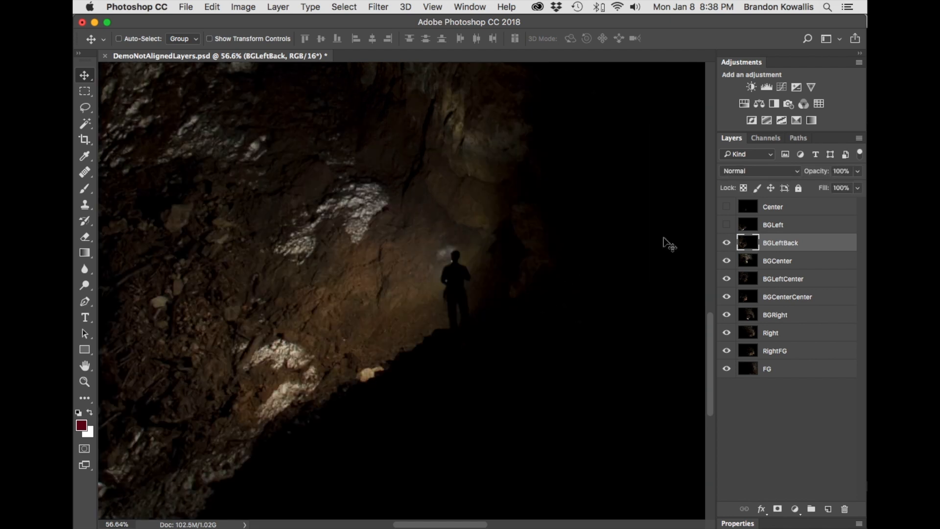
left_click_drag(394, 276, 520, 350)
left_click_drag(542, 308, 494, 319)
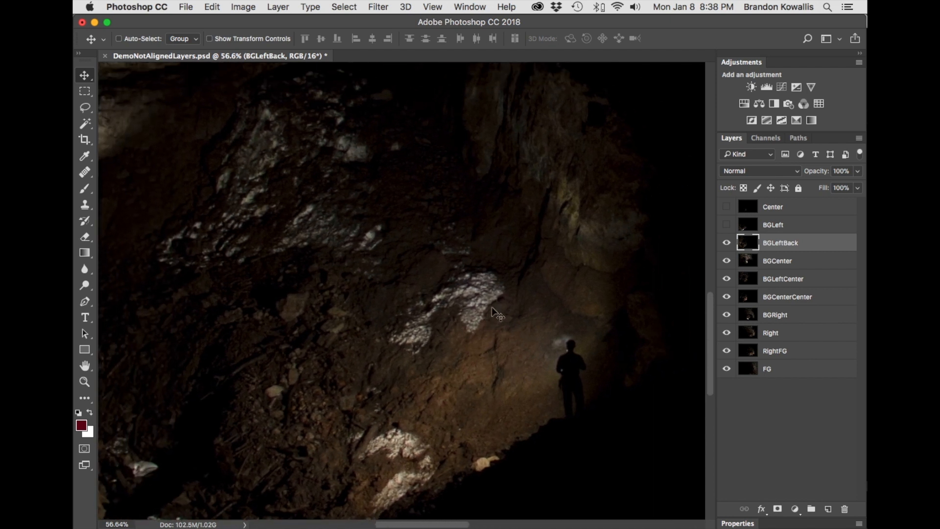
left_click(726, 243)
left_click(726, 243)
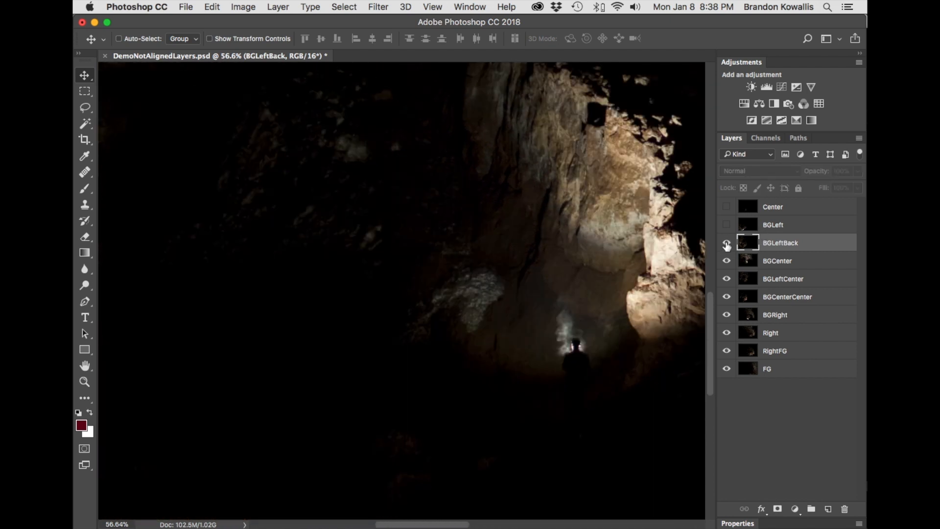
left_click(726, 243)
left_click(727, 243)
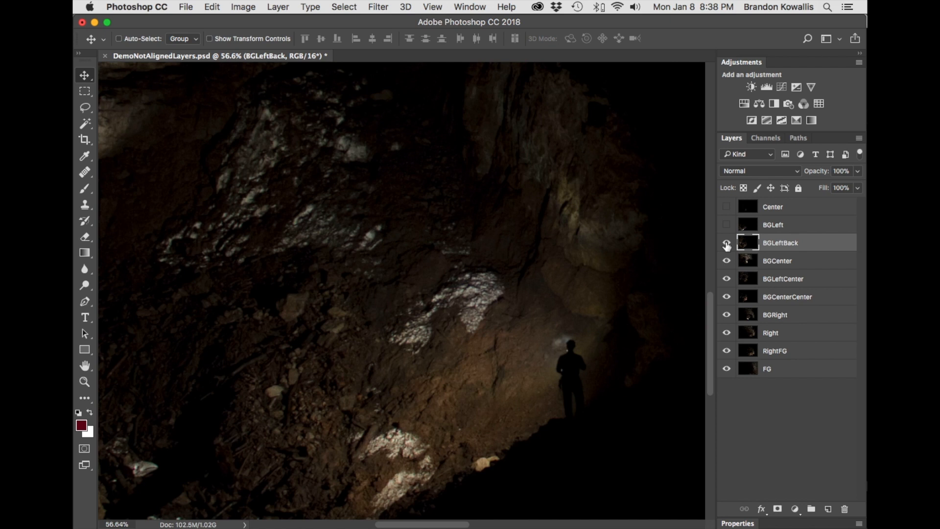
- Compare the rock wall with BGLeftBack repeatedly shown and hidden against BGCenter, and leave BGLeftBack hidden
left_click(727, 243)
left_click(726, 243)
left_click(726, 243)
left_click(727, 244)
left_click(726, 243)
left_click(727, 244)
left_click(726, 243)
left_click(727, 243)
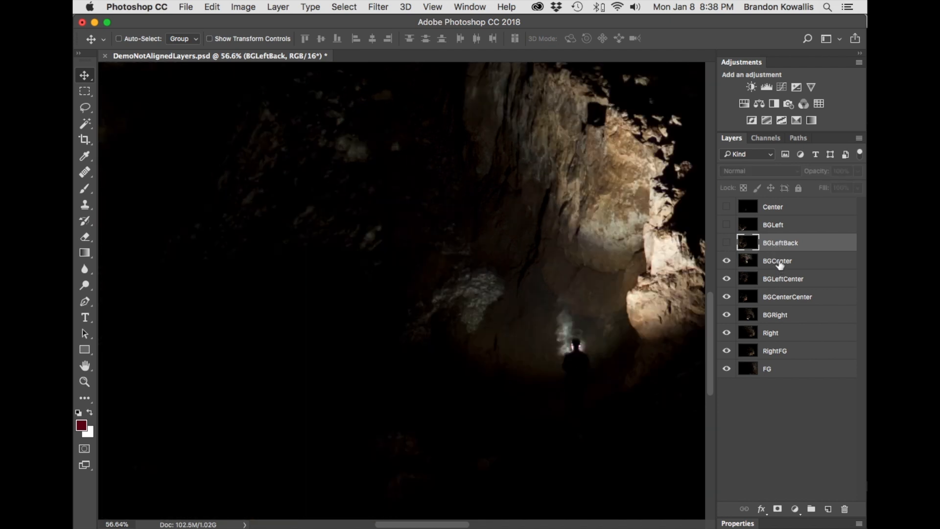
- Select BGCenter and switch its visibility repeatedly to compare it with BGLeftCenter
left_click(780, 262)
left_click(727, 261)
left_click(727, 261)
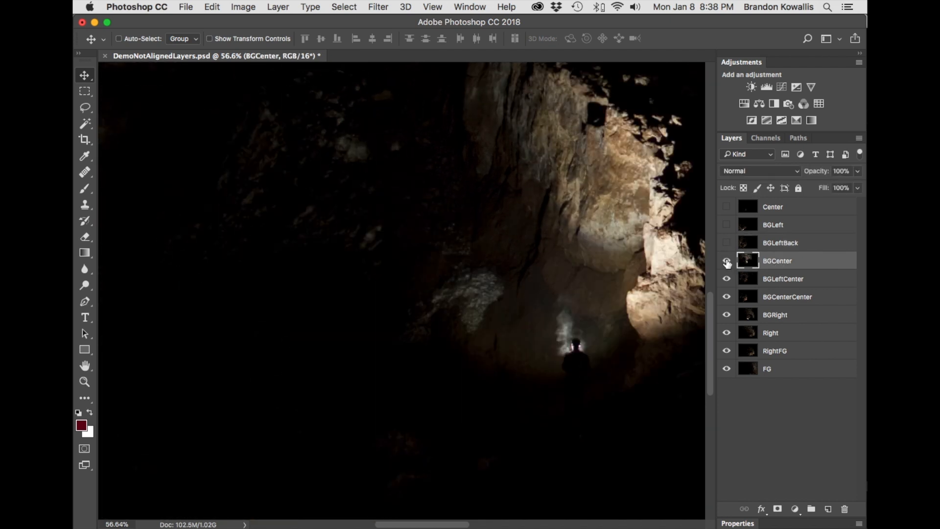
left_click(726, 261)
left_click(726, 261)
left_click(727, 261)
- Inspect the lit rock wall above the figure up close, comparing BGCenter and BGLeftCenter, and leave both shown
left_click_drag(648, 219, 624, 310)
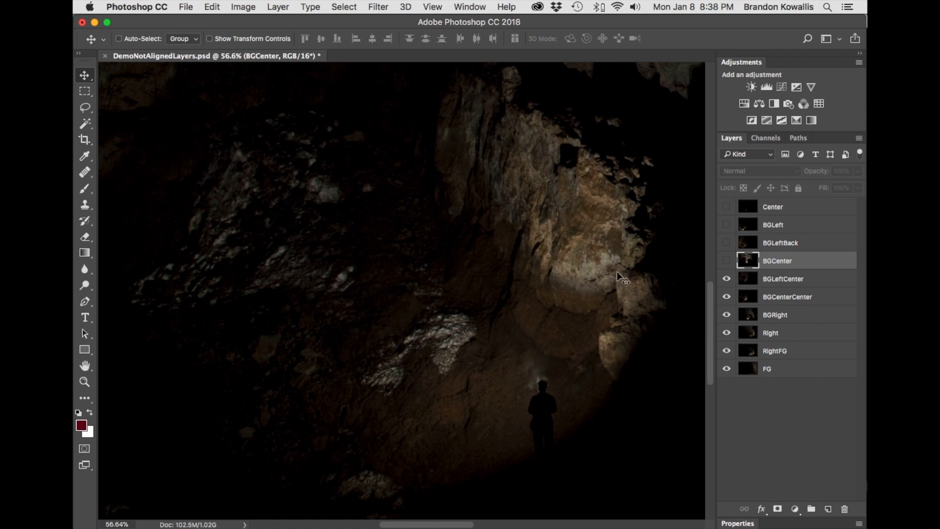
left_click_drag(630, 274, 552, 274)
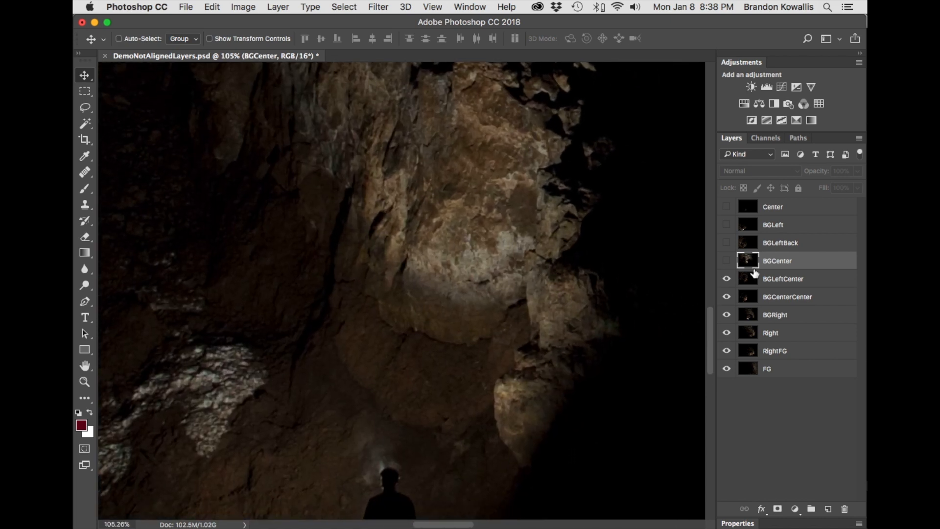
left_click(726, 279)
left_click(726, 278)
left_click(726, 260)
left_click(727, 260)
left_click(726, 261)
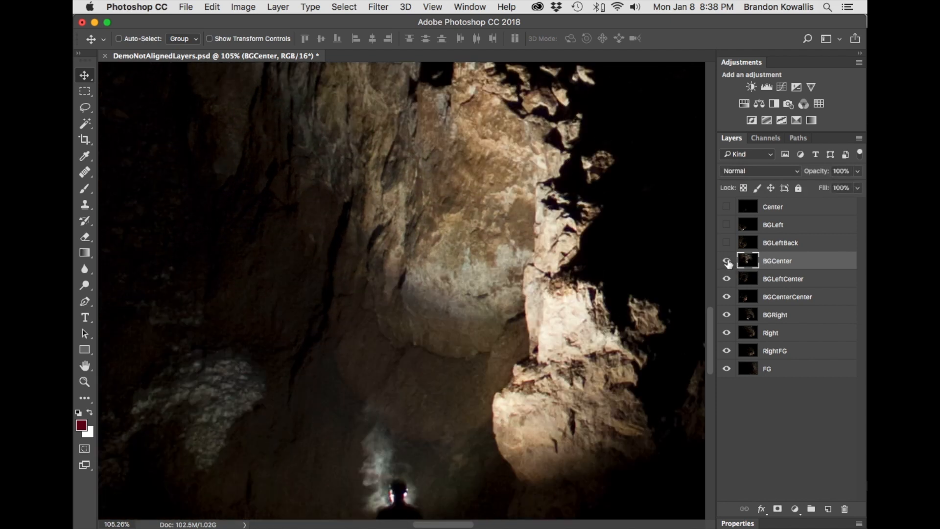
- Lower BGCenter's opacity to 50% so BGLeftCenter shows through it
left_click(859, 172)
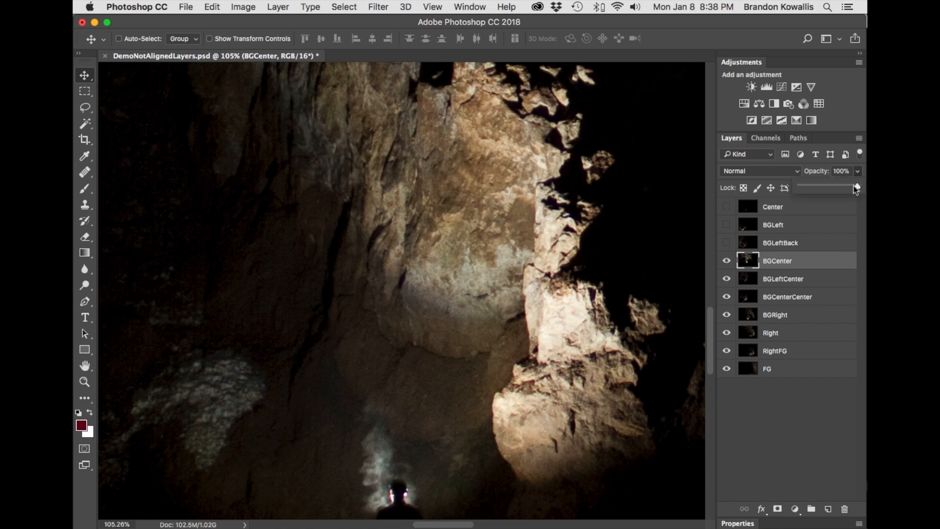
left_click_drag(830, 186, 828, 187)
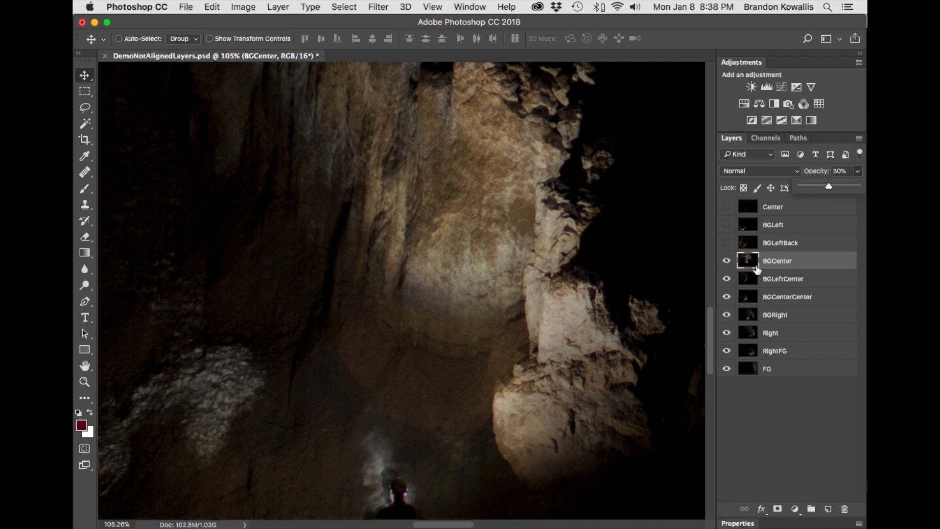
left_click(784, 262)
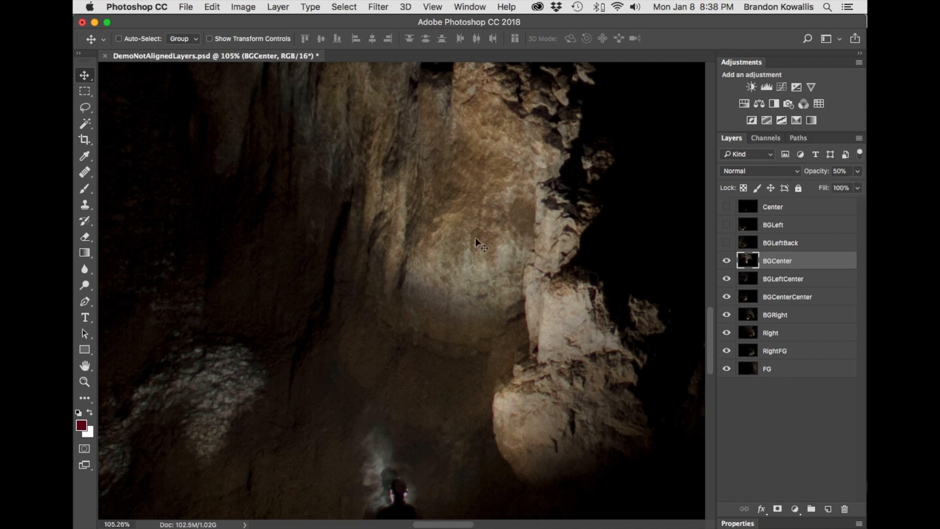
- Move BGLeftCenter slightly upward until its rock wall matches BGCenter, and check the overlap with BGCenter shown and hidden
left_click(783, 280)
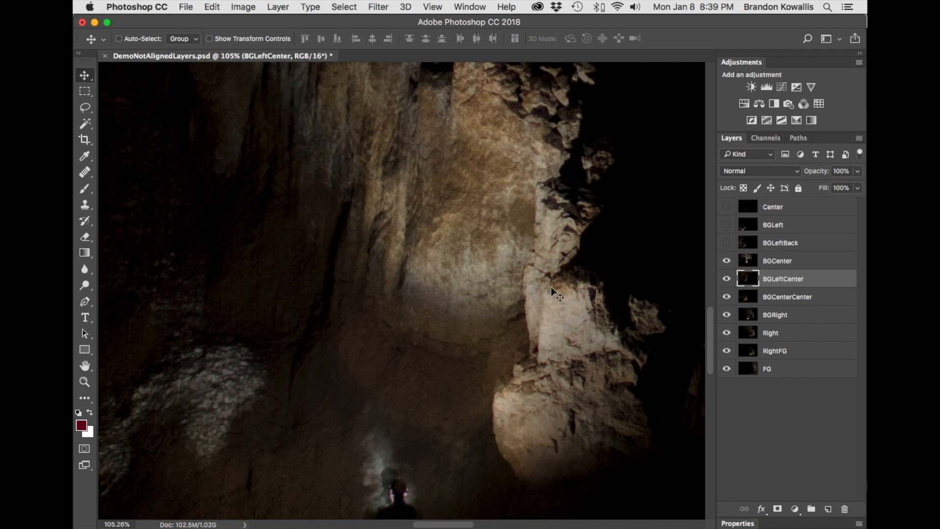
mouse_move(541, 272)
left_mouse_down()
mouse_move(543, 292)
mouse_move(541, 262)
left_mouse_up()
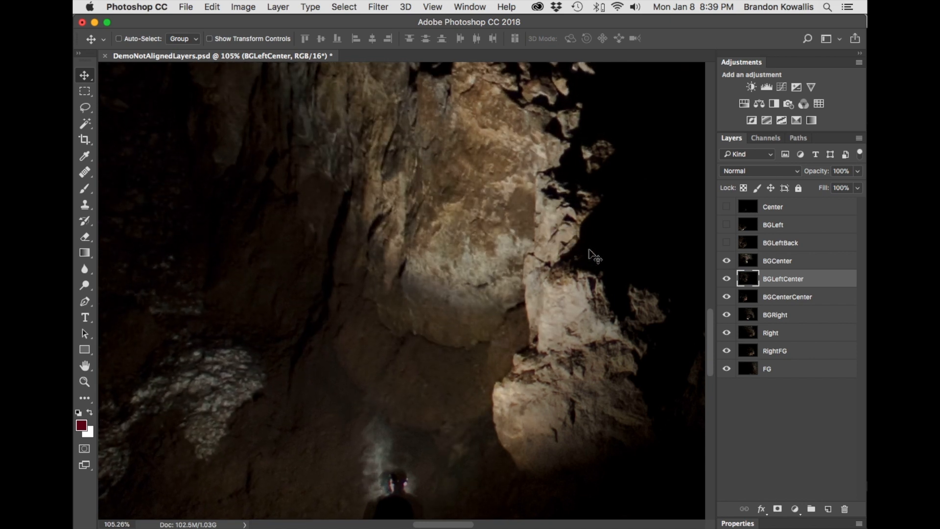
left_click(727, 261)
left_click(727, 261)
left_click(728, 260)
left_click(727, 260)
- Restore BGCenter to 100% opacity, compare it repeatedly with the realigned BGLeftCenter, and leave BGCenter hidden
left_click(781, 263)
left_click(857, 171)
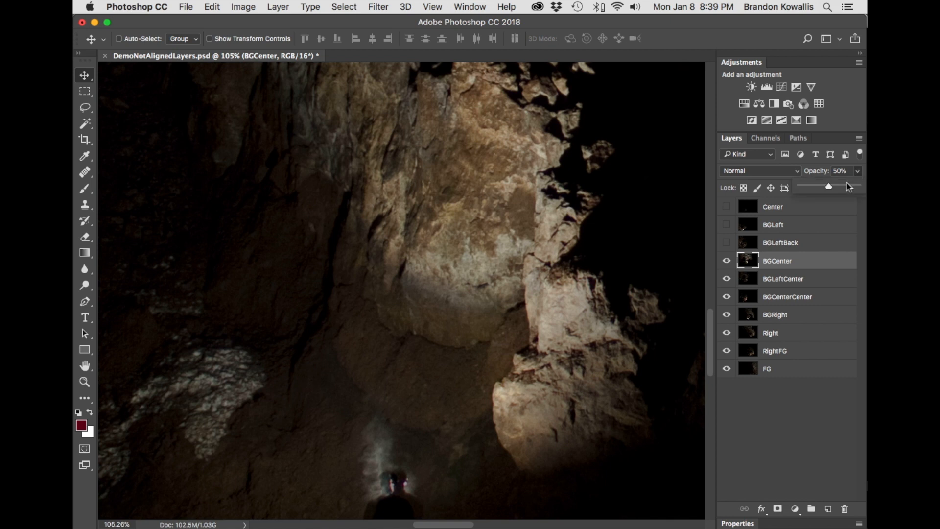
left_click_drag(827, 186, 856, 186)
left_click(727, 261)
left_click(727, 262)
left_click(727, 262)
left_click(727, 262)
left_click(727, 261)
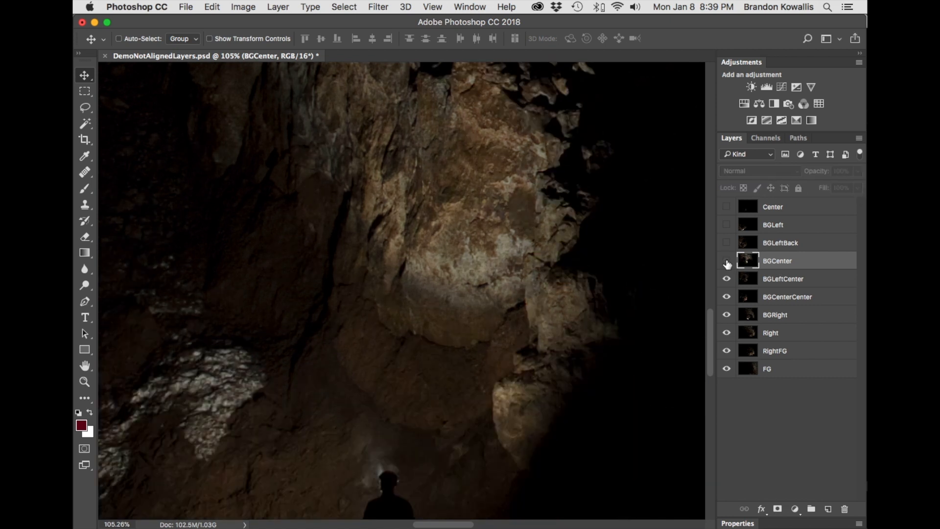
left_click(727, 262)
left_click(727, 262)
left_click(728, 262)
left_click(728, 261)
- Compare BGLeftCenter with BGCenterCenter by switching BGLeftCenter's visibility repeatedly, and leave it hidden
left_click(727, 279)
left_click(727, 279)
left_click(727, 279)
left_click(727, 279)
left_click(727, 279)
left_click(727, 279)
left_click(727, 279)
left_click(738, 296)
left_click(765, 281)
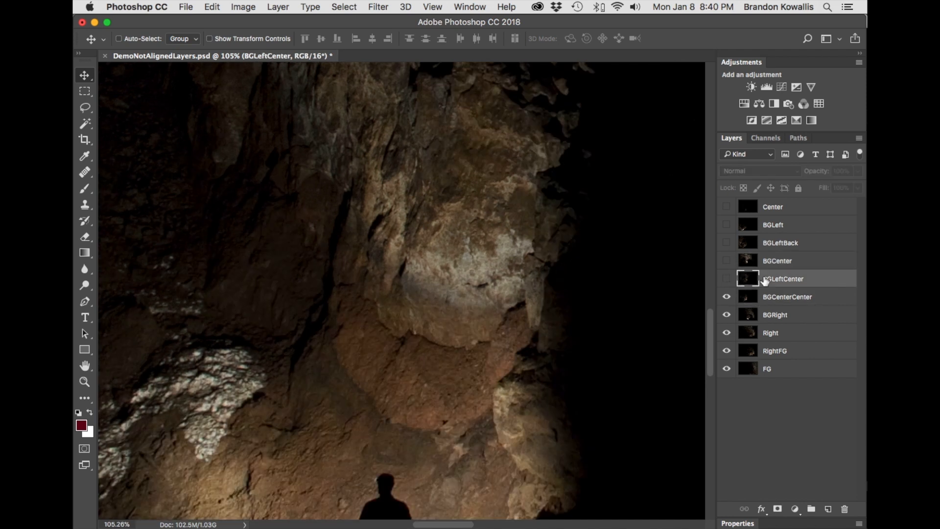
left_click(768, 266)
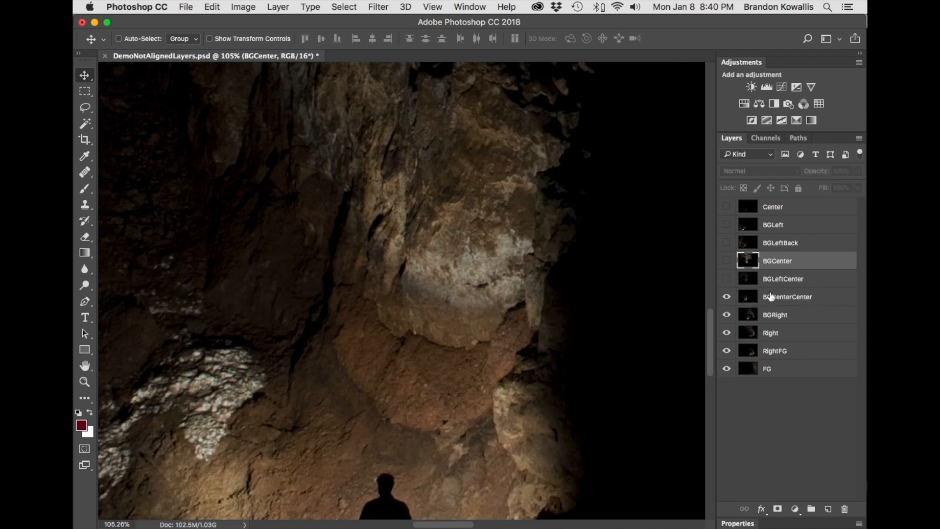
- Select BGCenterCenter, switch its visibility, and leave it hidden to look at BGRight across the whole image
left_click(769, 297)
left_click(728, 297)
left_click(728, 298)
left_click(728, 299)
left_click_drag(616, 291, 410, 222)
left_click_drag(506, 362, 480, 224)
key("super+0")
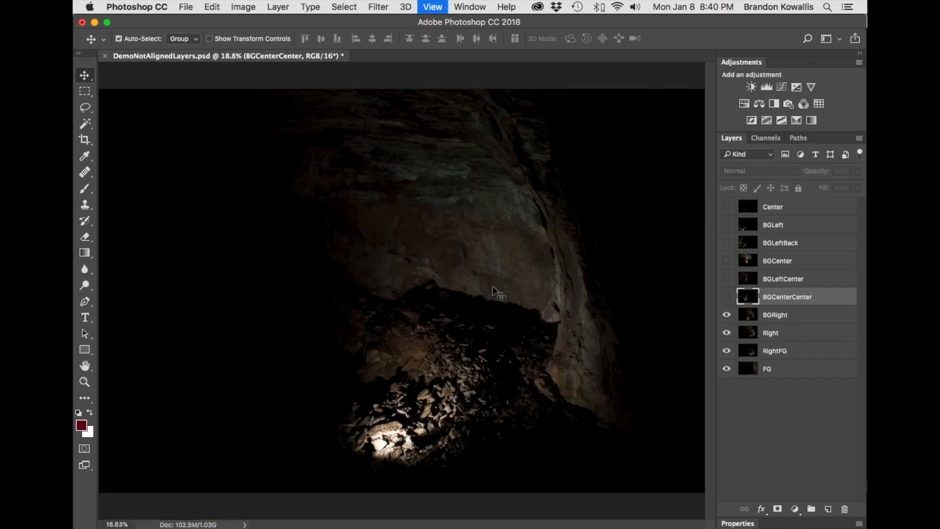
- Show and hide BGCenterCenter repeatedly at full-image view to look for areas it shares with BGRight
left_click(727, 297)
left_click(727, 298)
left_click(727, 297)
left_click(727, 298)
left_click(726, 297)
left_click(727, 298)
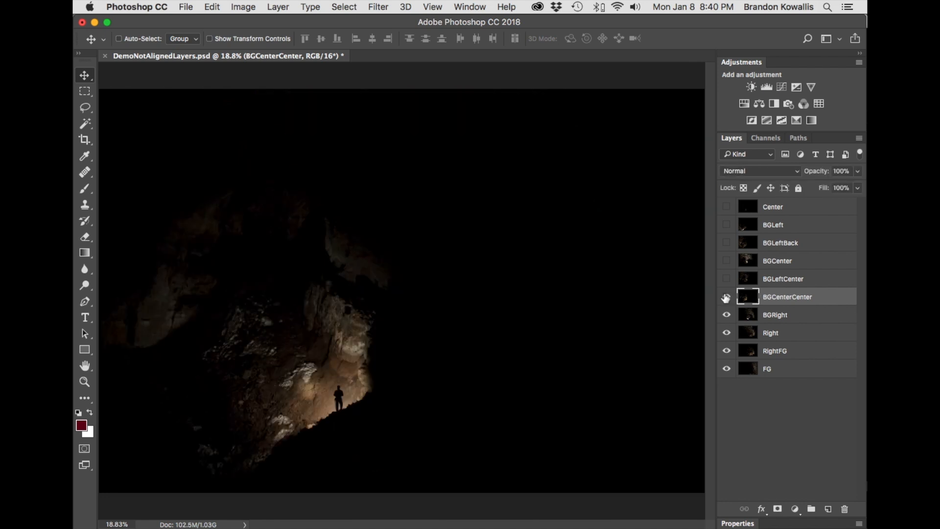
left_click(726, 298)
left_click(726, 297)
left_click(727, 298)
left_click(727, 298)
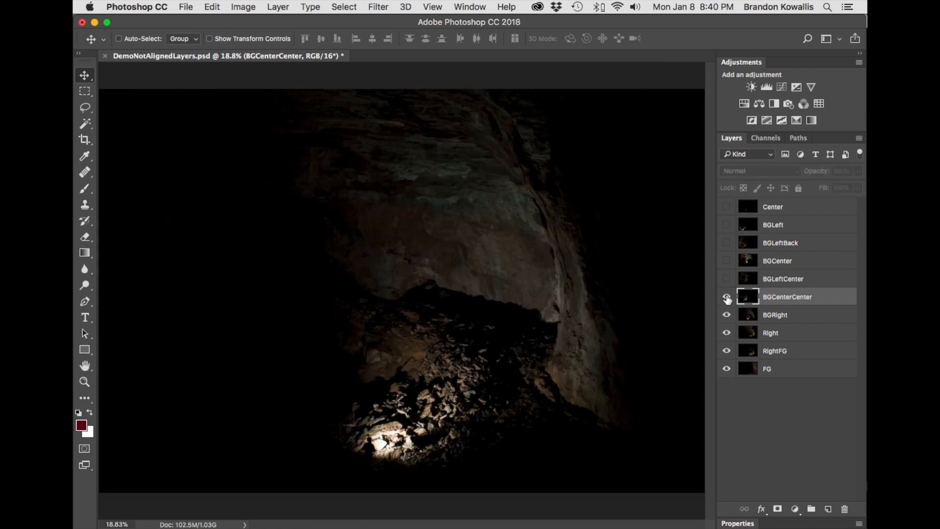
- Compare BGLeftCenter with BGCenterCenter across the whole image, and leave only BGLeftCenter hidden of the two
left_click(727, 280)
left_click(728, 280)
left_click(727, 280)
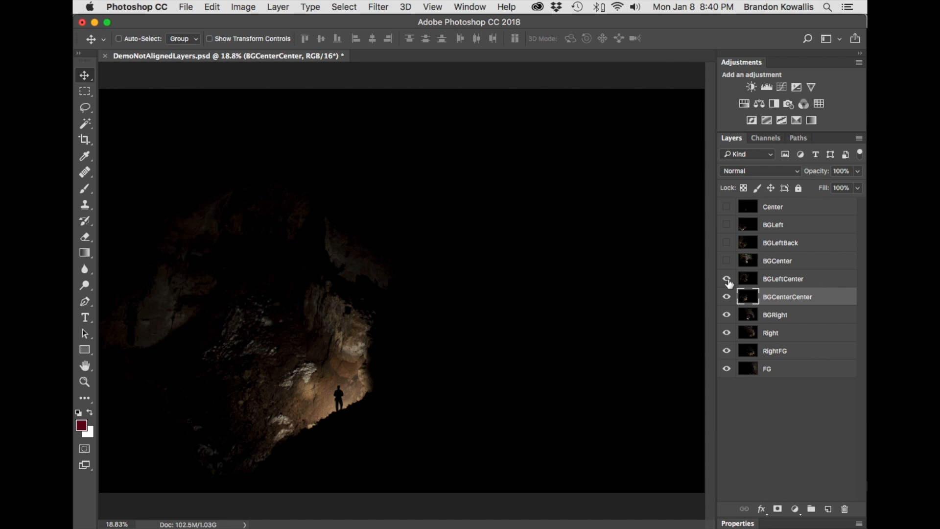
left_click(727, 279)
left_click(727, 298)
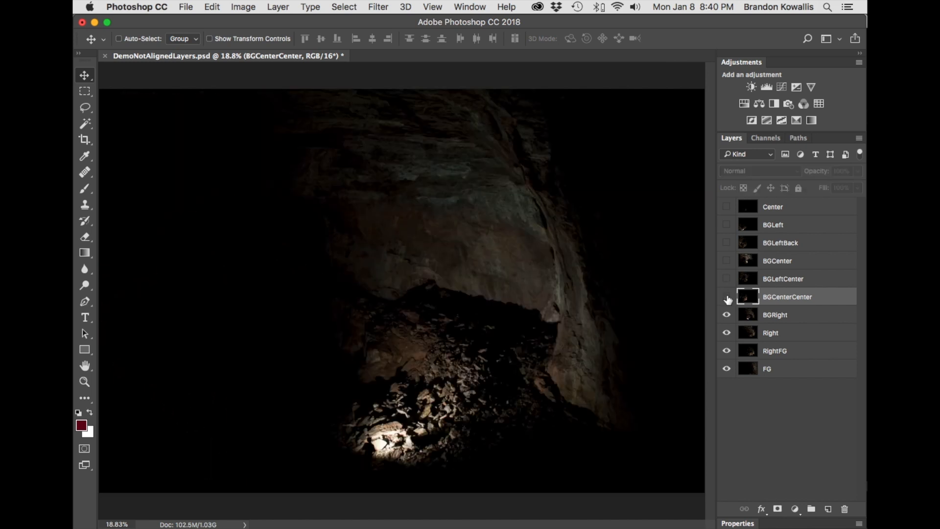
left_click(727, 297)
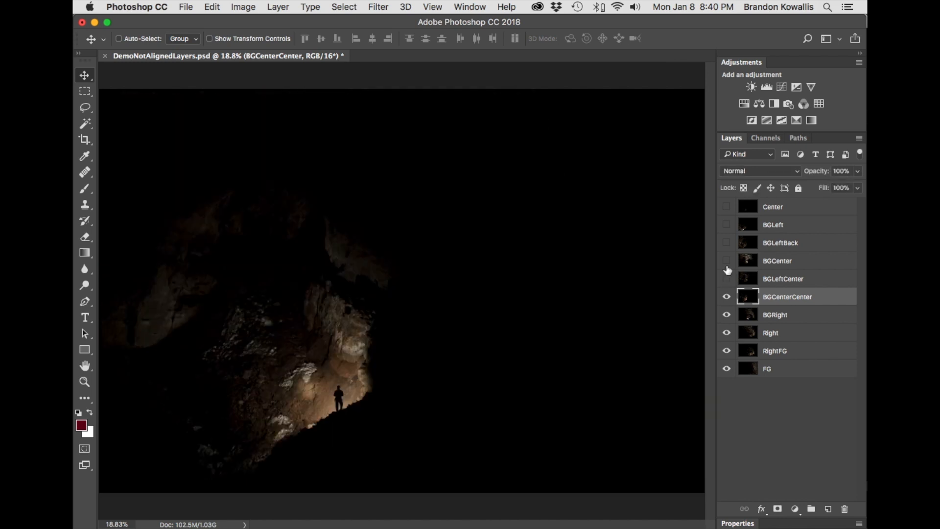
- Compare BGCenter with BGCenterCenter across the whole image, and hide both layers
left_click(728, 262)
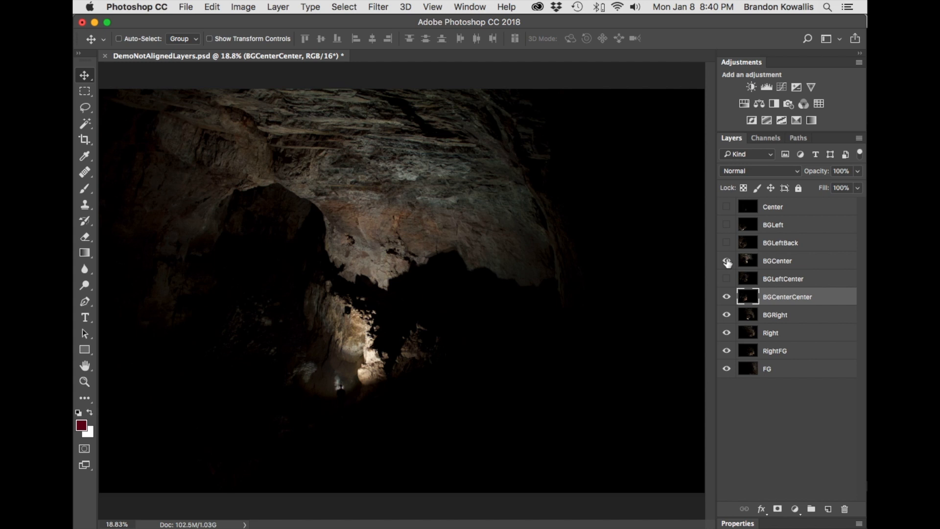
left_click(727, 262)
left_click(727, 262)
left_click(726, 262)
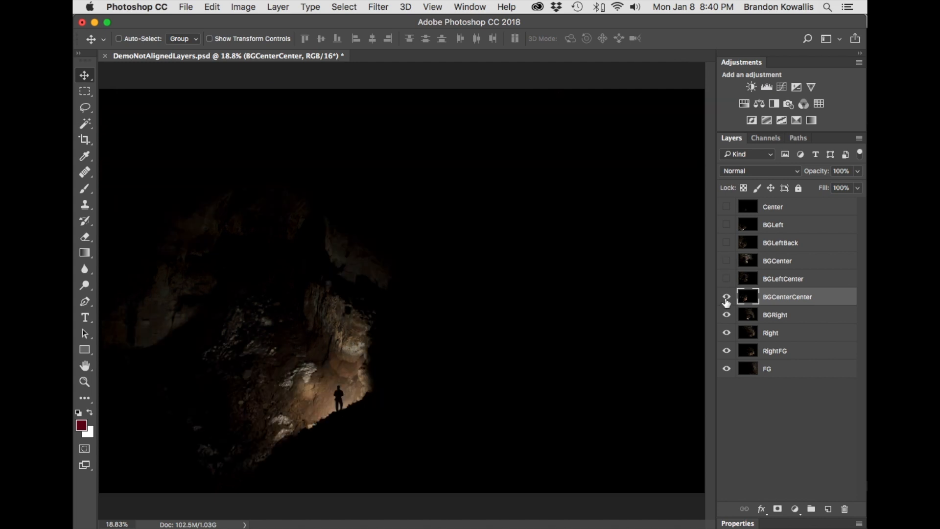
left_click(727, 297)
- Show and hide BGCenter directly over BGRight to look for overlapping rock features across the image
left_click(728, 262)
left_click(727, 262)
left_click(727, 262)
left_click(727, 262)
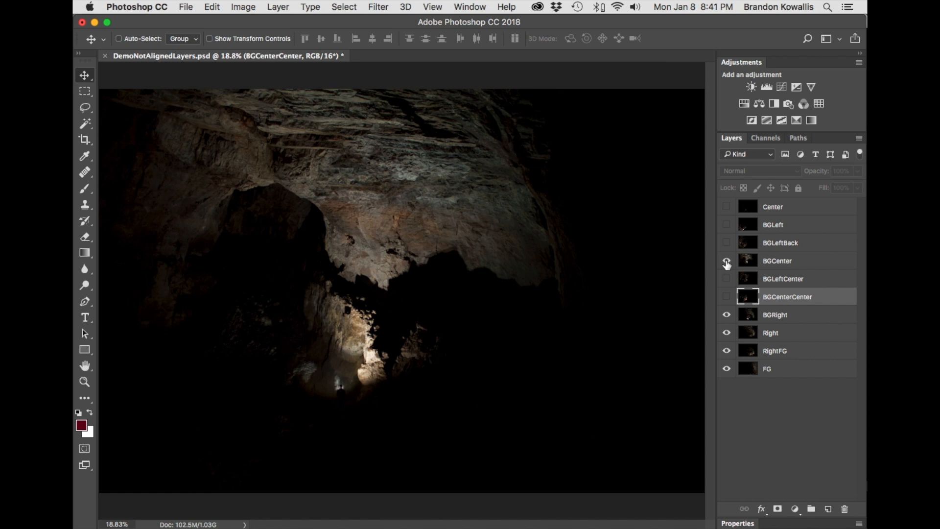
- Inspect the central rock area up close with BGCenter shown and hidden over BGRight, and leave BGCenter hidden
left_click_drag(416, 325, 468, 389)
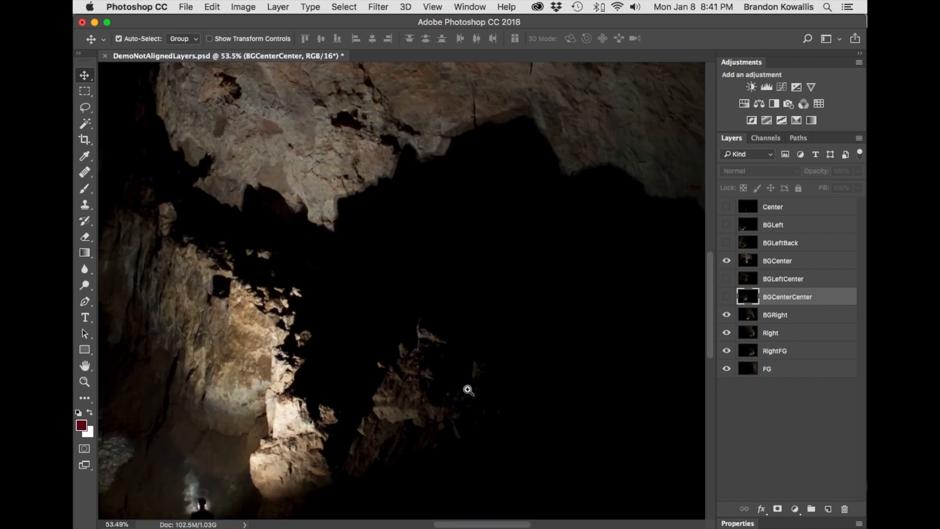
left_click(727, 261)
left_click(727, 262)
left_click(727, 262)
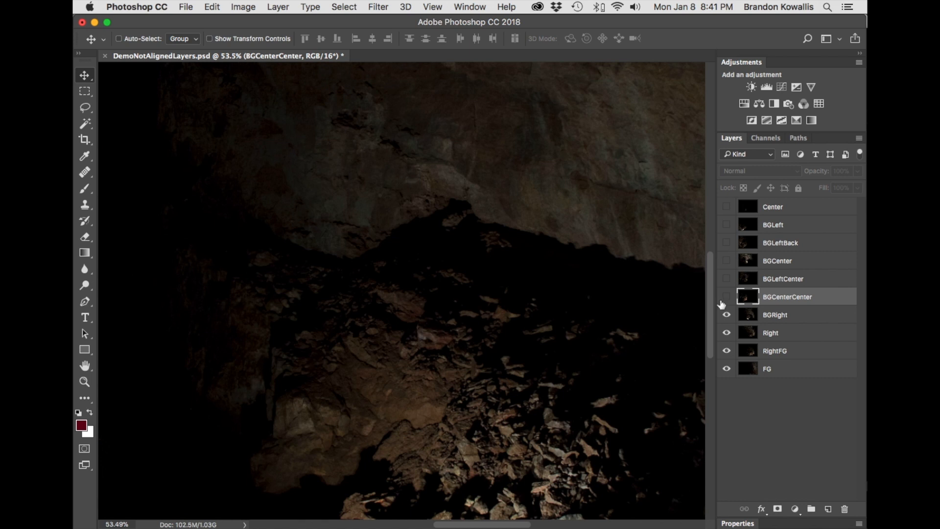
left_click(726, 261)
left_click(726, 261)
left_click(727, 261)
left_click(726, 261)
- Select BGRight and compare the rock pile with it shown and hidden to check alignment with Right
left_click(766, 315)
left_click(727, 314)
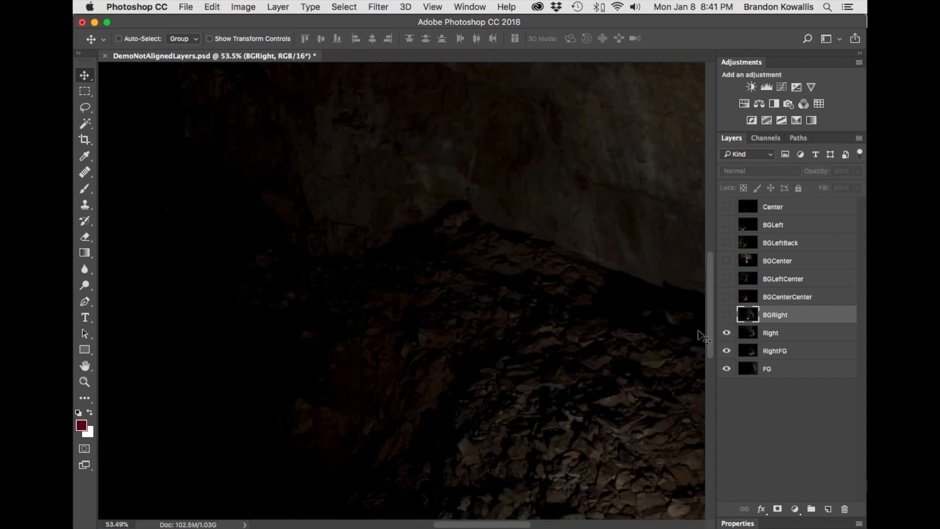
left_click_drag(569, 409, 493, 243)
left_click_drag(535, 392, 570, 378)
left_click(727, 316)
left_click(727, 315)
left_click(727, 316)
left_click(727, 316)
left_click(727, 315)
left_click(727, 316)
left_click(727, 315)
left_click(727, 316)
left_click(727, 316)
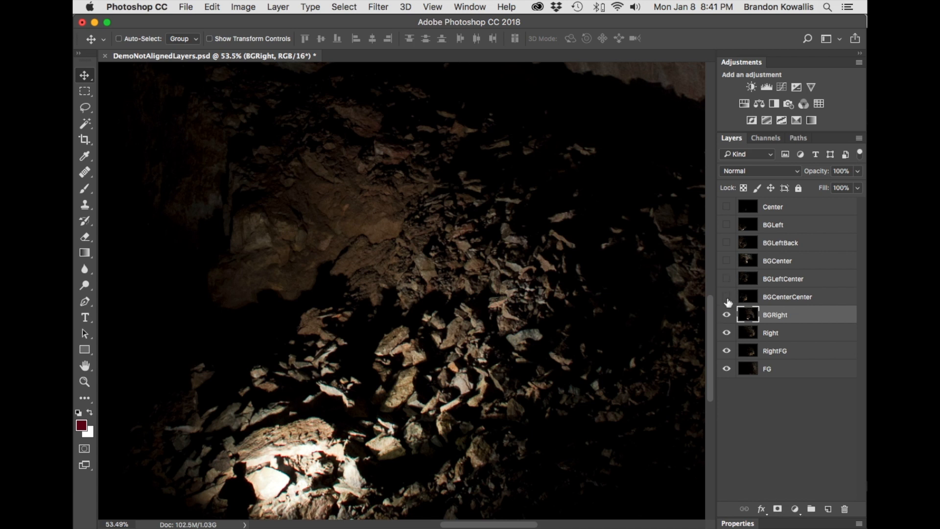
- Check BGCenterCenter briefly over the rock pile, recompare BGRight with Right repeatedly, and leave BGRight hidden
left_click(727, 297)
left_click(727, 297)
left_click(727, 315)
left_click(727, 314)
left_click(727, 315)
left_click(727, 315)
left_click(727, 315)
left_click(727, 315)
left_click(727, 315)
left_click(727, 315)
left_click(727, 315)
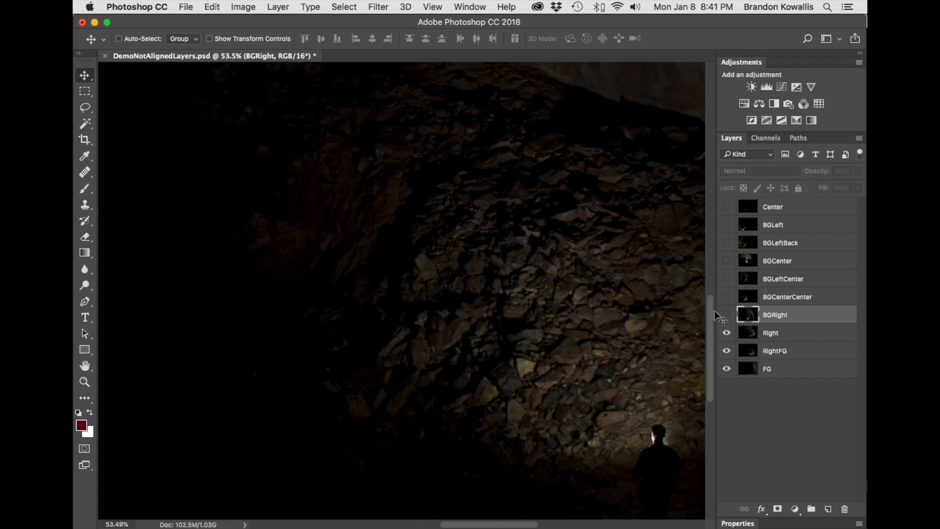
- Inspect the rubble at closer zoom with BGRight shown and hidden over Right, and leave BGRight hidden
left_click_drag(418, 260, 457, 306)
left_click(727, 315)
left_click(727, 315)
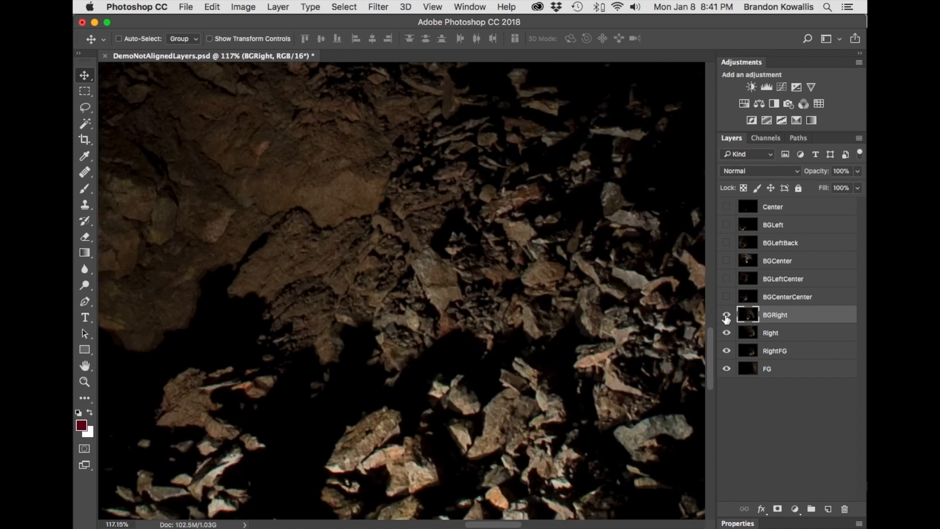
left_click(726, 317)
- Select Right and compare individual rocks in the lower rubble with BGRight shown and hidden, leaving BGRight hidden
left_click(773, 334)
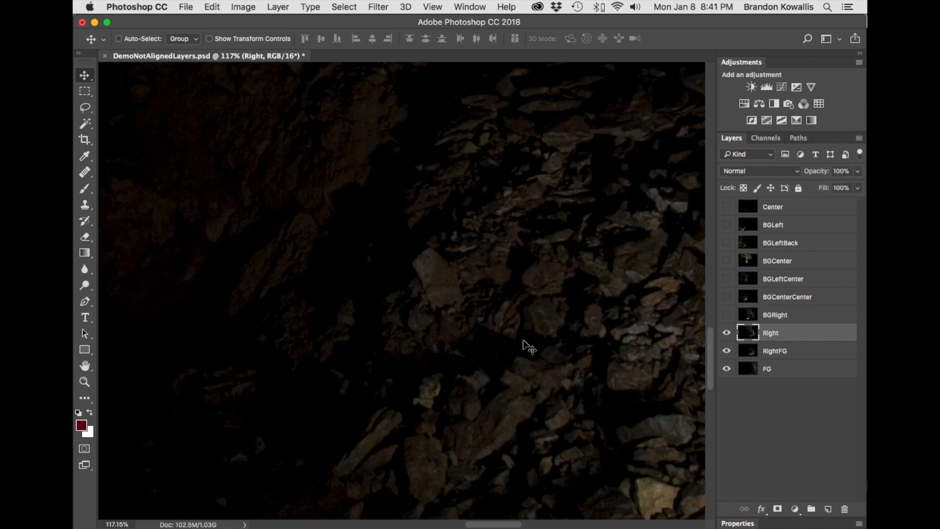
left_click(727, 314)
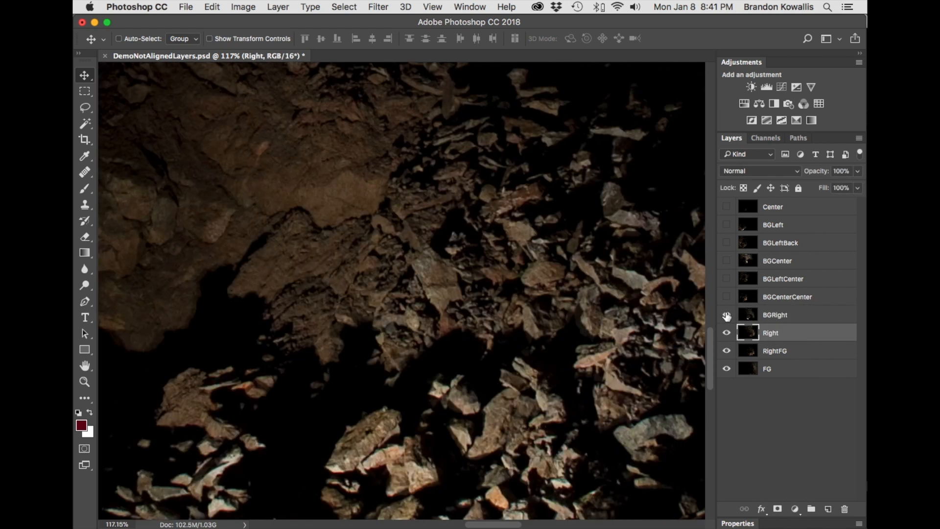
left_click_drag(534, 424, 434, 287)
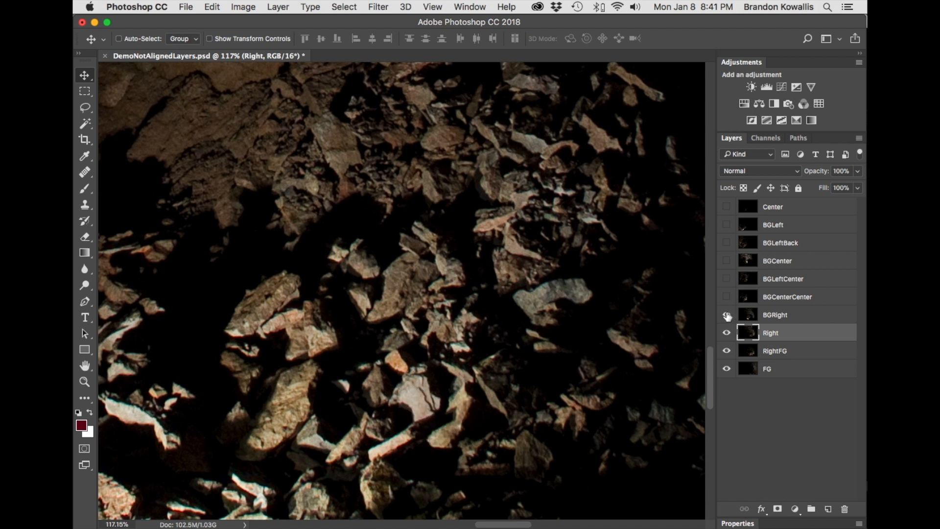
left_click(726, 314)
left_click(726, 314)
left_click(726, 315)
left_click(727, 315)
left_click(727, 315)
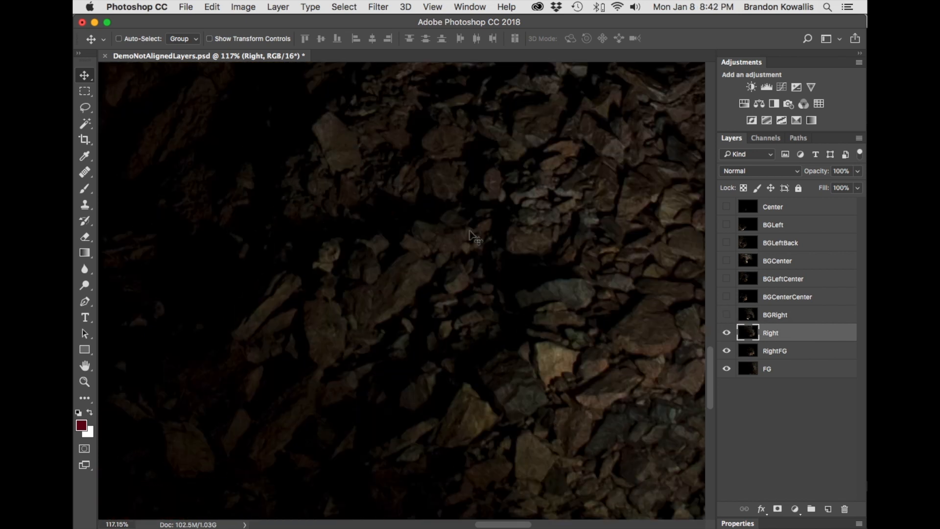
left_click(727, 315)
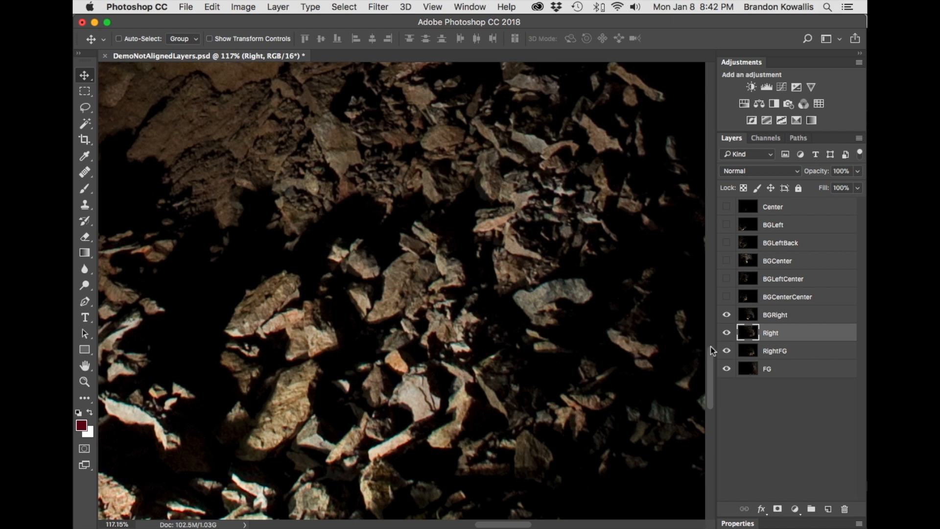
left_click(726, 314)
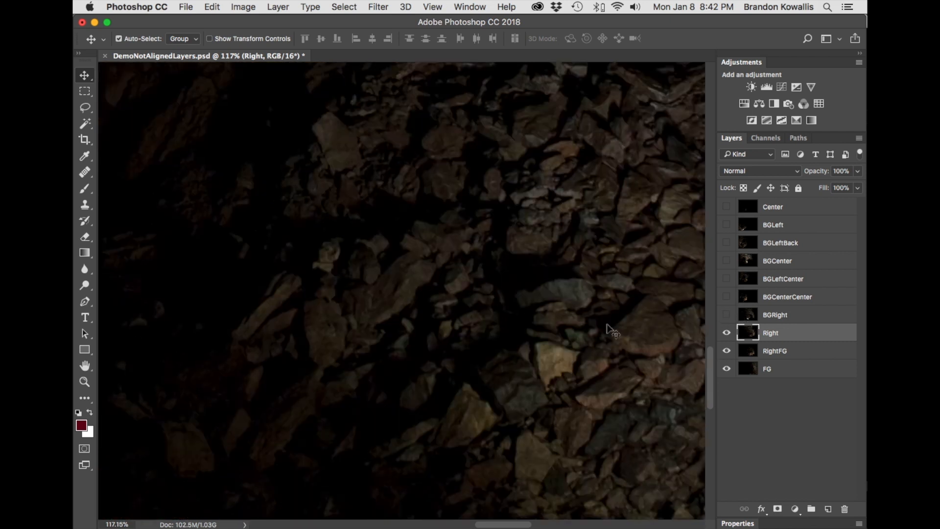
- Compare Right shown and hidden over RightFG across the whole rock pile to check their alignment
key("super+1")
key("super+minus")
key("super+minus")
left_click(726, 333)
left_click(728, 334)
left_click(727, 334)
left_click(728, 334)
left_click(727, 334)
left_click(727, 333)
left_click(727, 334)
left_click(727, 334)
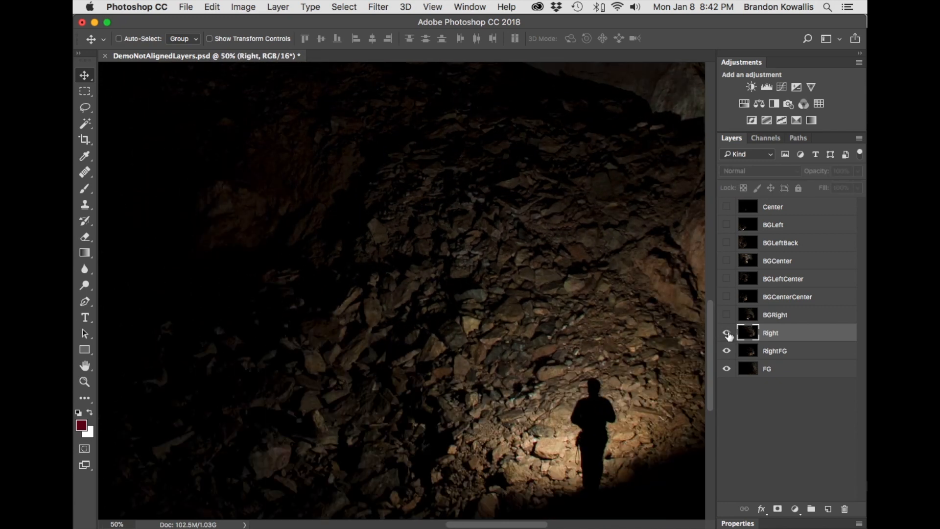
- Inspect individual rocks closely with Right shown and hidden over RightFG, and leave Right hidden
left_click_drag(525, 326, 550, 371)
left_click(727, 333)
left_click(727, 334)
left_click(728, 334)
left_click(727, 333)
left_click(727, 334)
left_click(727, 334)
left_click(728, 334)
- Compare RightFG with FG by showing and hiding RightFG, first on the rubble and again across the whole image
left_click(727, 350)
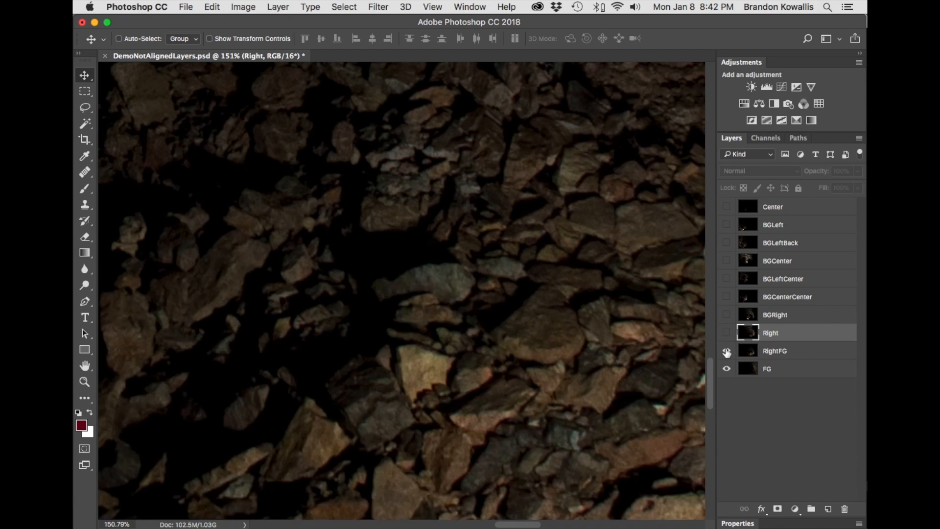
left_click(727, 350)
left_click(726, 350)
key("super+0")
left_click(727, 351)
left_click(727, 350)
left_click(727, 351)
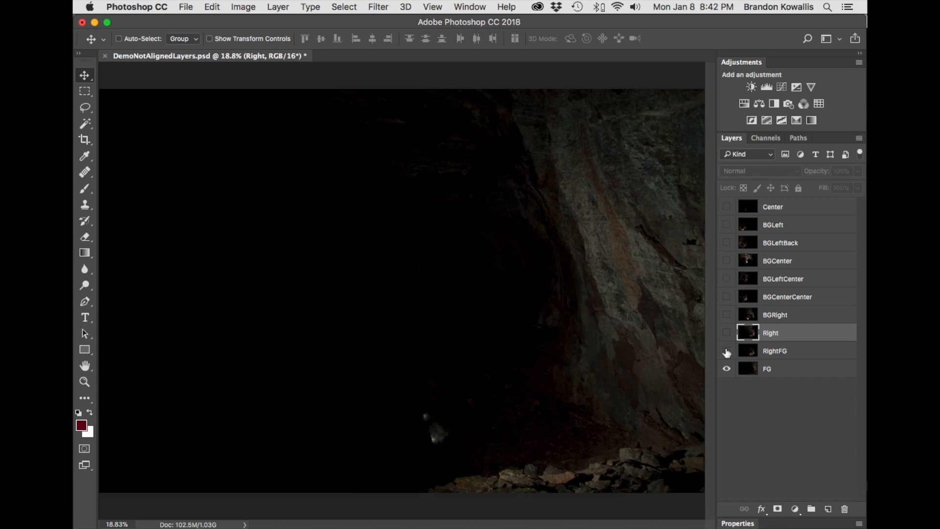
left_click(727, 351)
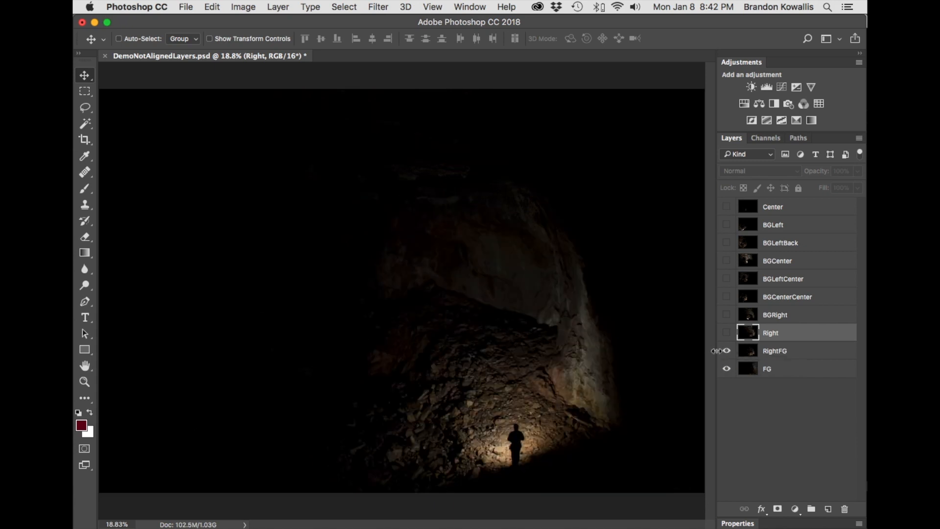
left_click(728, 352)
left_click(727, 353)
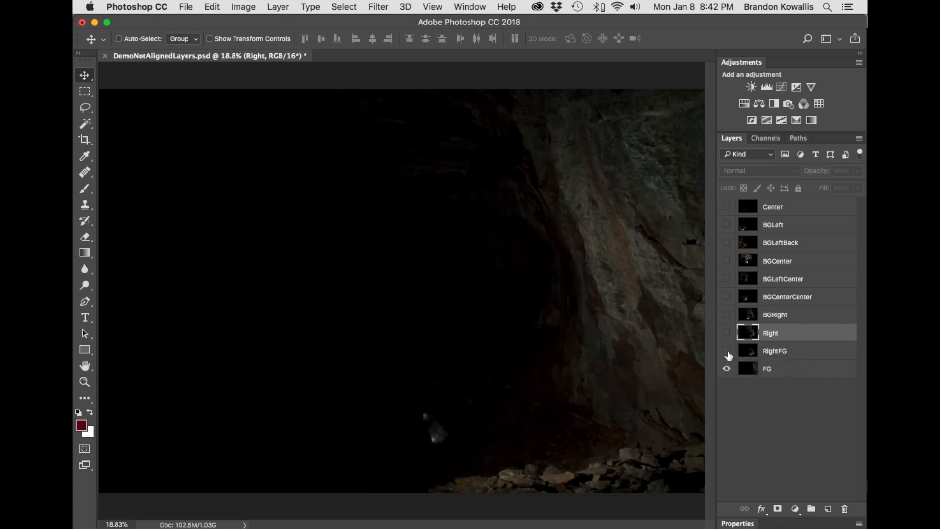
- Examine the wall and rubble around the silhouetted figure more closely with RightFG shown and hidden over FG
key("super+space")
key("super+space")
left_click_drag(566, 398, 592, 352)
left_click(728, 353)
left_click(727, 352)
left_click(727, 353)
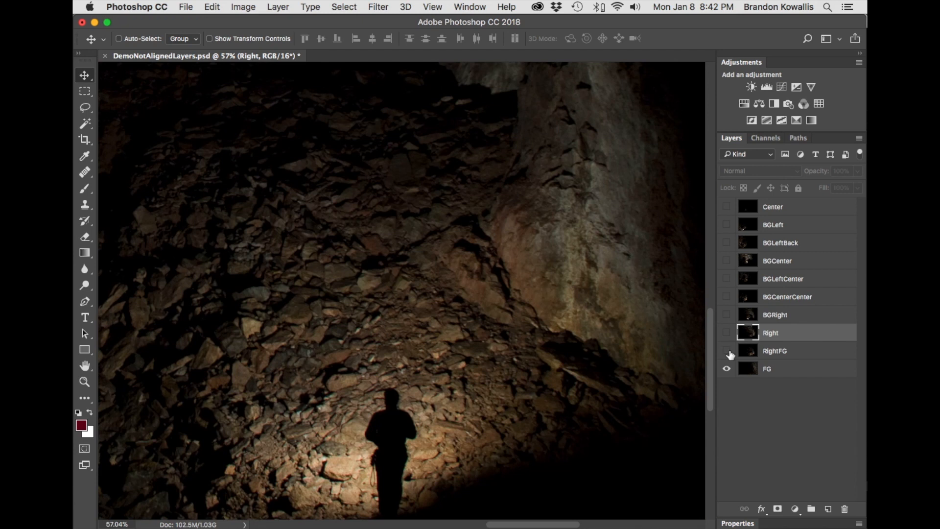
left_click(728, 352)
left_click(727, 353)
- Select RightFG, lower its opacity to 57%, and compare it shown and hidden over FG
left_click(780, 347)
left_click(857, 171)
left_click_drag(856, 187, 831, 190)
left_click(727, 351)
left_click(727, 351)
left_click(726, 350)
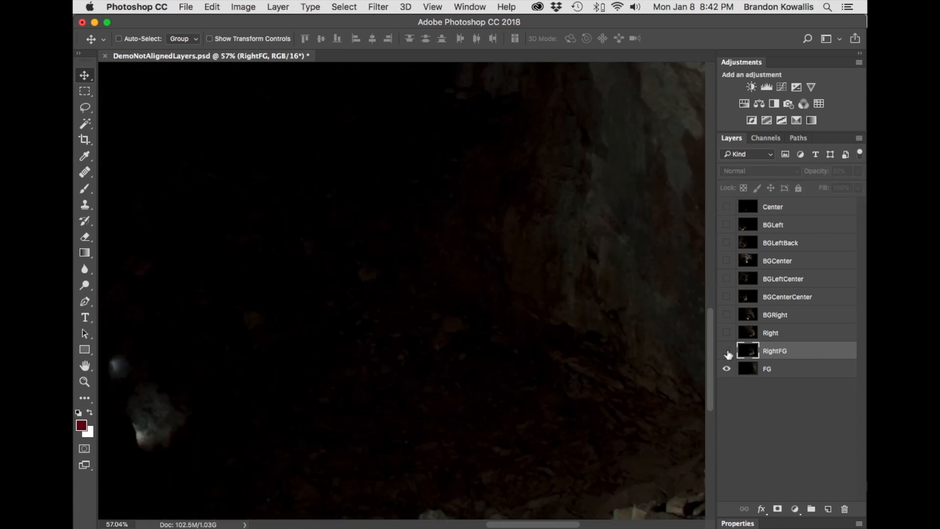
left_click(726, 350)
left_click(726, 350)
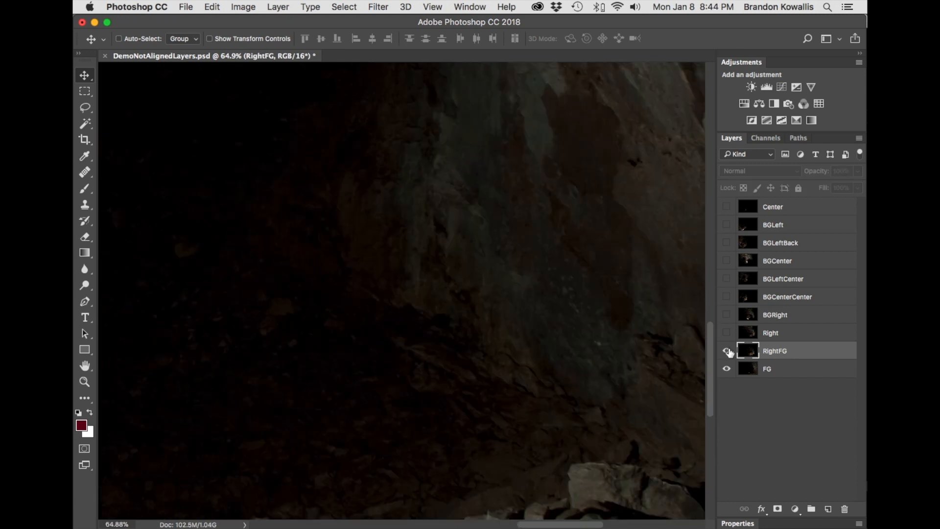
- Compare RightFG at full opacity with FG near the base of the wall, leaving RightFG shown
left_click(726, 351)
left_click(727, 351)
left_click(726, 350)
left_click(727, 351)
left_click(727, 351)
left_click(726, 353)
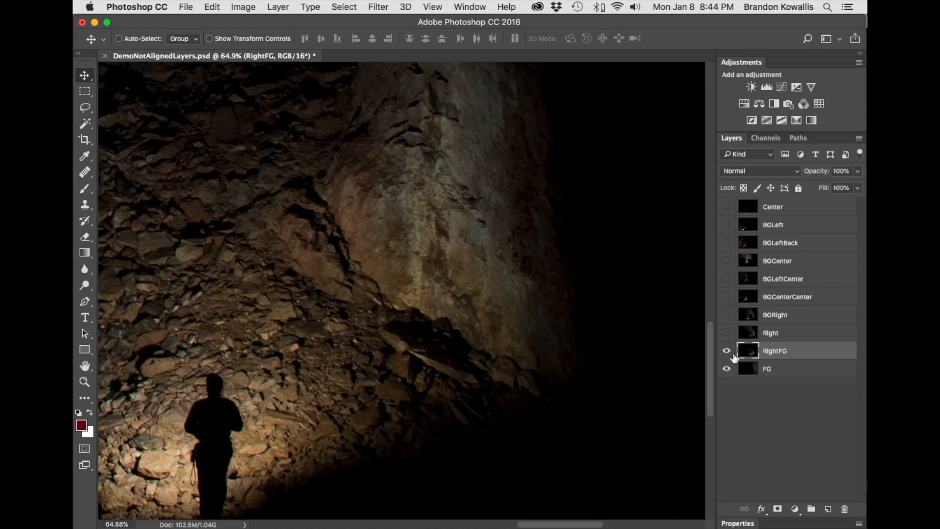
- Recheck the wall's lower edge and adjoining rubble by repeatedly hiding and showing RightFG over FG
left_click(727, 351)
left_click(727, 351)
left_click(726, 351)
left_click(727, 351)
left_click(727, 351)
left_click(727, 351)
left_click(726, 352)
left_click(727, 352)
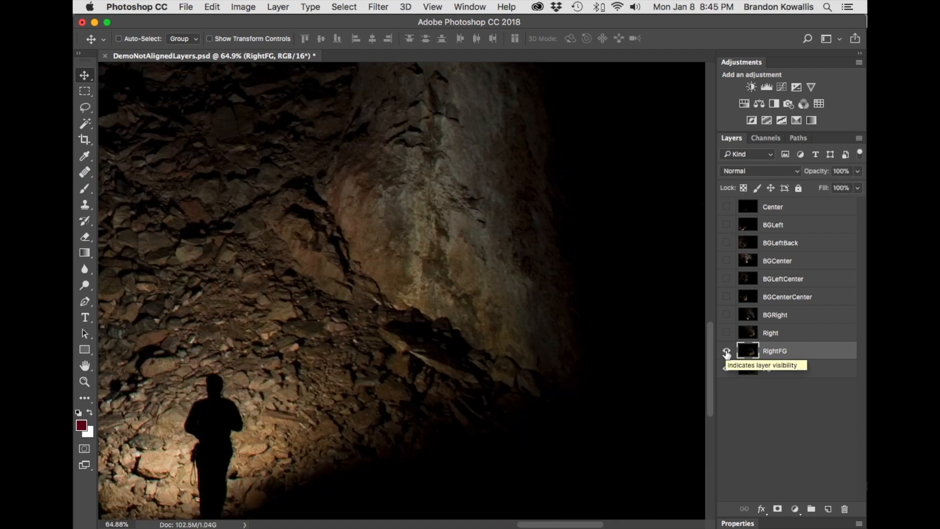
left_click(726, 352)
left_click(726, 352)
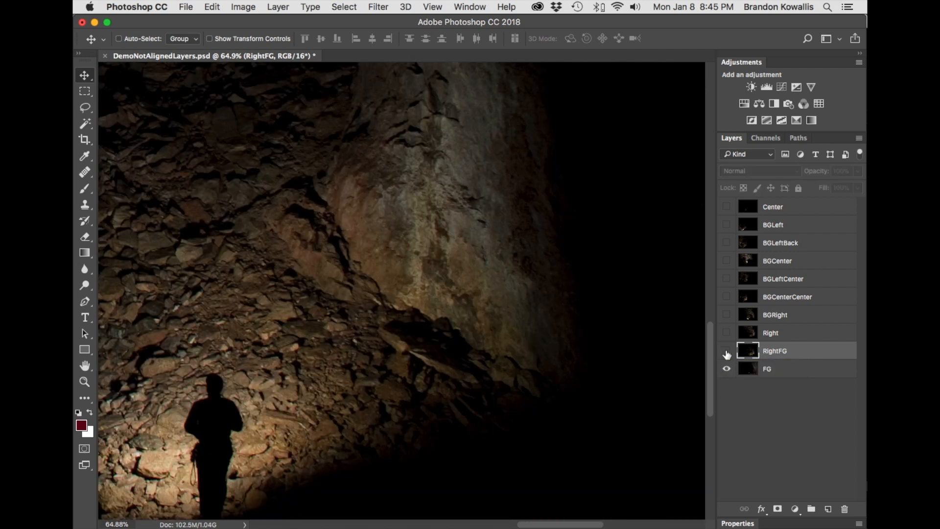
left_click(727, 352)
left_click(726, 352)
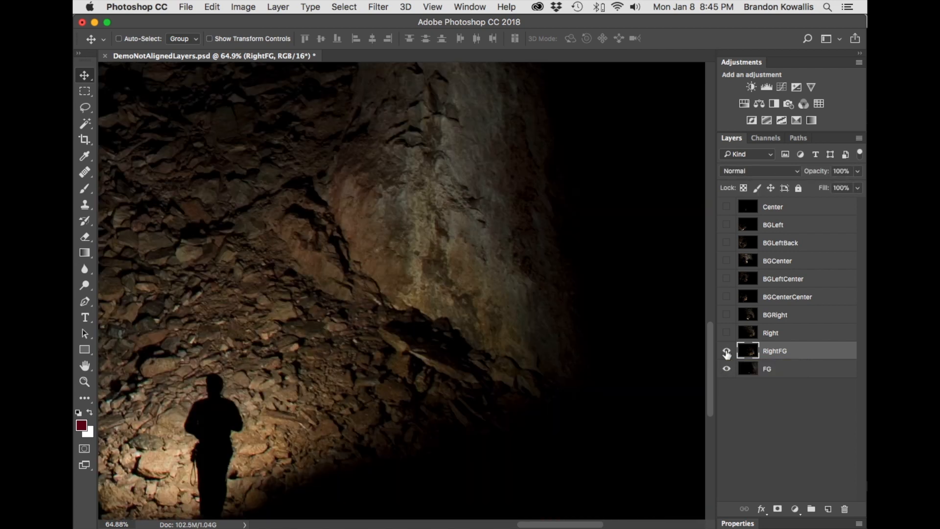
- Lower RightFG's opacity to 54% so FG shows through, and select FG
left_click(788, 369)
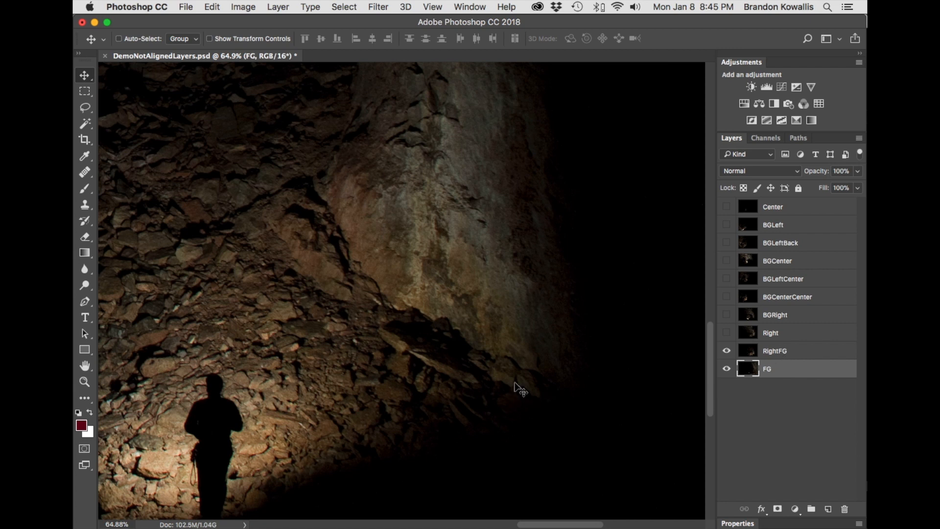
left_click(771, 353)
left_click(856, 188)
left_click_drag(843, 189, 828, 188)
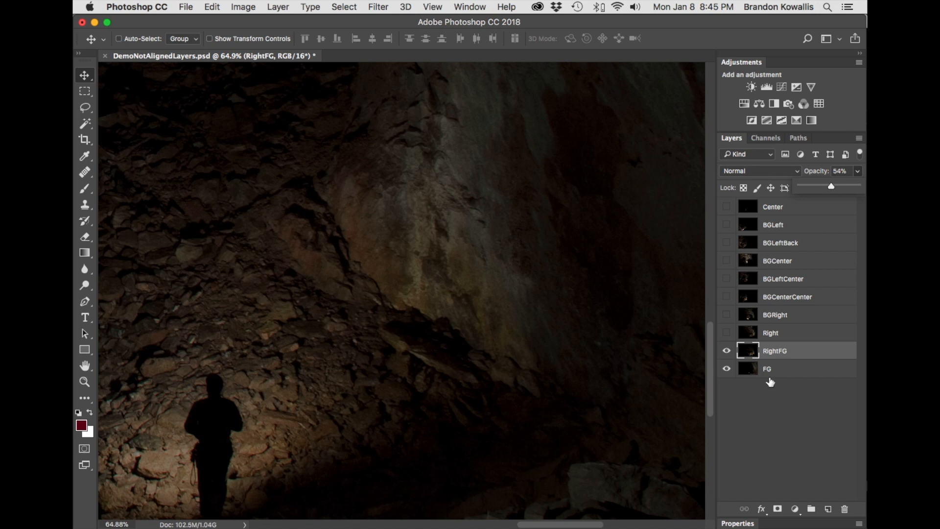
left_click(772, 371)
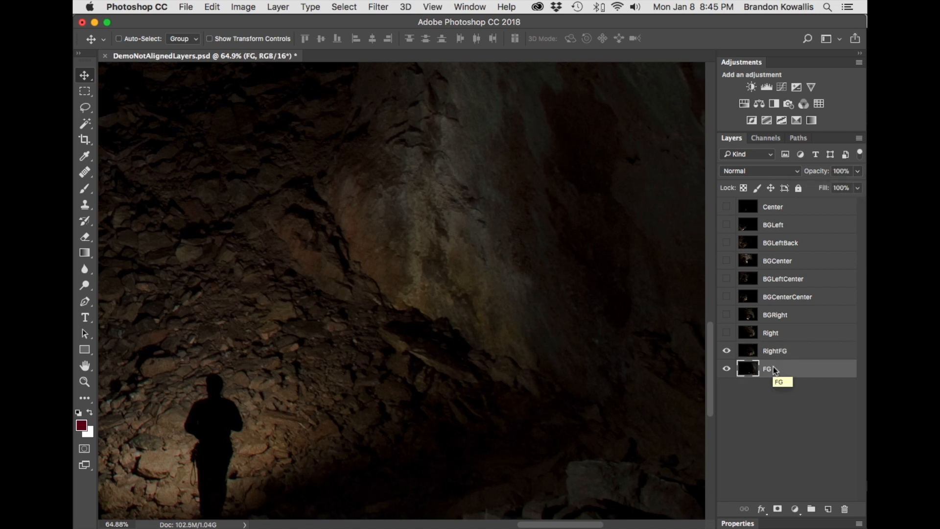
- Compare FG with the semi-transparent RightFG shown and hidden, and restore RightFG's opacity to 100%
left_click(727, 351)
left_click(727, 351)
left_click(727, 351)
left_click(728, 351)
left_click(728, 351)
left_click(727, 351)
left_click(796, 351)
left_click(857, 172)
left_click_drag(833, 186, 866, 190)
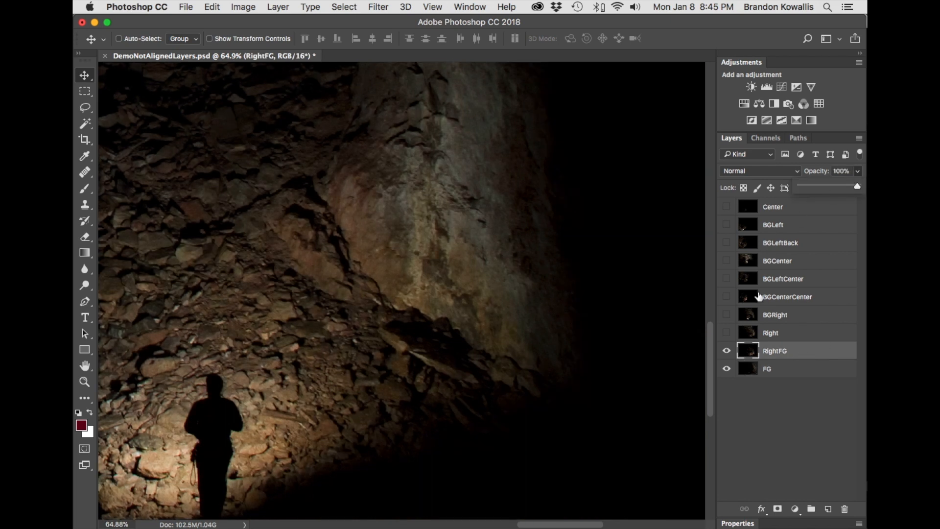
- Show all layers with the whole image in view, and isolate BGLeftBack to examine its outer edges
left_click_drag(726, 332, 725, 208)
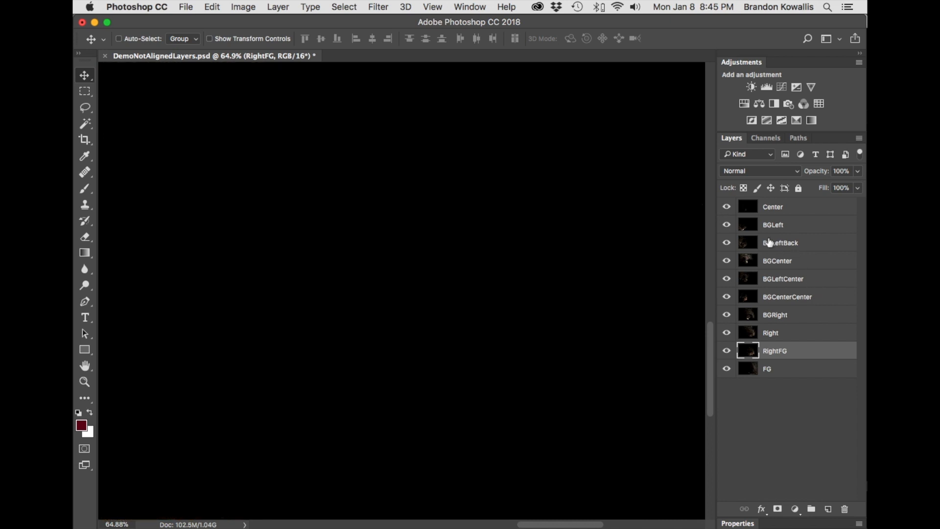
key("super+0")
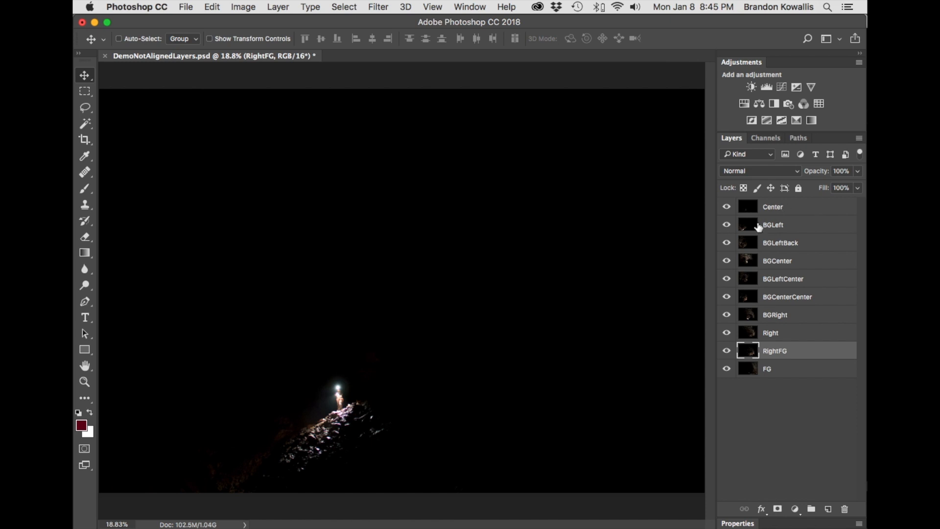
left_click_drag(728, 210, 725, 373)
left_click(726, 243)
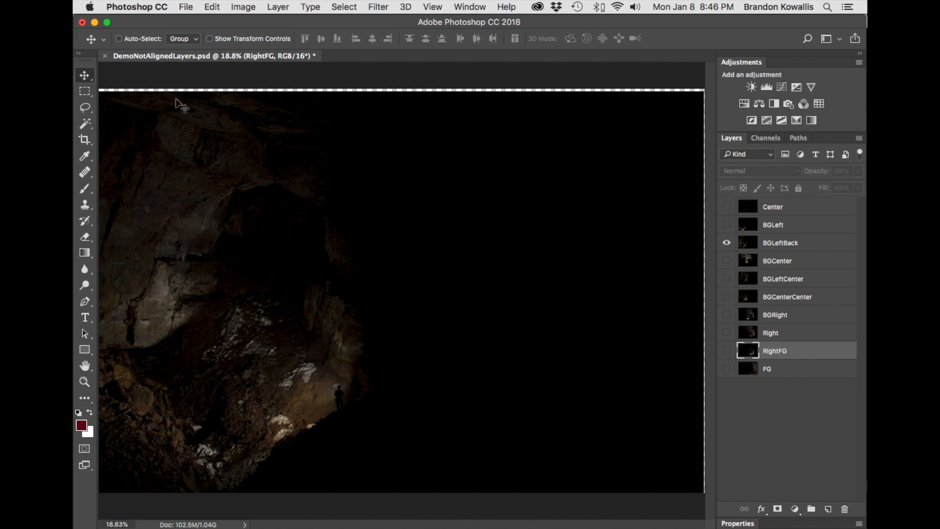
- Try to crop away the transparent strip along the image's top edge
left_click(85, 140)
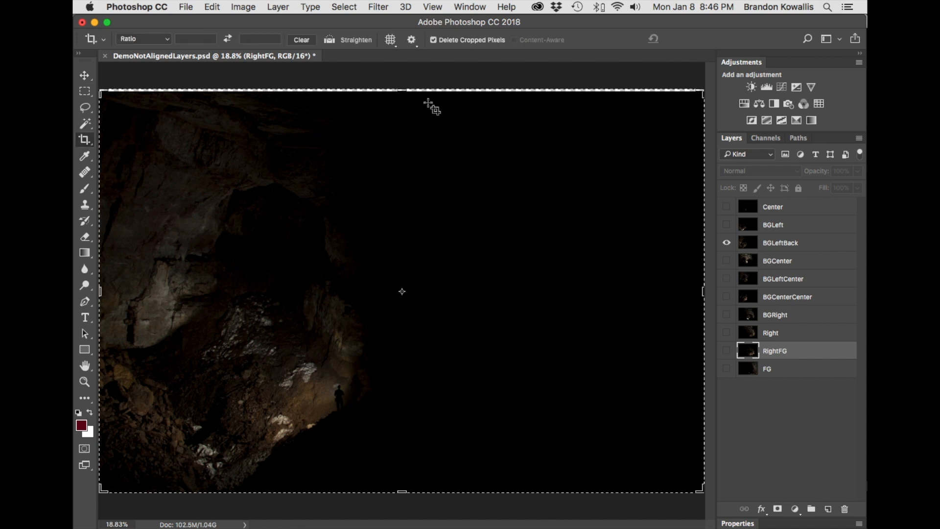
left_click_drag(403, 91, 404, 93)
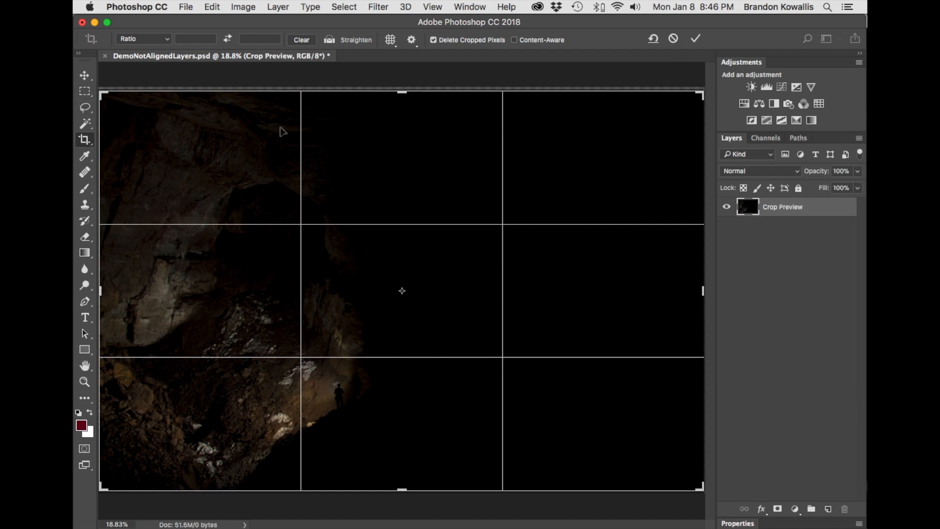
key("super")
left_click(85, 76)
left_click(430, 222)
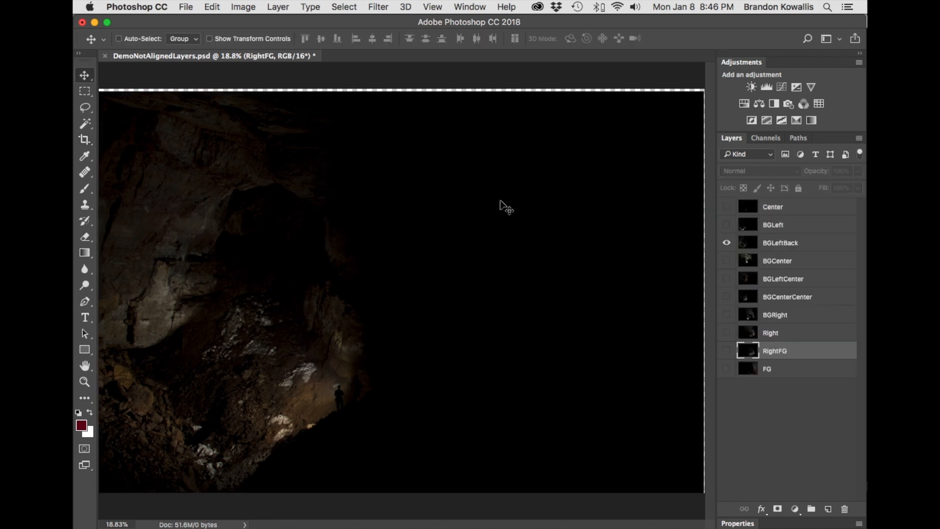
- Make all ten layers visible again, from Center down to FG
left_click_drag(727, 208, 727, 369)
left_click(727, 206)
left_click(726, 206)
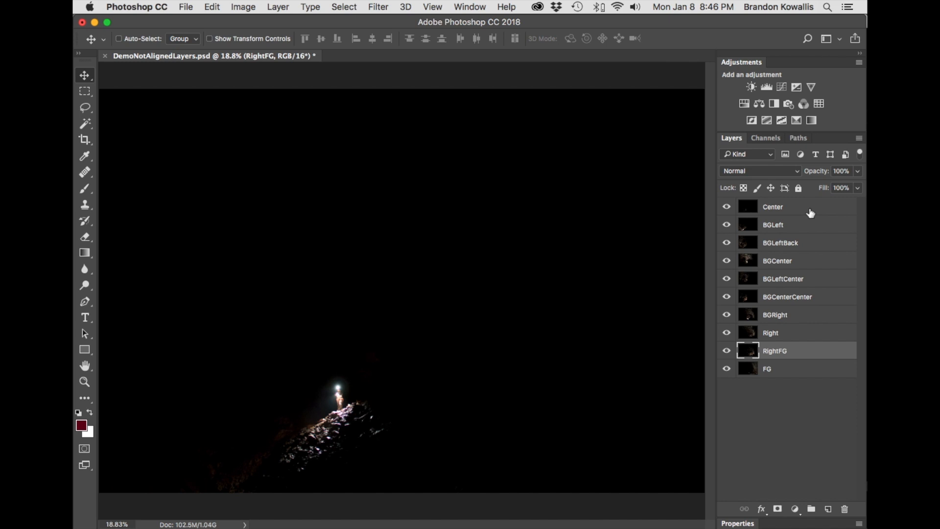
- Select Center, set its blend mode to Lighten, and compare the image with Center hidden and shown
left_click(806, 211)
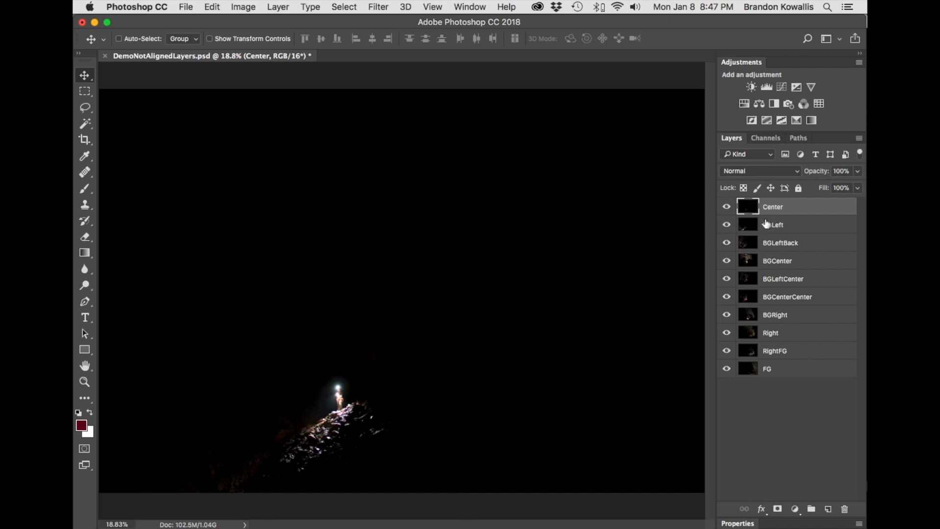
left_click(795, 170)
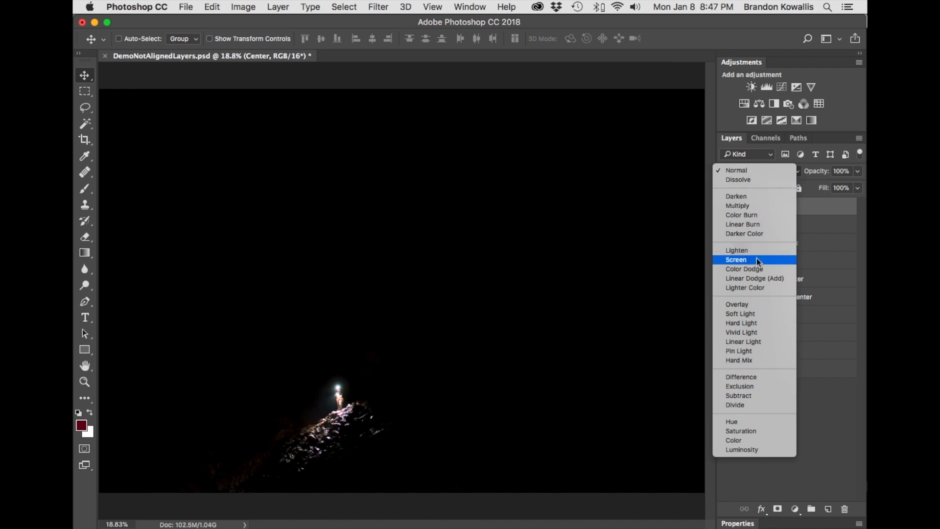
left_click(823, 229)
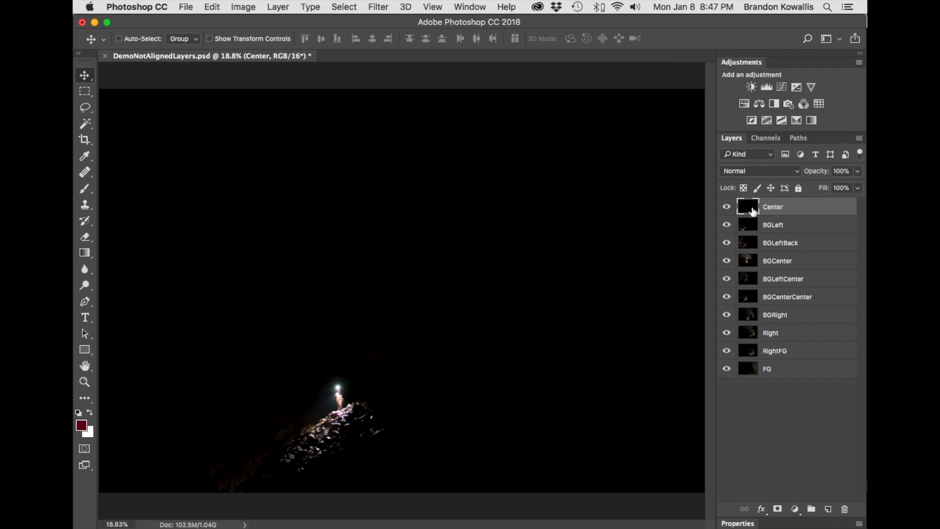
left_click(795, 172)
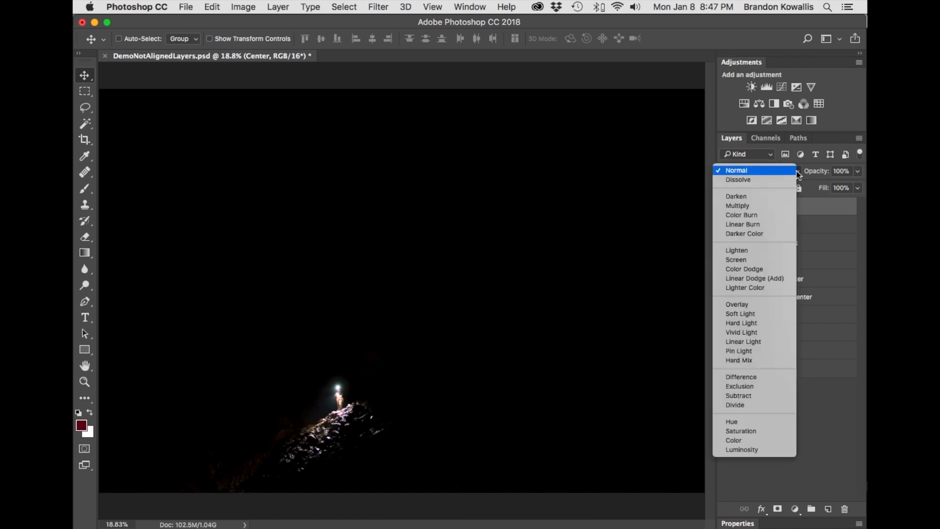
left_click(760, 251)
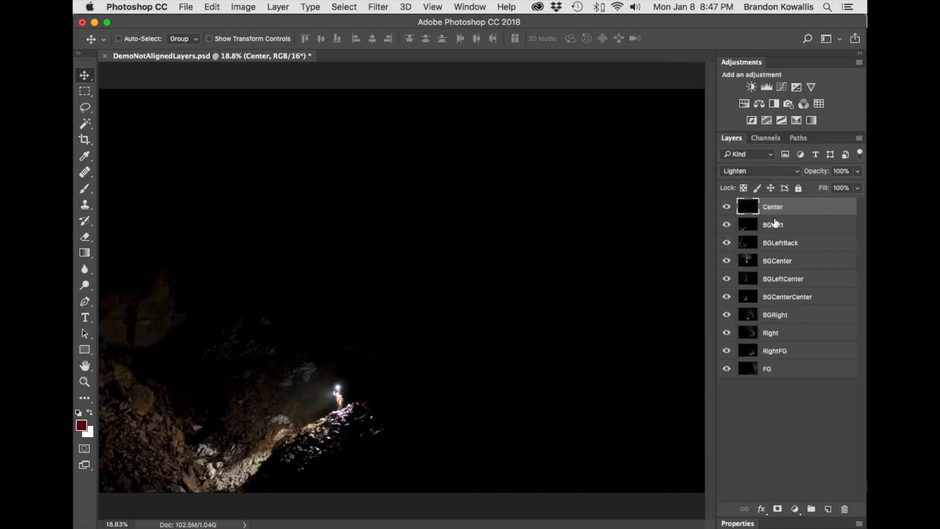
left_click(727, 207)
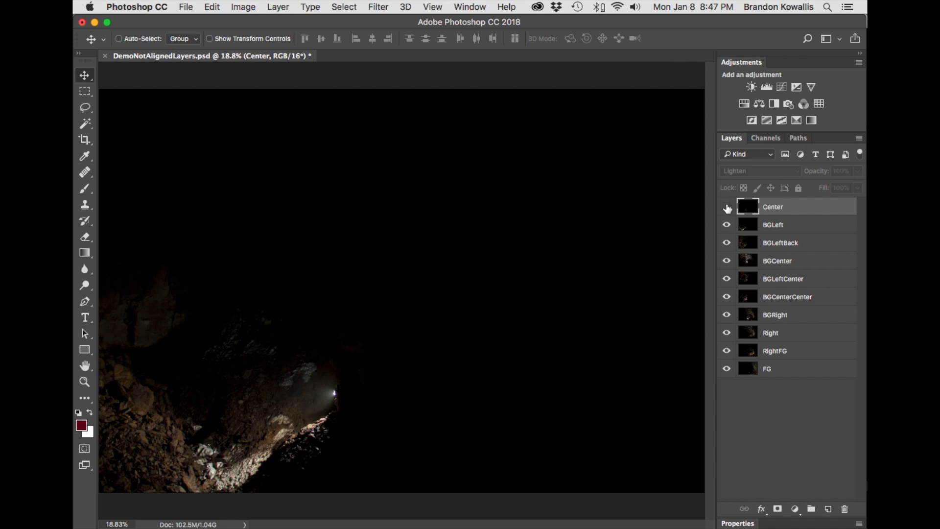
left_click(726, 207)
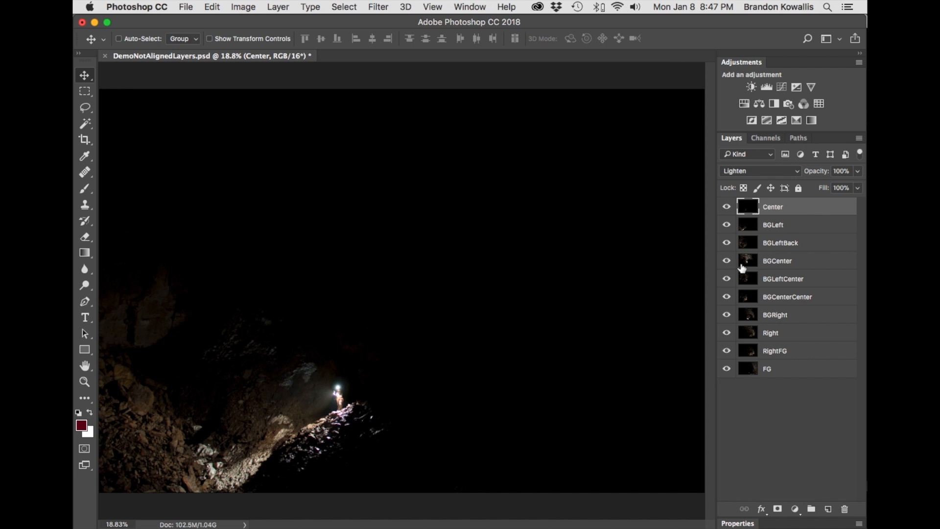
left_click(780, 225)
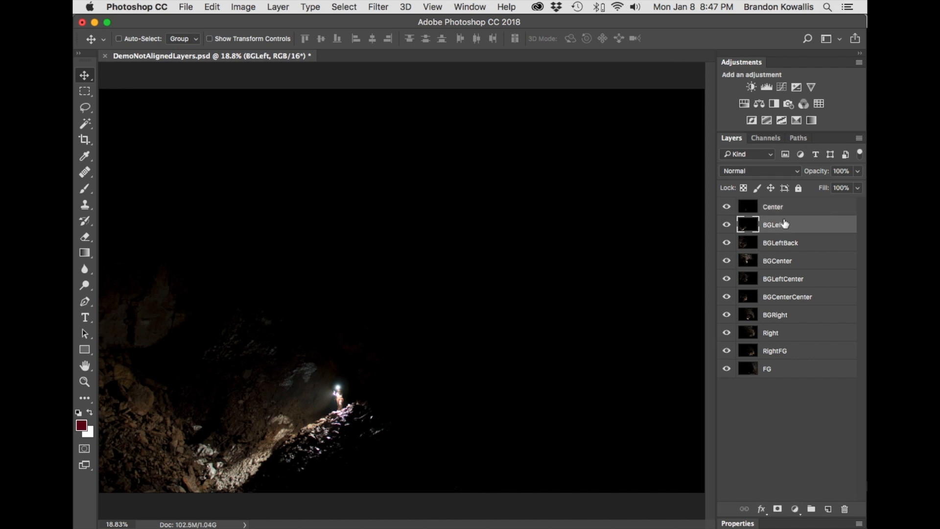
left_click(796, 173)
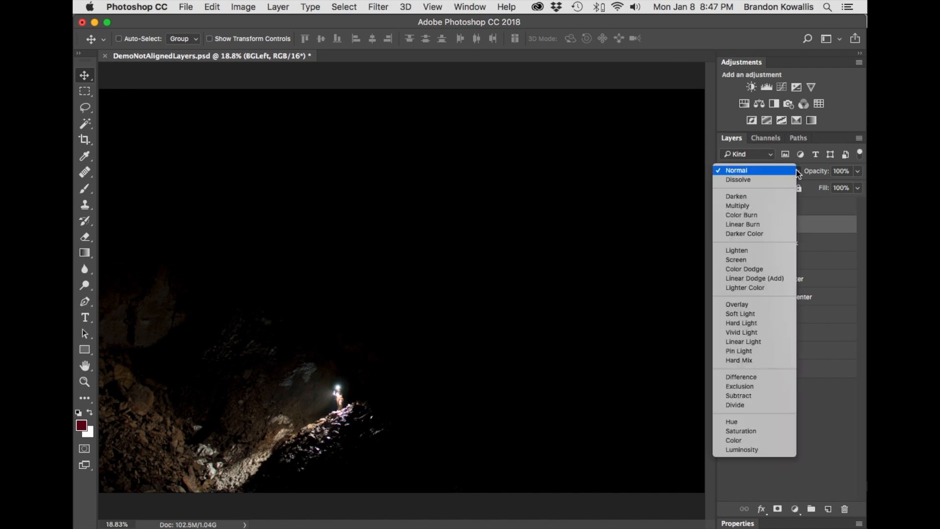
left_click(826, 237)
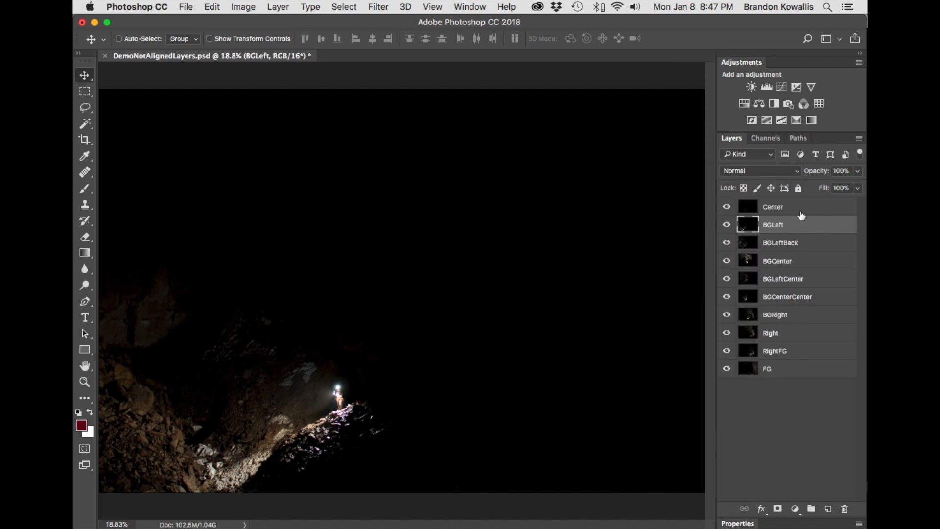
- Select Center and set its blend mode to Screen
left_click(796, 207)
left_click(796, 172)
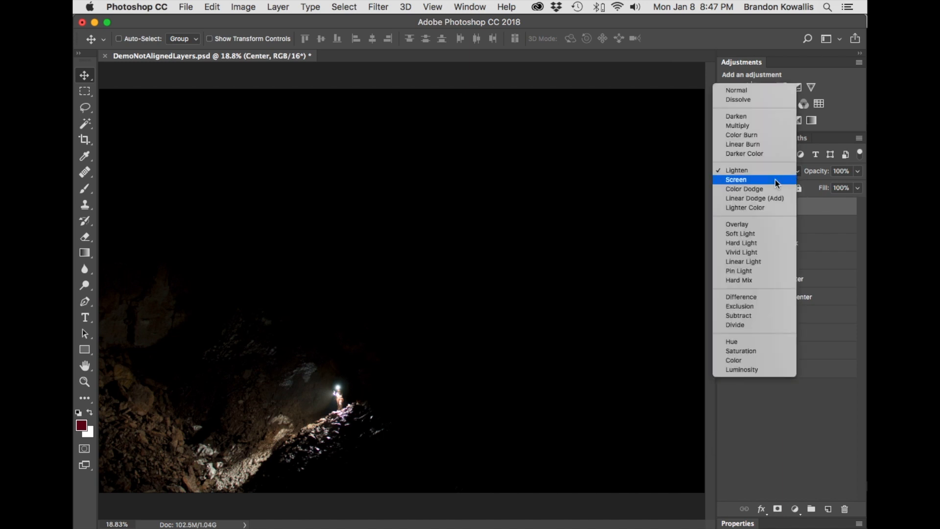
left_click(775, 180)
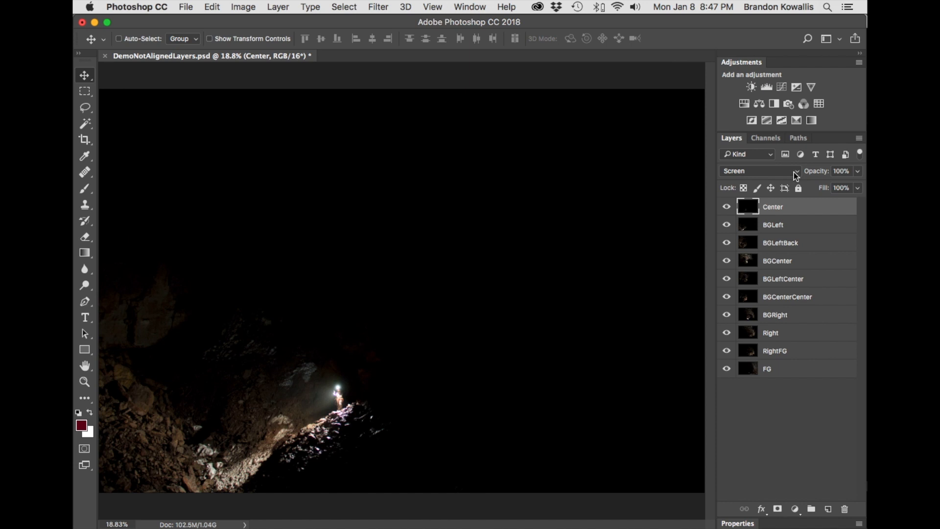
- Switch Center's blend mode to Lighten for comparison, then restore it to Screen
left_click(799, 174)
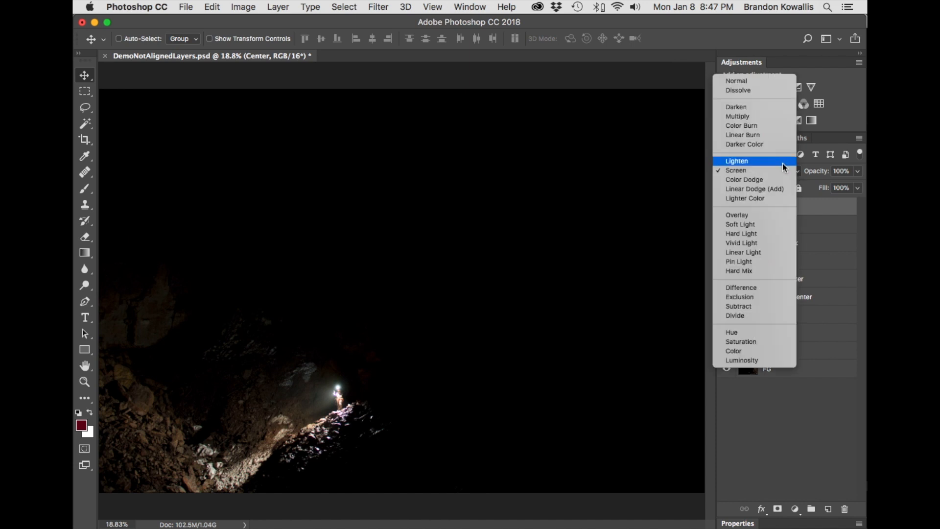
left_click(783, 167)
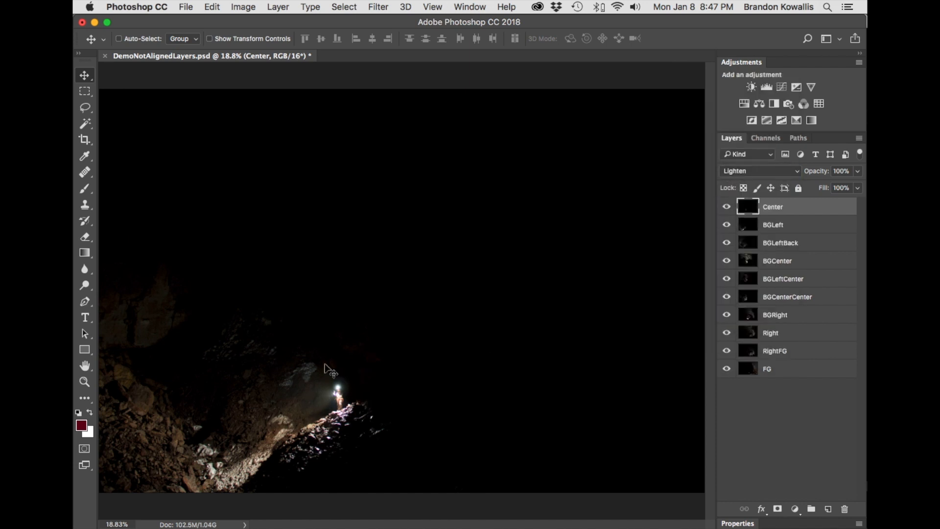
left_click(796, 176)
left_click(778, 182)
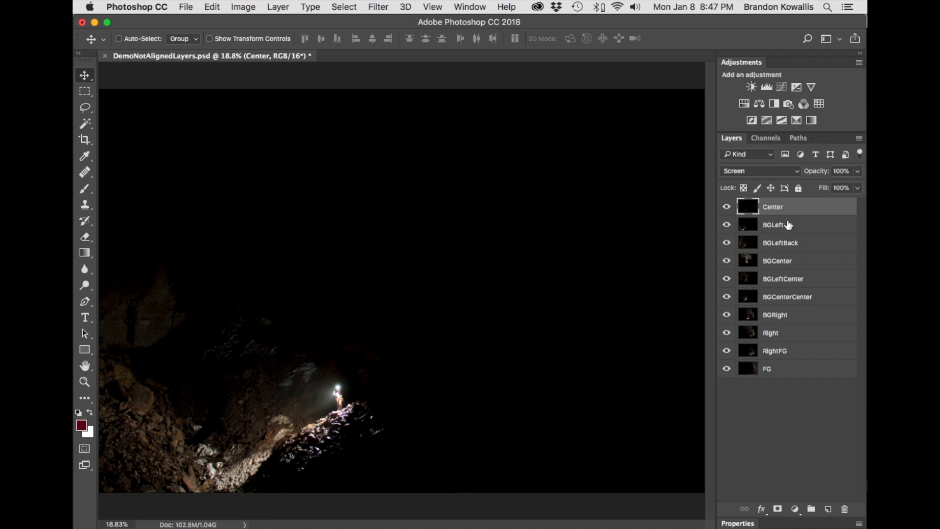
- Set the blend mode of BGLeft and then BGLeftBack to Screen
left_click(792, 224)
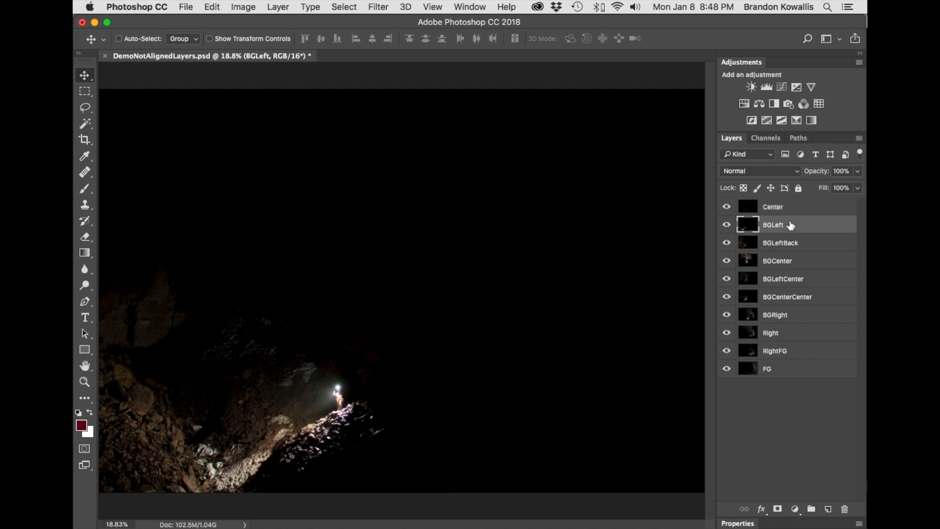
left_click(796, 172)
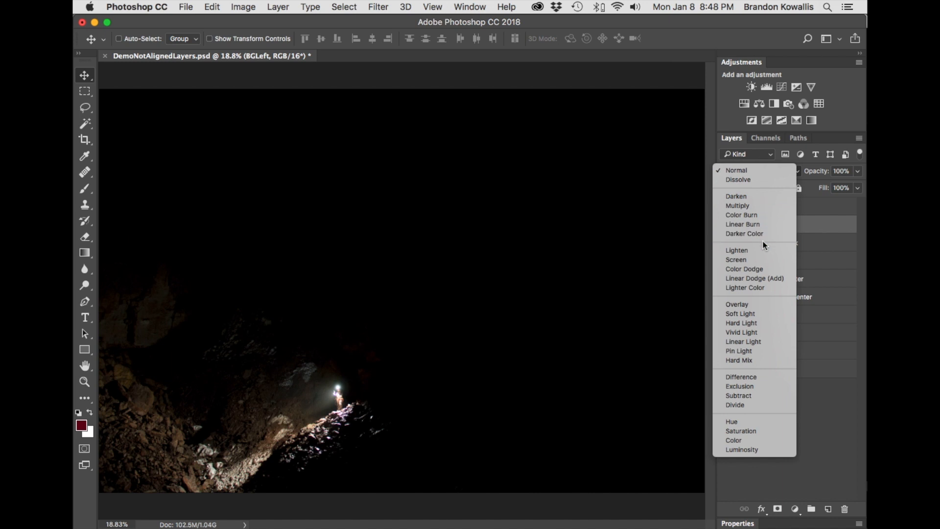
left_click(762, 261)
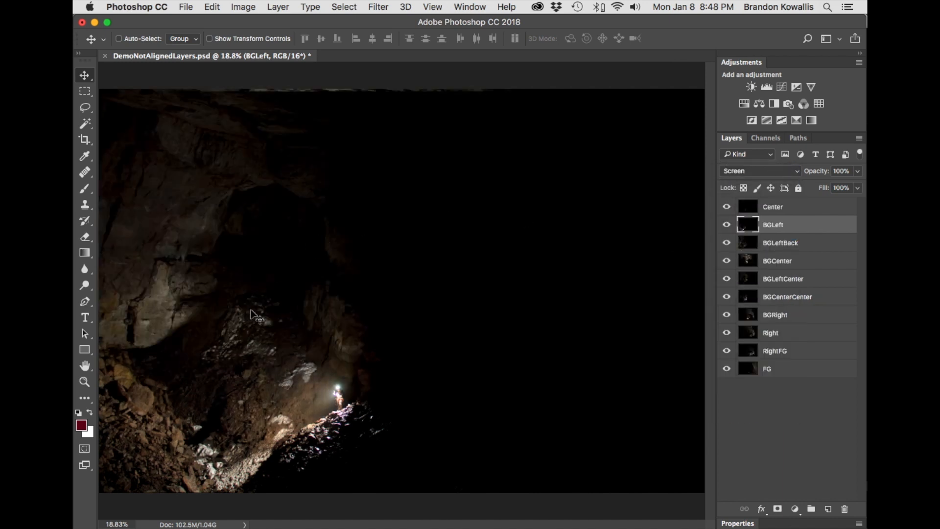
left_click(793, 243)
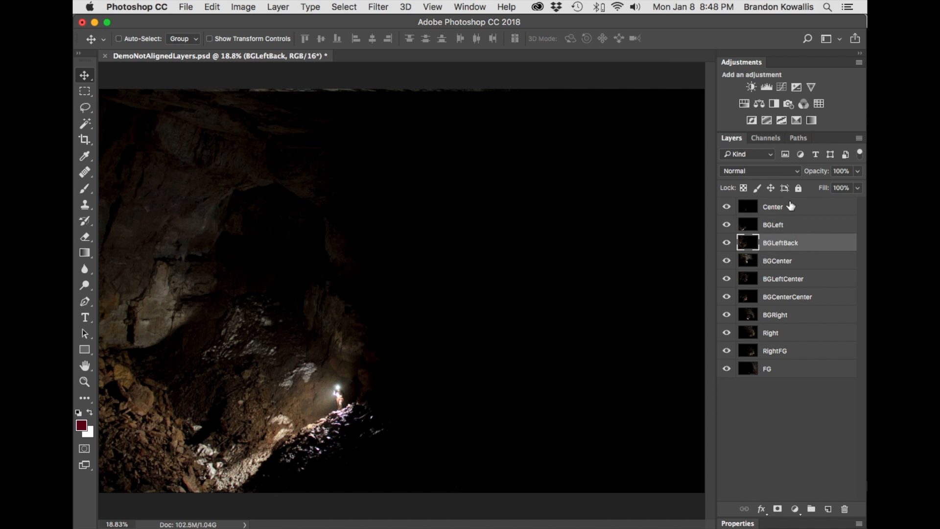
left_click(795, 174)
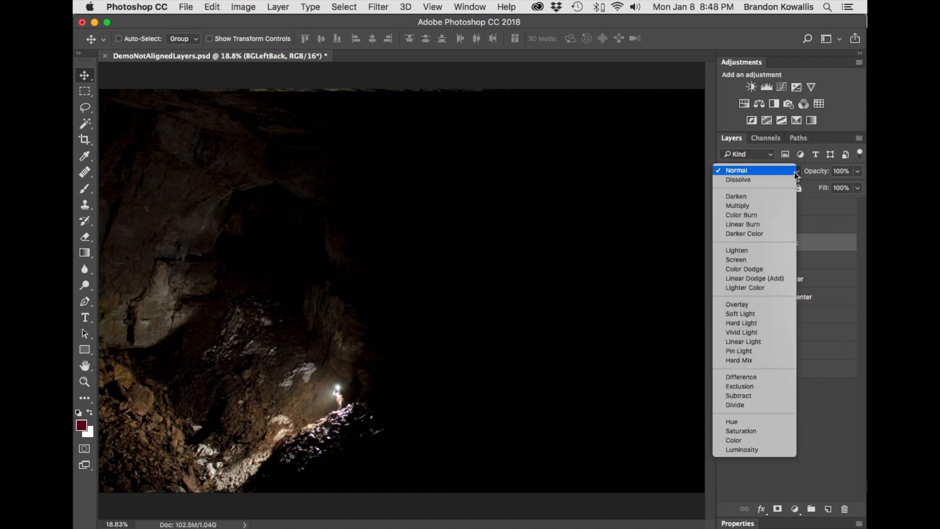
left_click(767, 259)
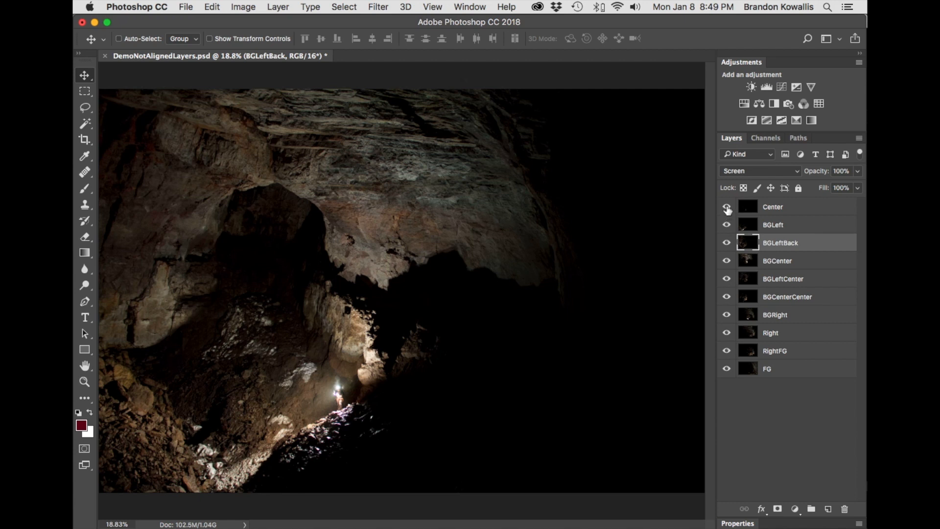
- Compare the image with Center hidden and shown, leaving Center visible
left_click(727, 208)
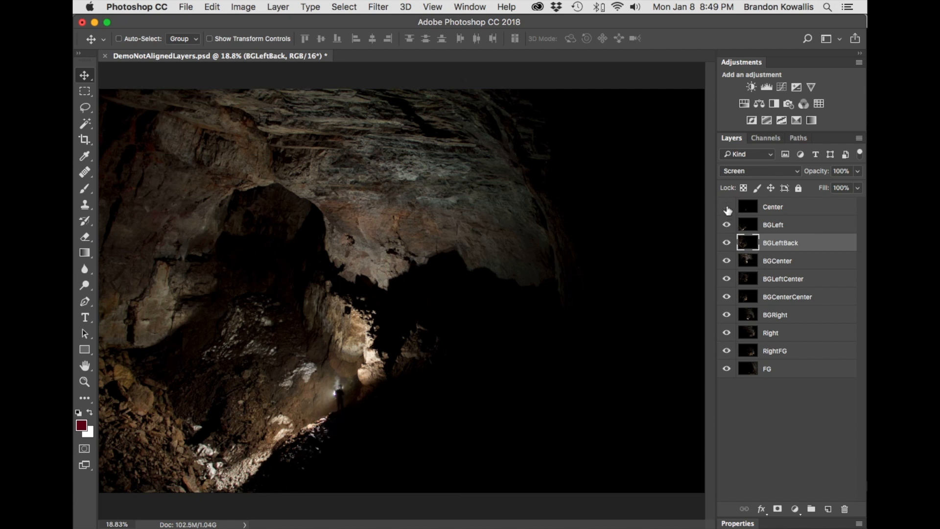
left_click(727, 208)
left_click(727, 207)
left_click(727, 207)
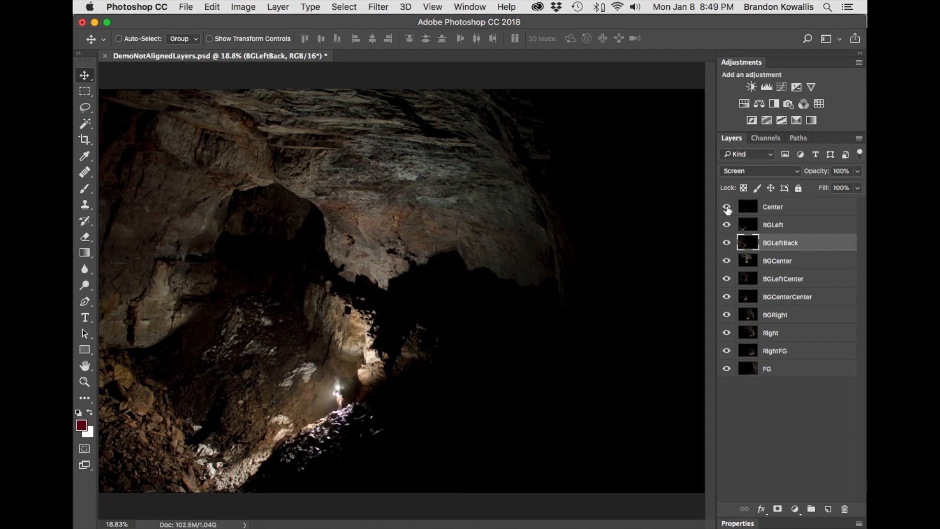
left_click(727, 207)
left_click(727, 208)
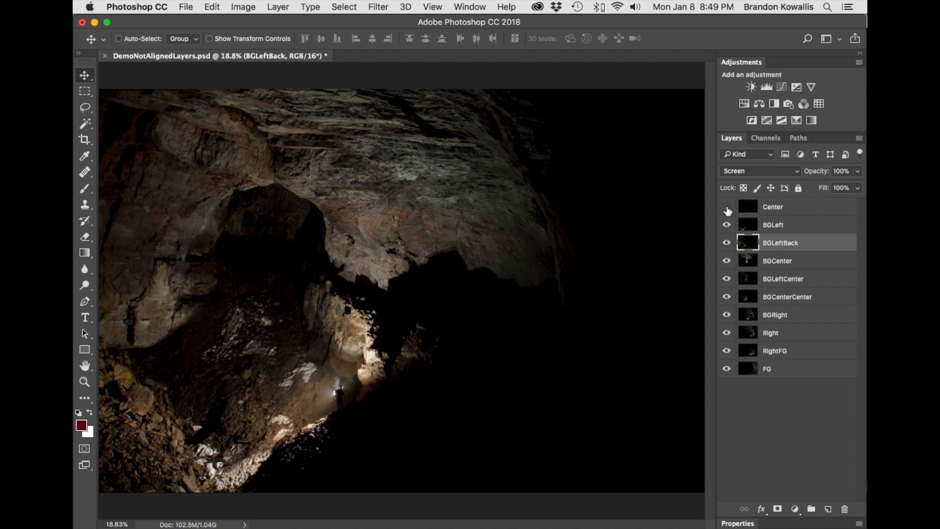
left_click(727, 207)
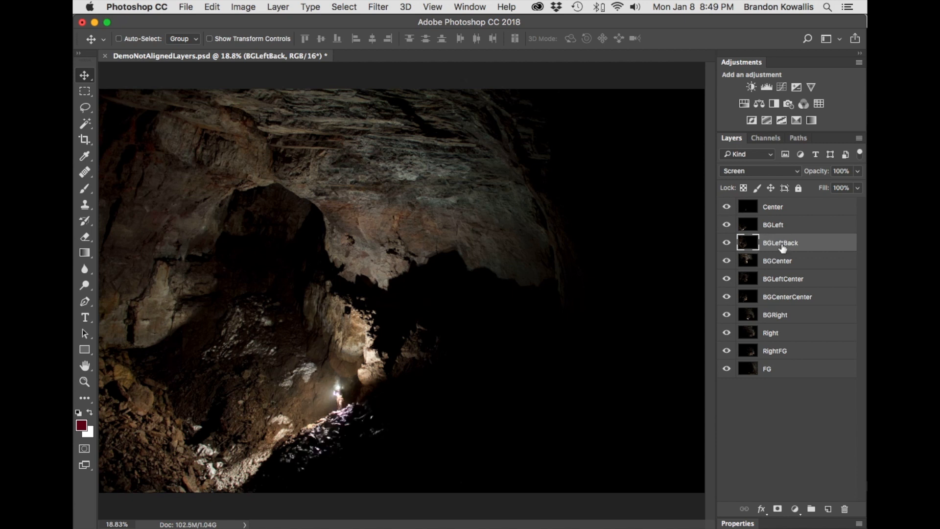
- Set BGCenter and the five layers from BGLeftCenter down to RightFG to the Lighten blend mode
left_click(786, 262)
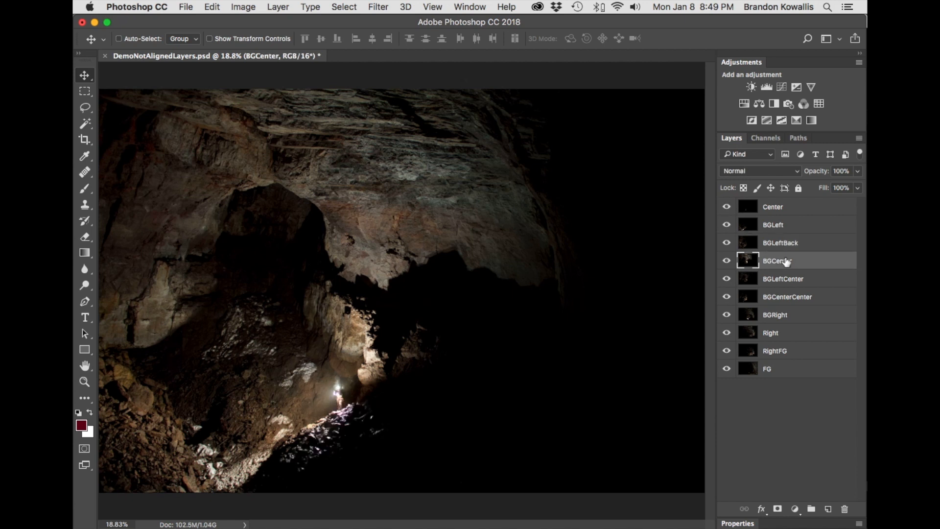
left_click(796, 172)
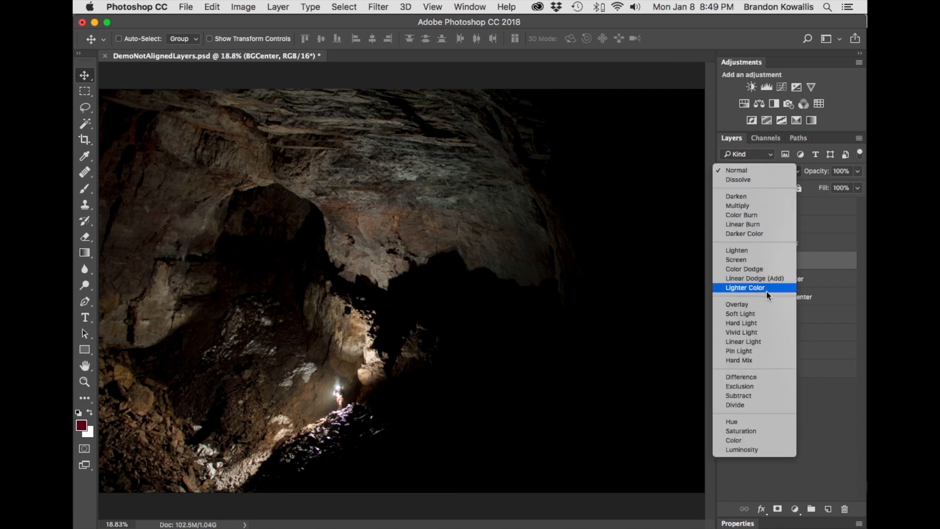
left_click(757, 252)
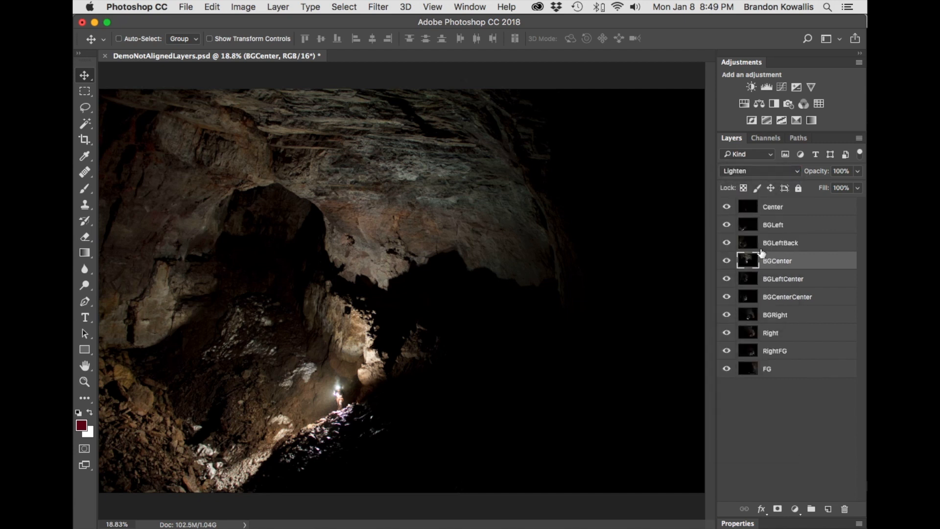
left_click(808, 280)
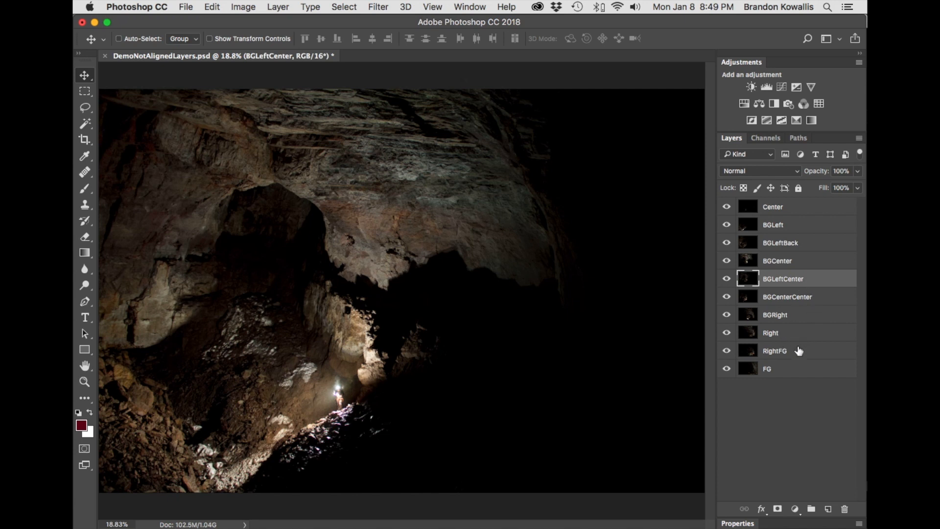
left_click(798, 351, "shift")
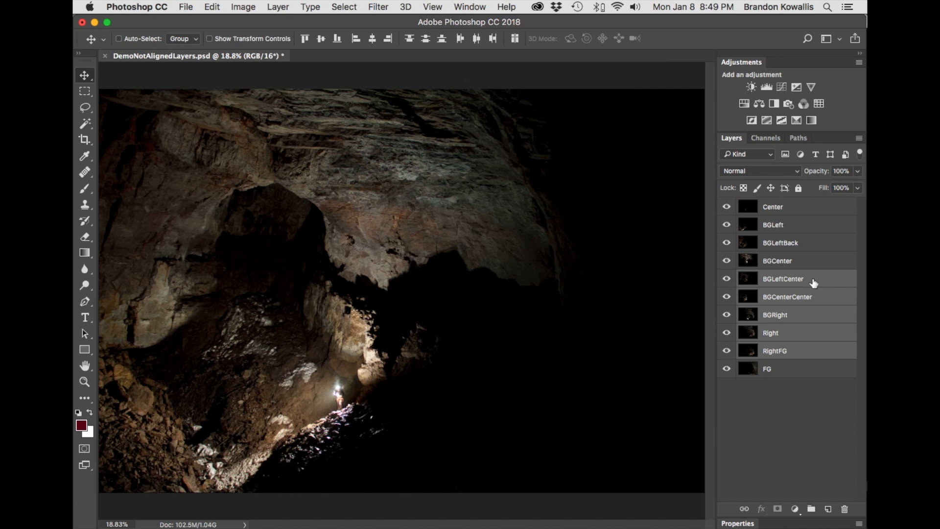
left_click(795, 172)
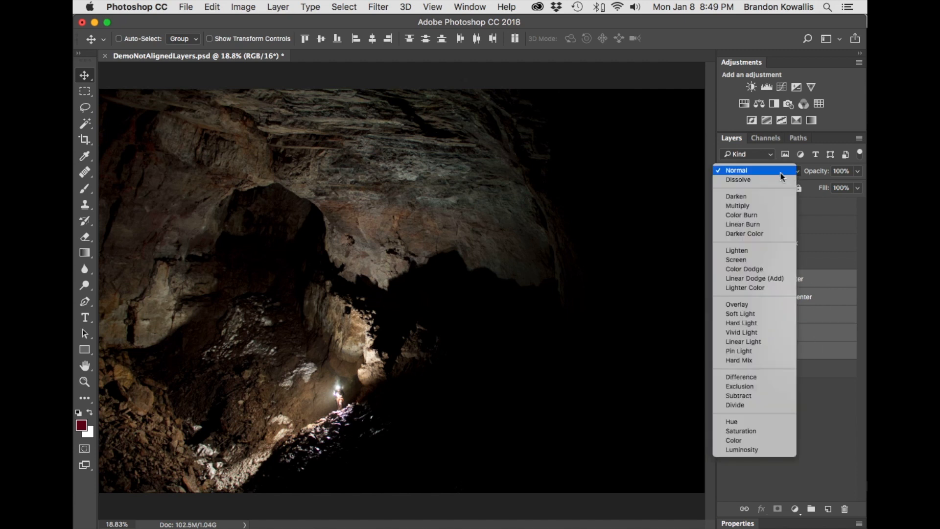
left_click(744, 252)
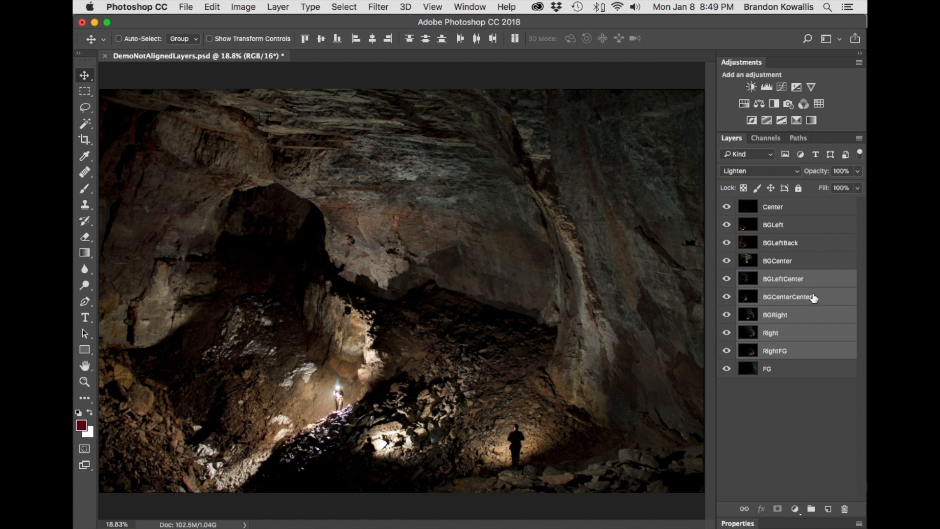
left_click(814, 297)
left_click(810, 318)
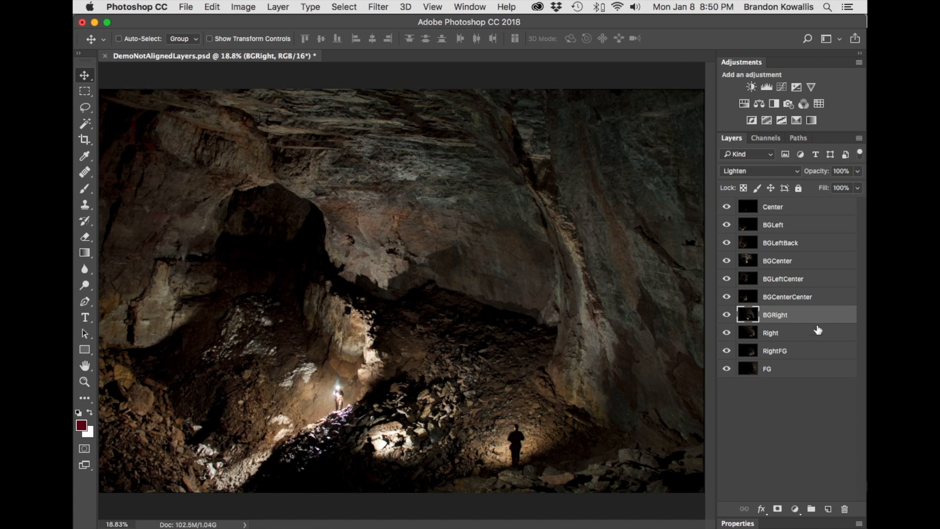
- Switch to Lightroom to view several of the original cave exposures individually, and return to Photoshop
key("super+Tab")
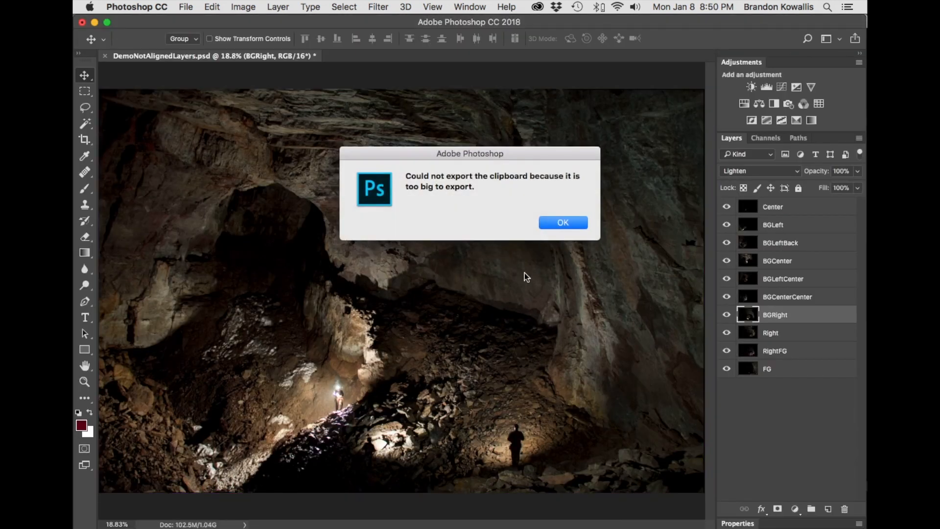
left_click(562, 224)
key("super+Tab")
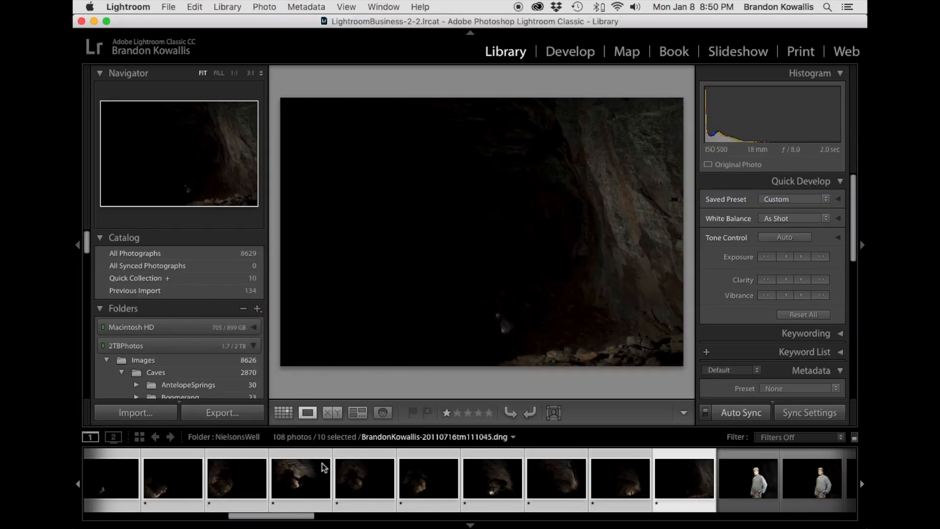
left_click(310, 486)
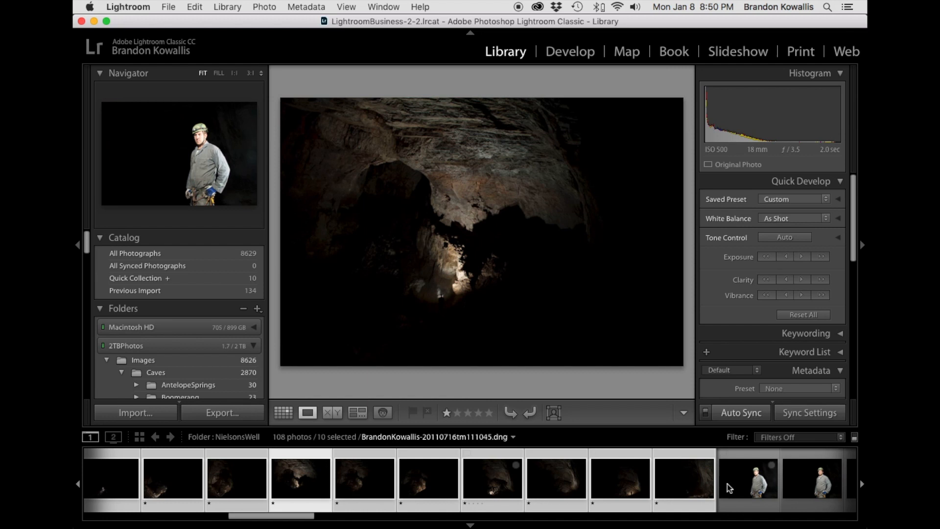
left_click(604, 486)
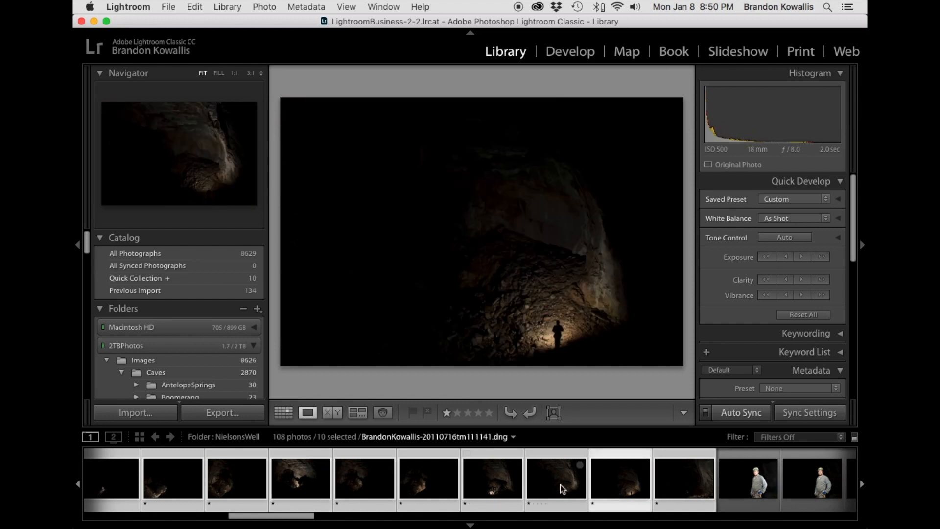
left_click(495, 484)
key("super+Tab")
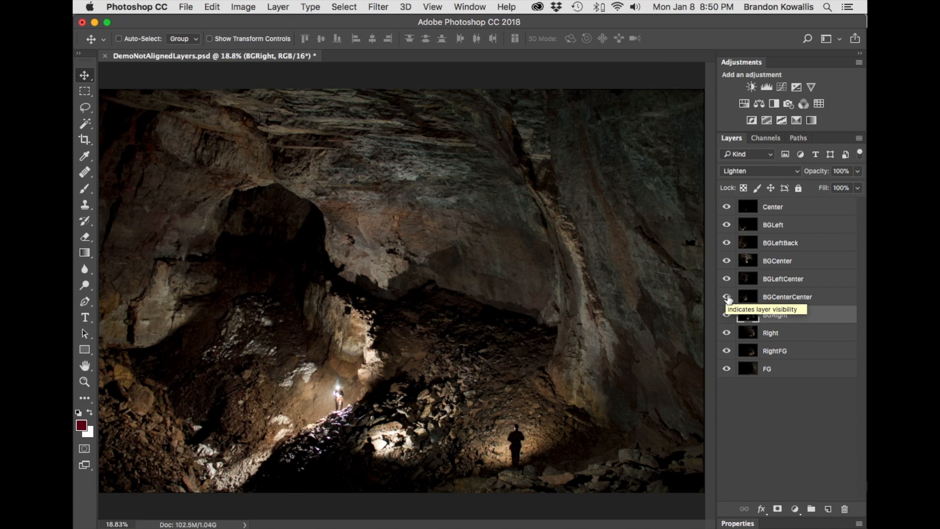
- Compare the image with BGCenterCenter, Right and Center hidden and shown, leaving all three layers visible
left_click(727, 296)
left_click(727, 296)
left_click(727, 297)
left_click(727, 297)
left_click(727, 297)
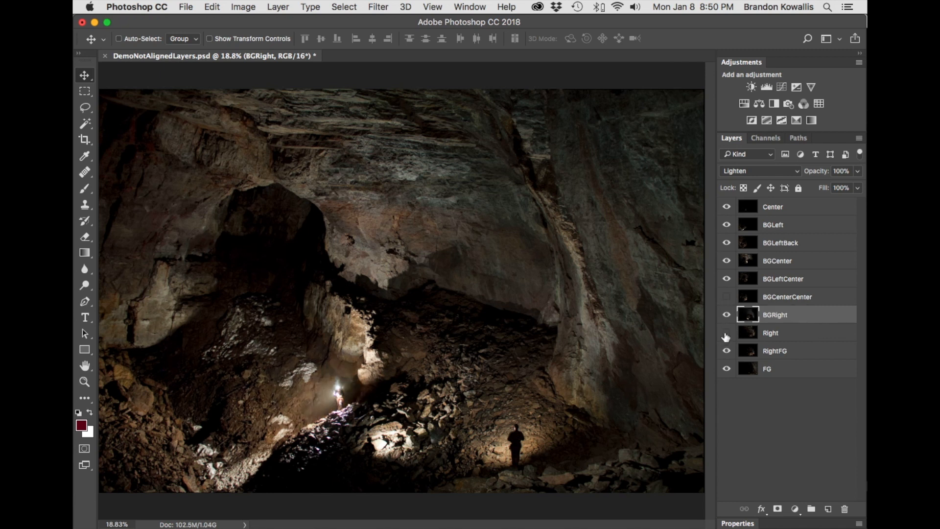
left_click(726, 336)
left_click(726, 336)
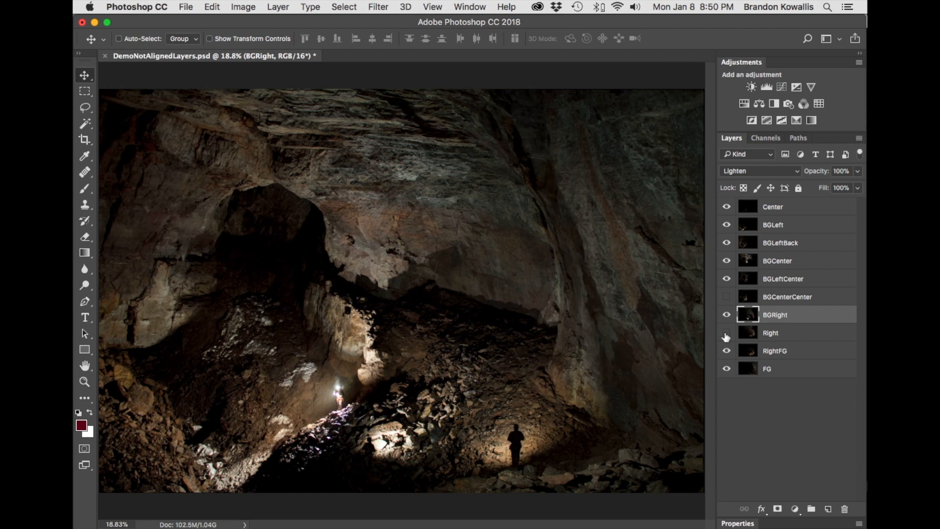
left_click(726, 336)
left_click(726, 297)
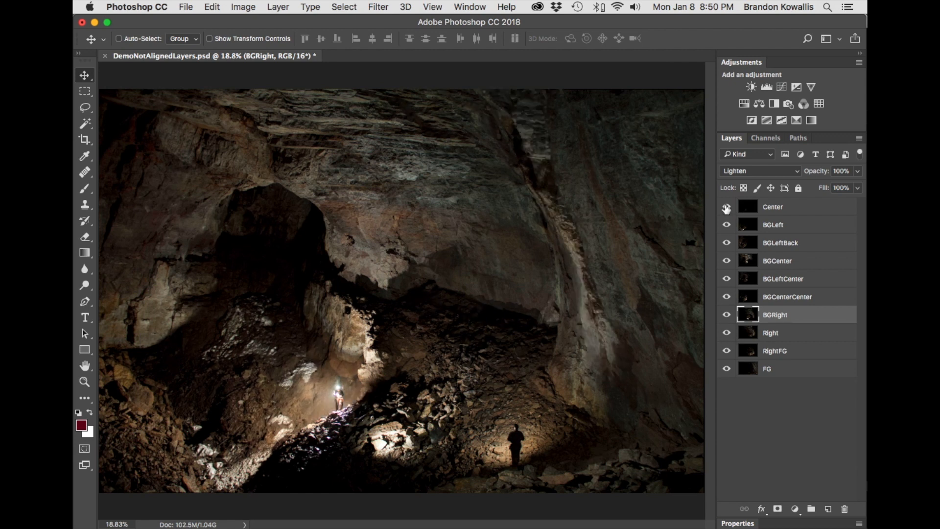
left_click(727, 208)
left_click(726, 208)
- Select Center and check its opacity control, leaving the opacity at 100%
left_click(783, 206)
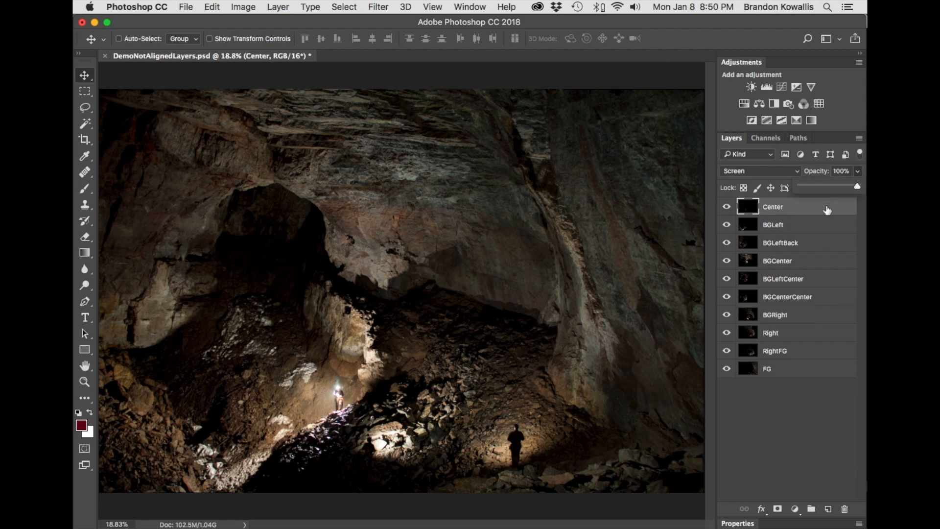
left_click(857, 170)
mouse_move(855, 186)
left_mouse_down()
mouse_move(828, 190)
mouse_move(859, 195)
left_mouse_up()
left_click(817, 211)
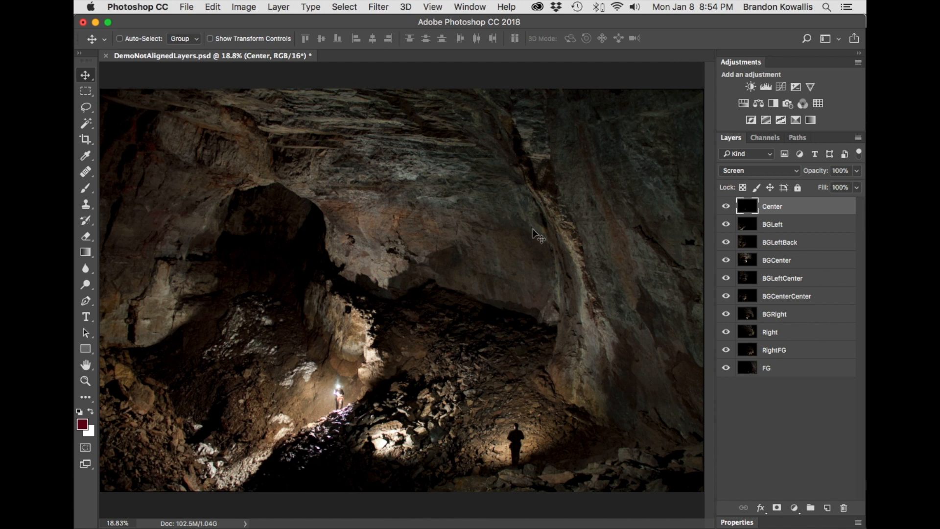
- Examine the lit caver and surrounding rocks up close, and fit the whole image back in view
key("super+space")
left_click(337, 394, "super")
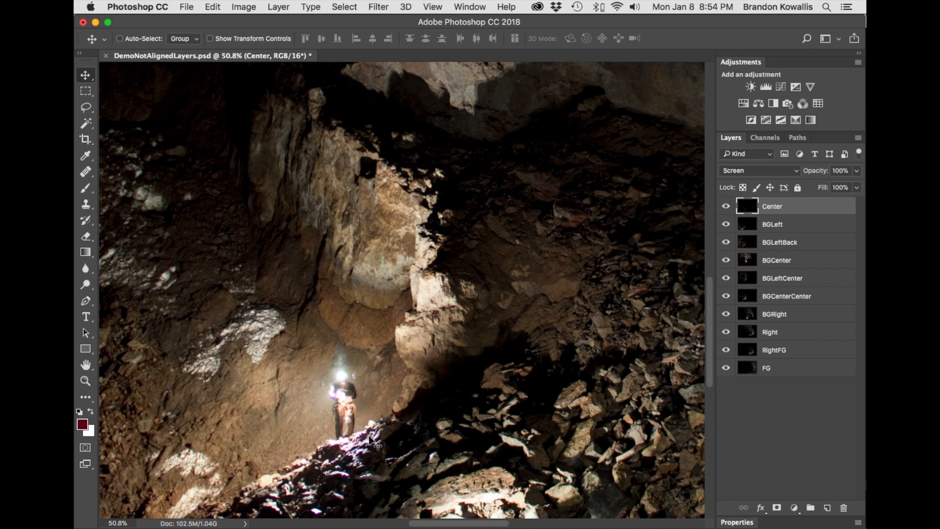
left_click_drag(370, 437, 341, 366)
key("super+0")
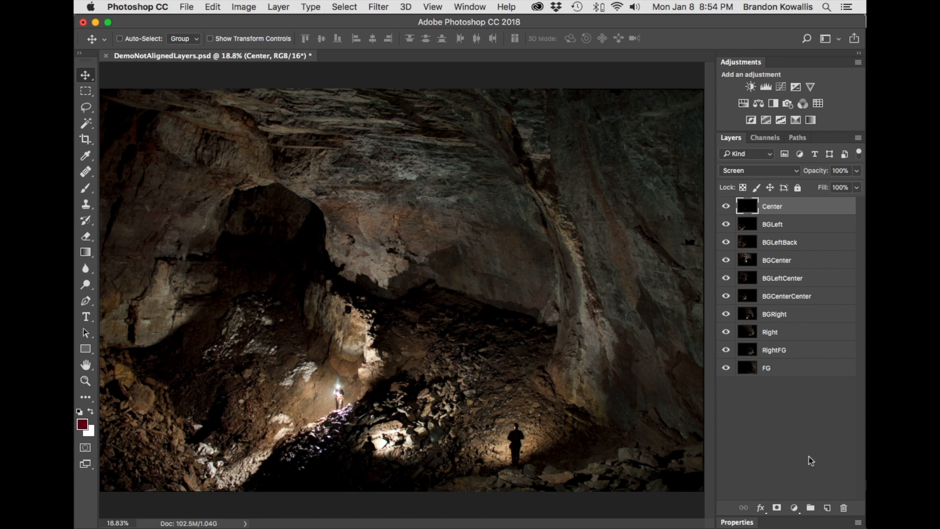
- Add a new layer above Center and fill it with the dark red foreground color at 100% opacity
left_click(827, 509)
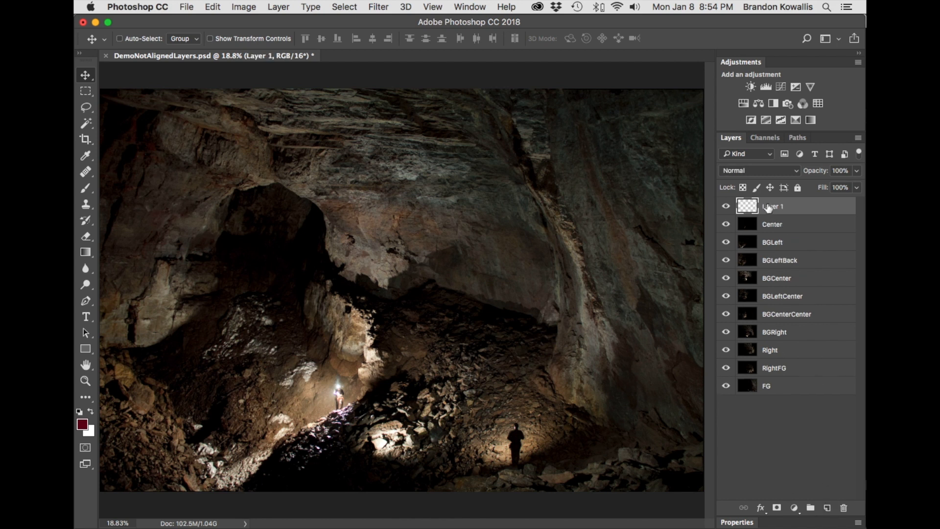
left_click(84, 427)
left_click(594, 209)
left_click(213, 7)
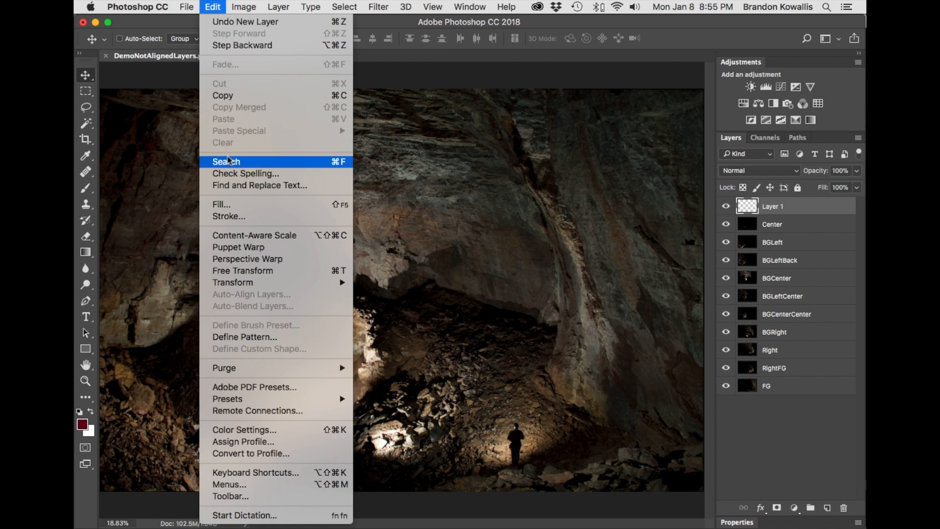
left_click(228, 208)
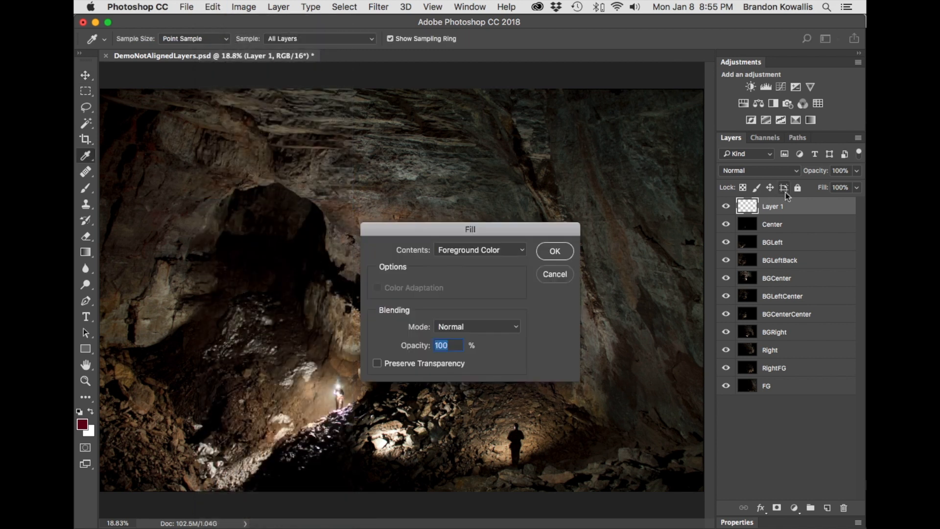
left_click(554, 251)
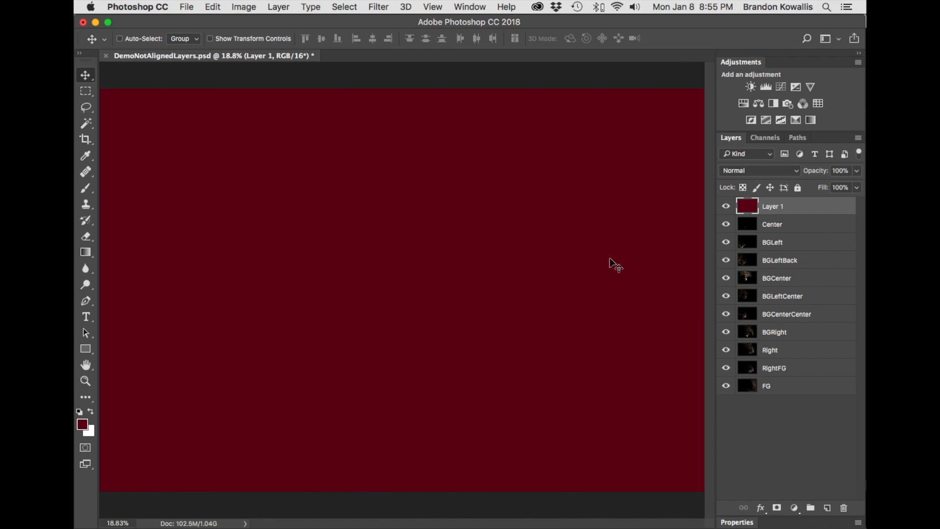
- Compare the image with the dark red layer hidden and shown, leaving that layer visible
left_click(725, 208)
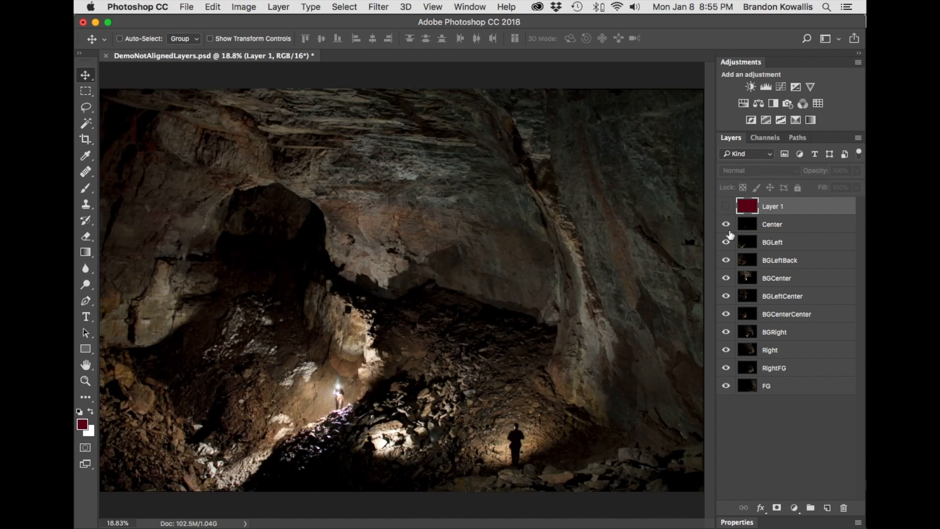
left_click(726, 207)
left_click(726, 207)
left_click(726, 207)
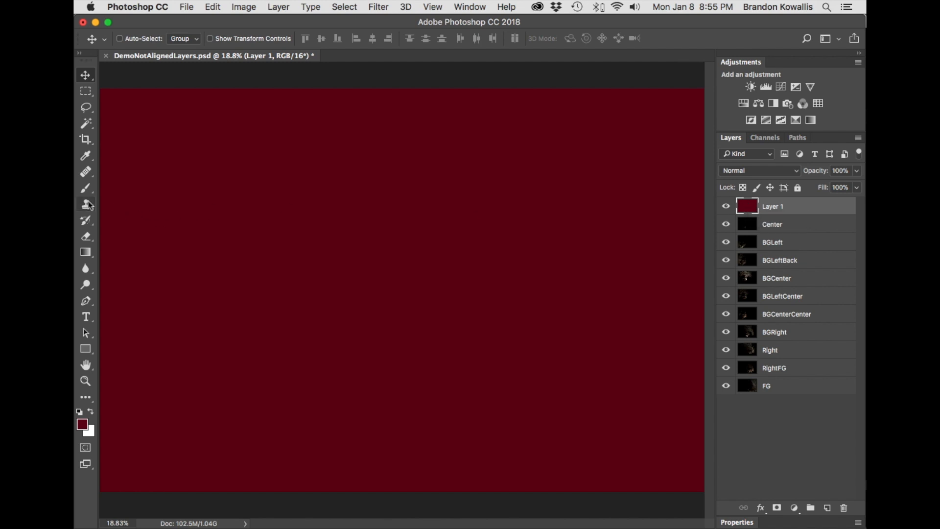
- Erase part of the dark red layer over the cave's central wall with a soft 700 px Eraser, and undo the erasure
left_click_drag(87, 237, 117, 233)
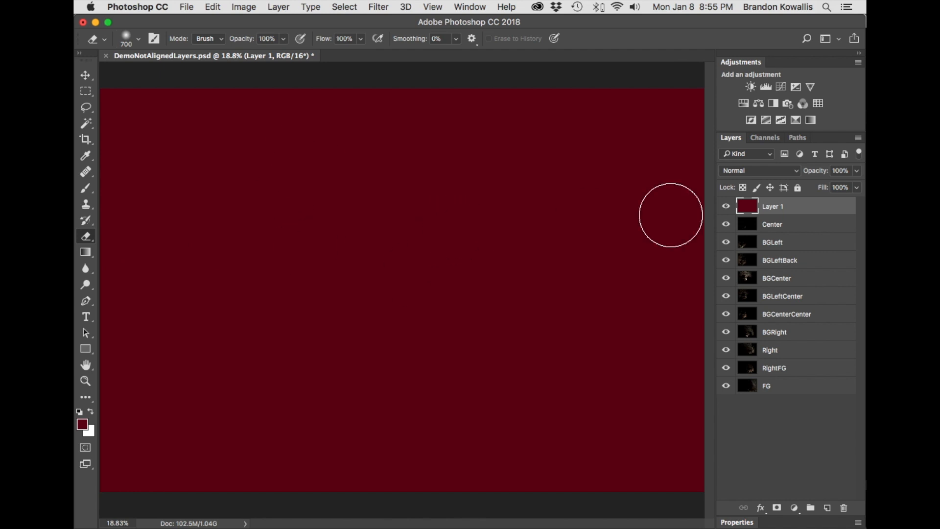
mouse_move(448, 186)
left_mouse_down()
mouse_move(397, 196)
mouse_move(383, 257)
mouse_move(330, 241)
mouse_move(301, 210)
left_mouse_up()
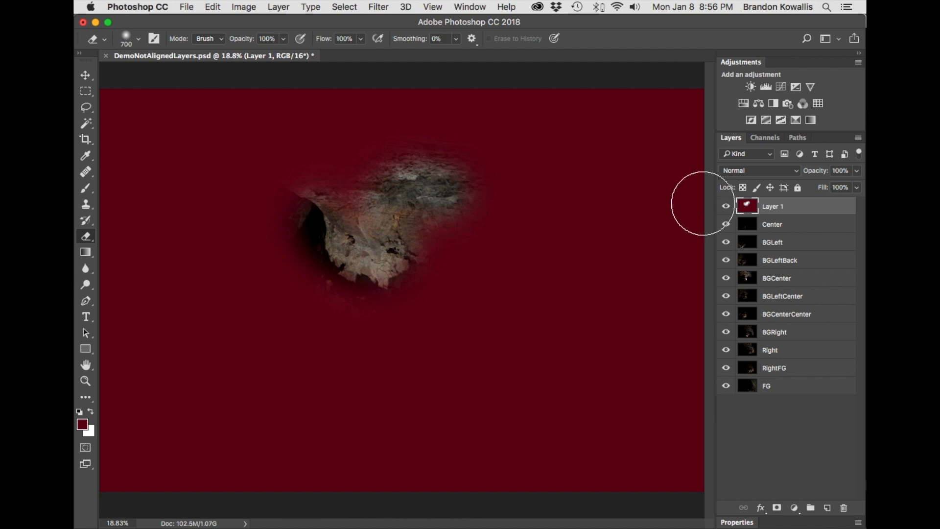
key("super+z")
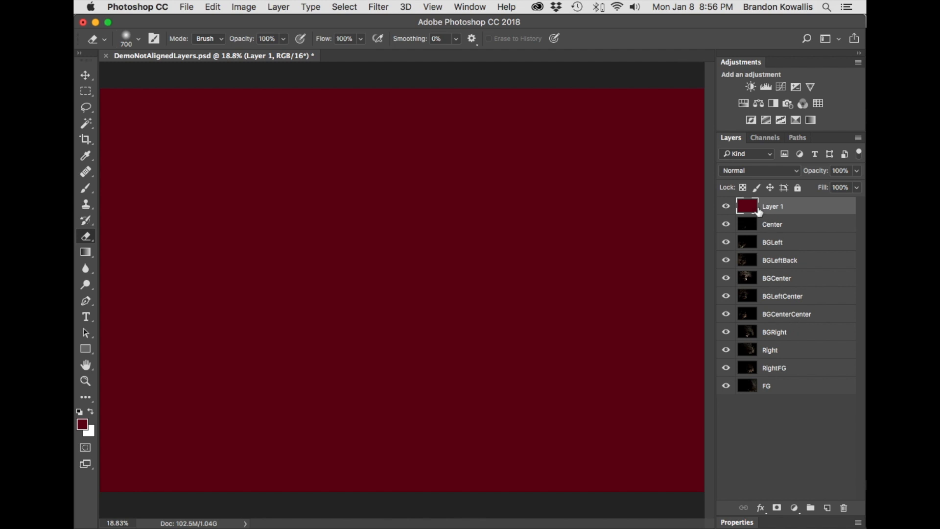
- Add a layer mask to the dark red layer and paint black on it with a soft 1100 px brush to reveal the cave's center
left_click(777, 508)
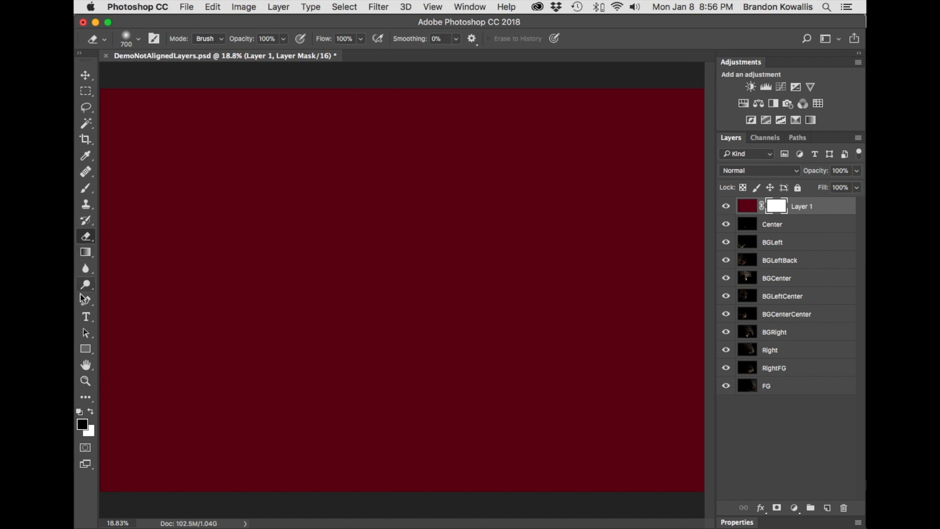
left_click(84, 188)
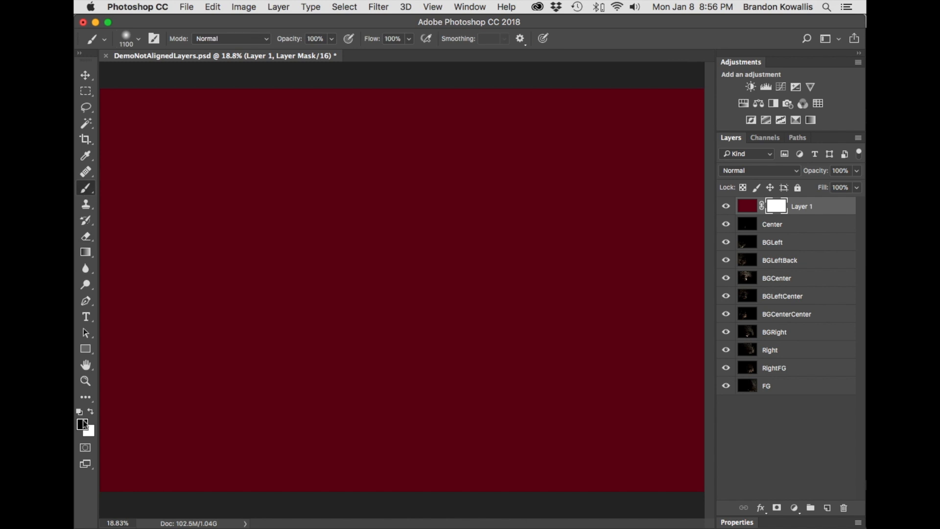
mouse_move(388, 272)
left_mouse_down()
mouse_move(420, 231)
mouse_move(442, 223)
mouse_move(417, 273)
mouse_move(338, 300)
mouse_move(344, 327)
mouse_move(401, 287)
mouse_move(419, 298)
left_mouse_up()
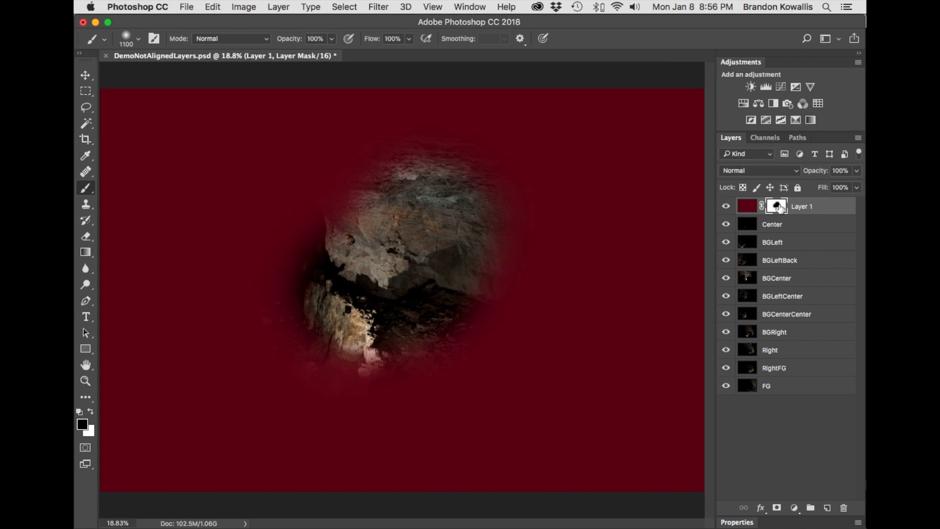
- Paint white over the black area of the dark red layer's mask to cover the cave again
left_click(91, 411)
mouse_move(321, 216)
left_mouse_down()
mouse_move(363, 182)
mouse_move(439, 177)
mouse_move(487, 199)
mouse_move(519, 233)
left_mouse_up()
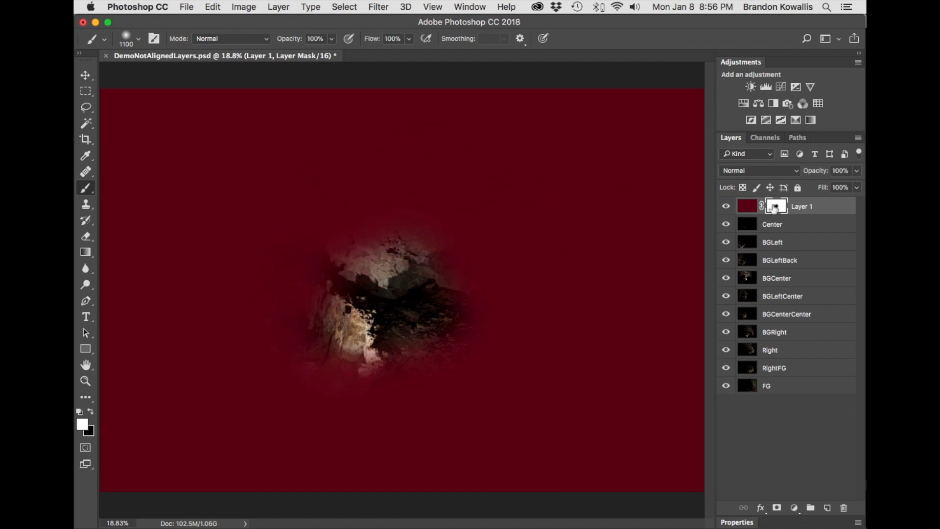
mouse_move(370, 294)
left_mouse_down()
mouse_move(384, 340)
mouse_move(521, 333)
left_mouse_up()
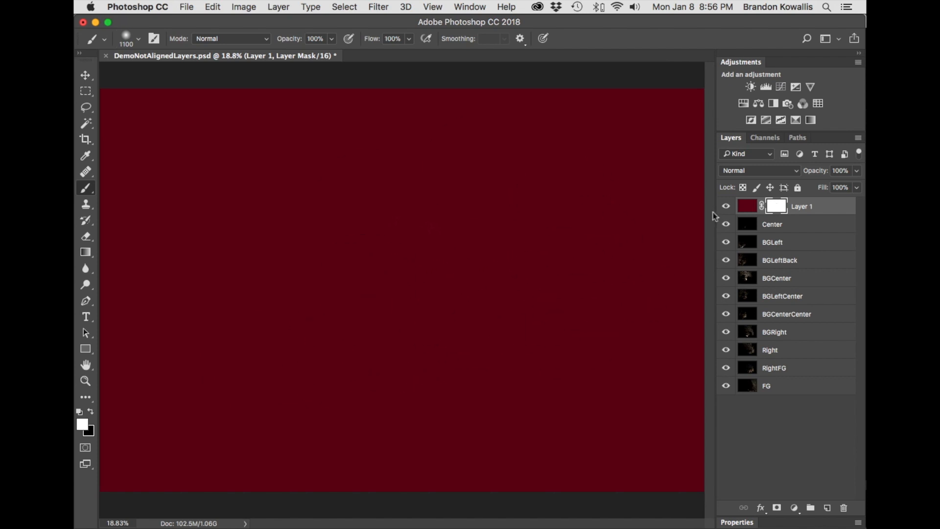
- Alternate between the dark red layer's image and mask targets, and delete the layer
left_click(748, 208)
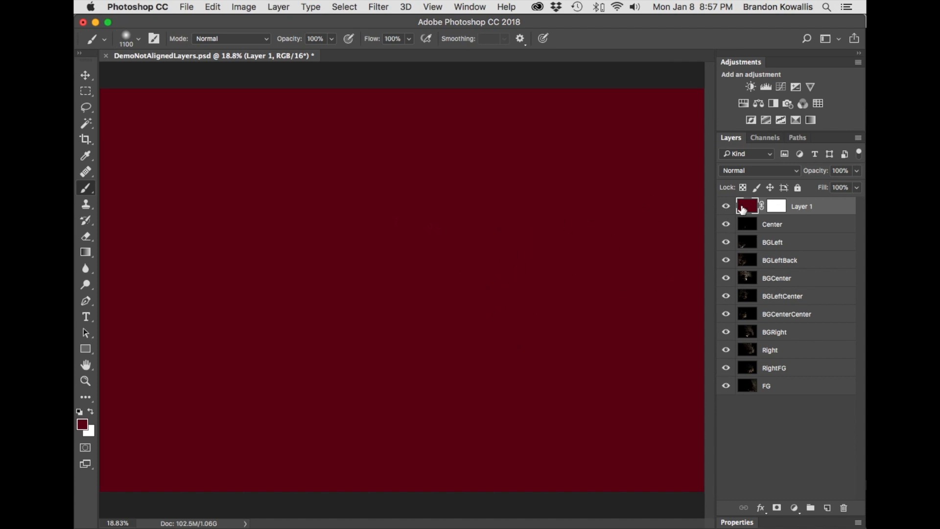
left_click(776, 207)
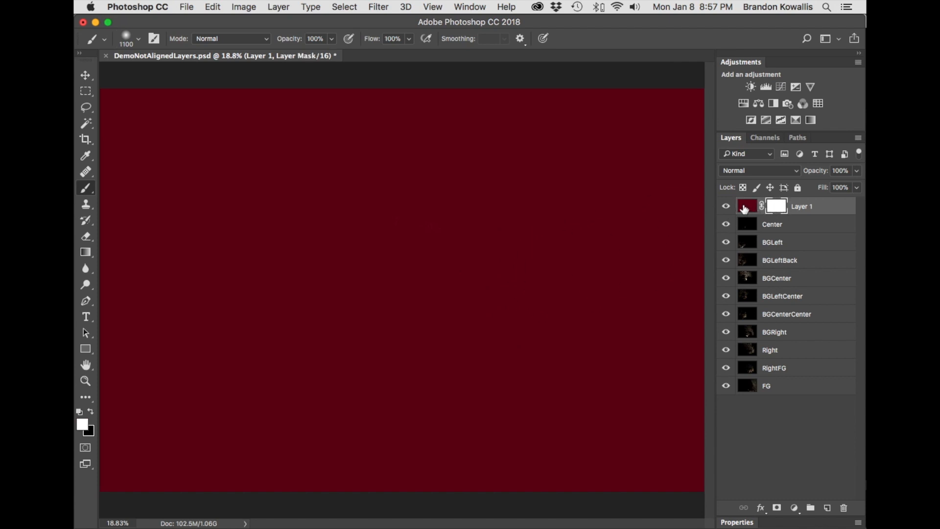
left_click(744, 209)
left_click_drag(747, 207, 843, 507)
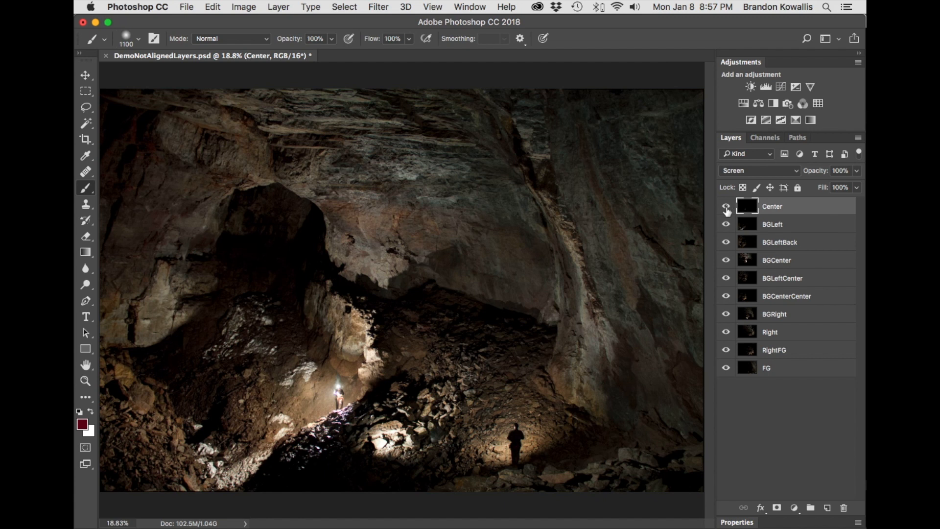
- Hide every layer above FG and preview them individually from RightFG up to BGLeftCenter, leaving only BGLeftCenter and FG visible
left_click_drag(726, 210, 726, 347)
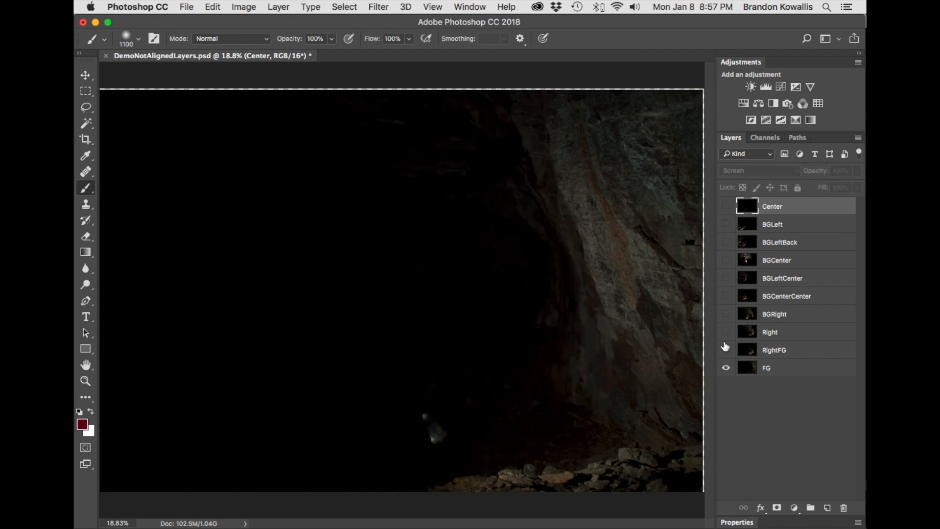
left_click(725, 350)
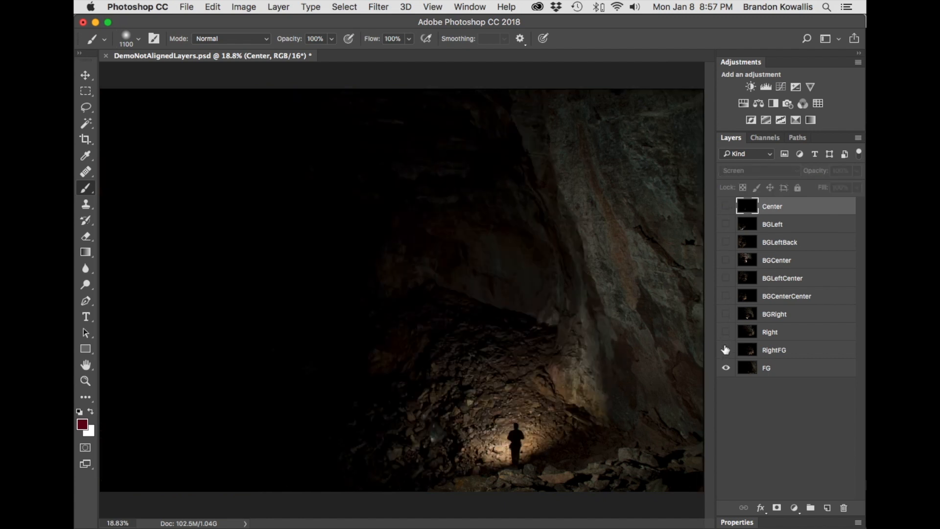
left_click(725, 349)
left_click(725, 333)
left_click(726, 333)
left_click(725, 314)
left_click(726, 314)
left_click(726, 296)
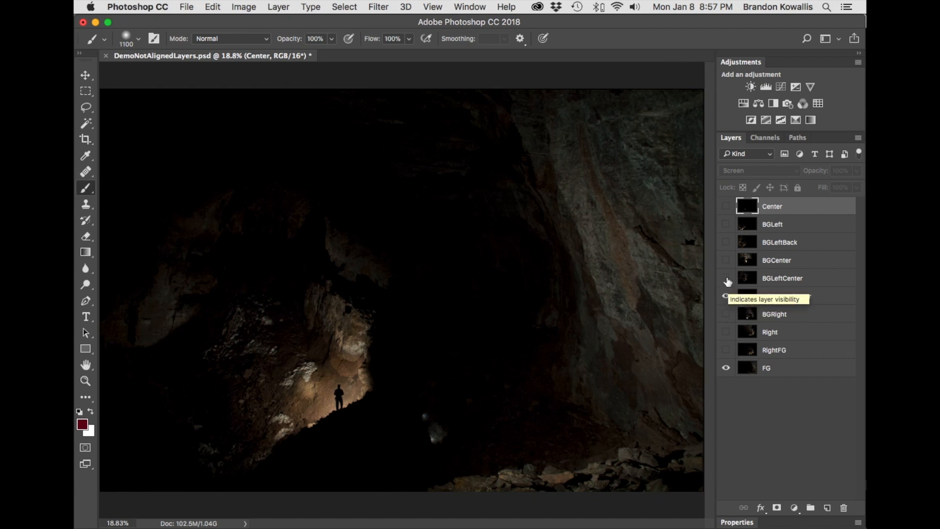
left_click(725, 296)
left_click(726, 278)
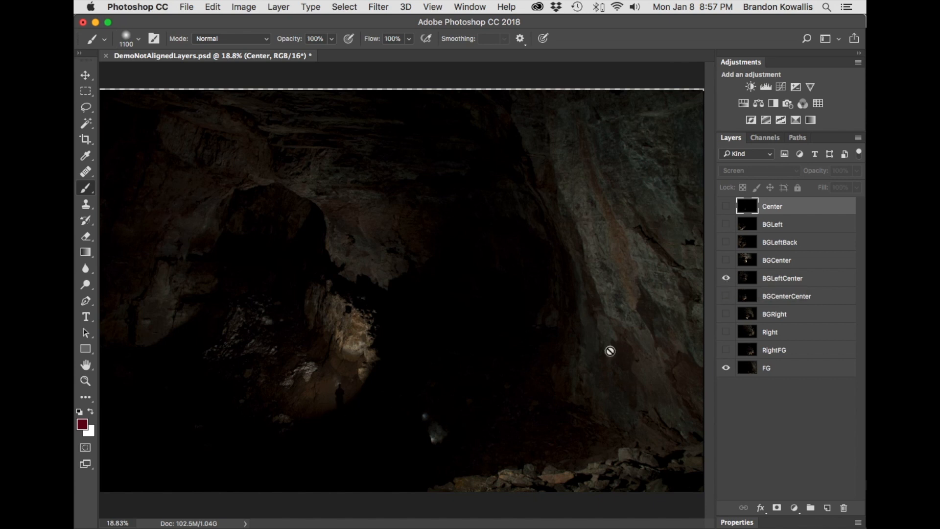
- Add a layer mask to BGLeftCenter and prepare the Brush tool with black as the foreground color
left_click(749, 277)
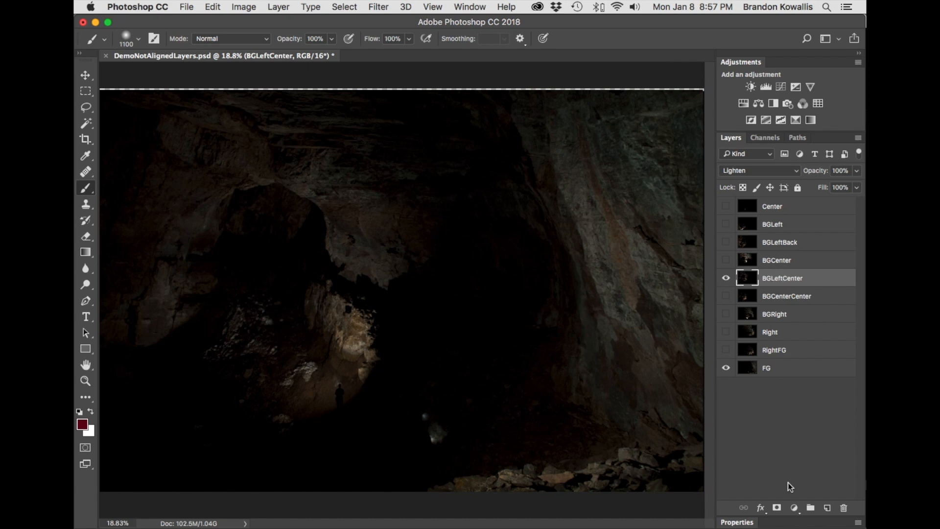
left_click(777, 507)
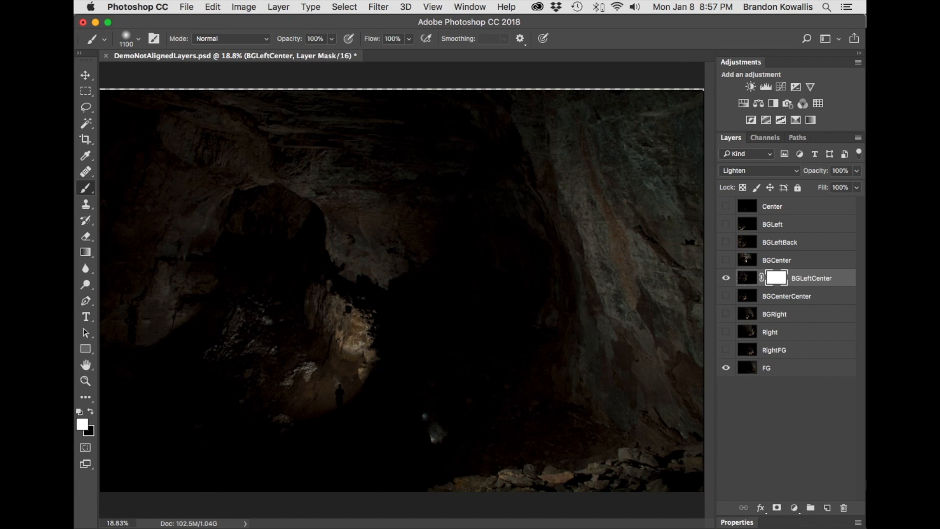
left_click(91, 412)
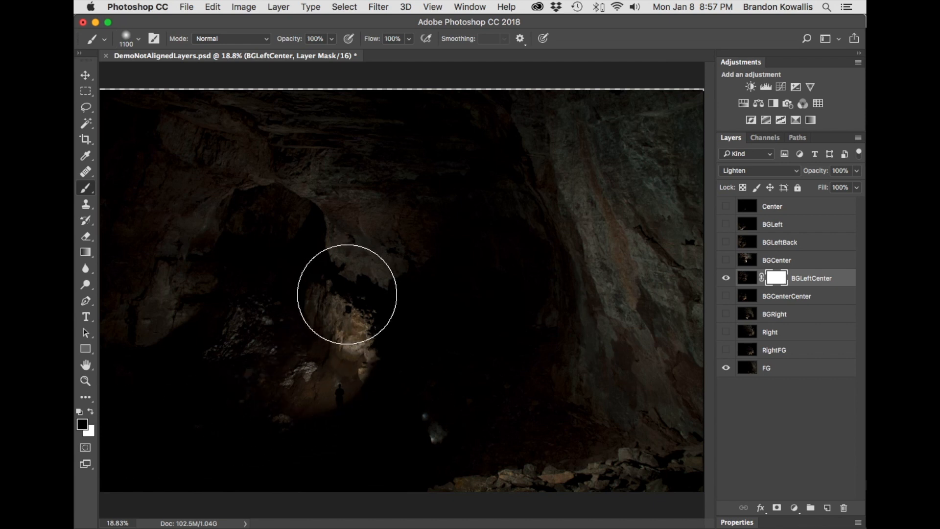
right_click(90, 189)
left_click(89, 189)
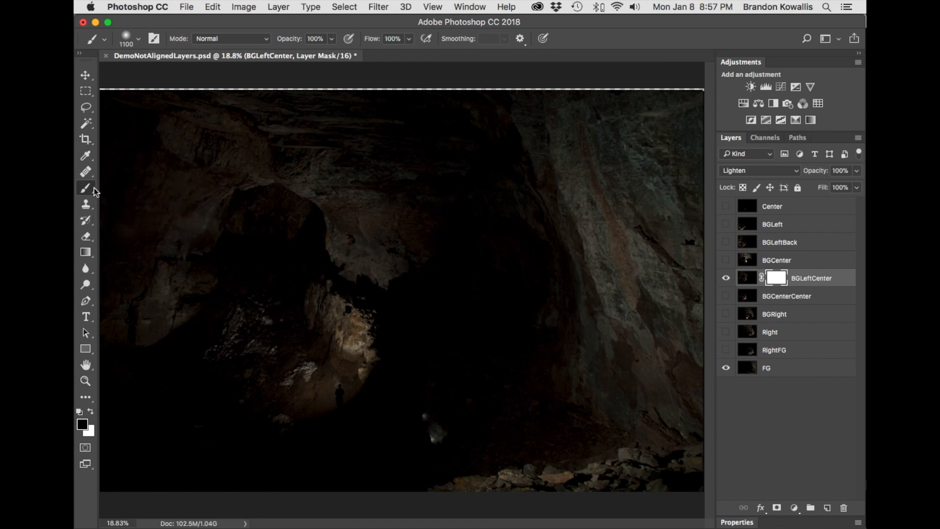
- Enlarge the brush tip to 1860 px in the brush settings
left_click(155, 39)
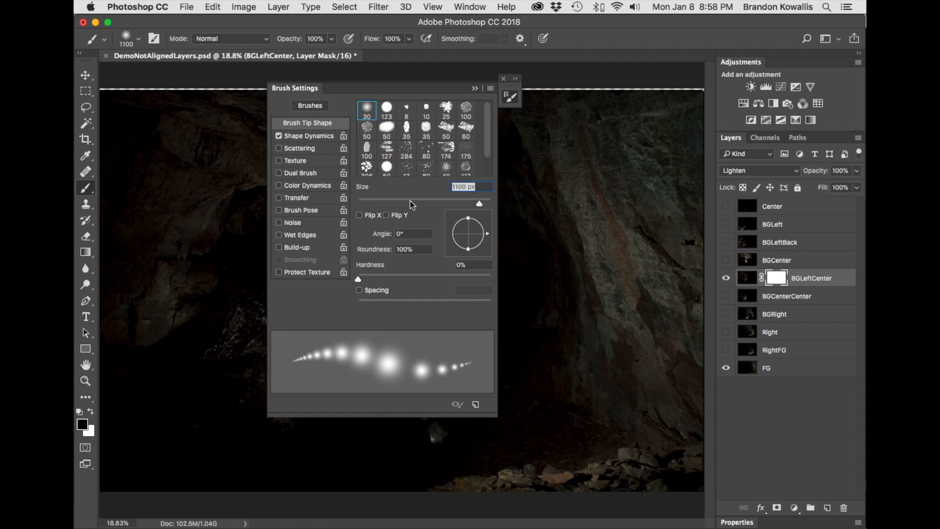
left_click_drag(479, 204, 482, 205)
left_click(504, 79)
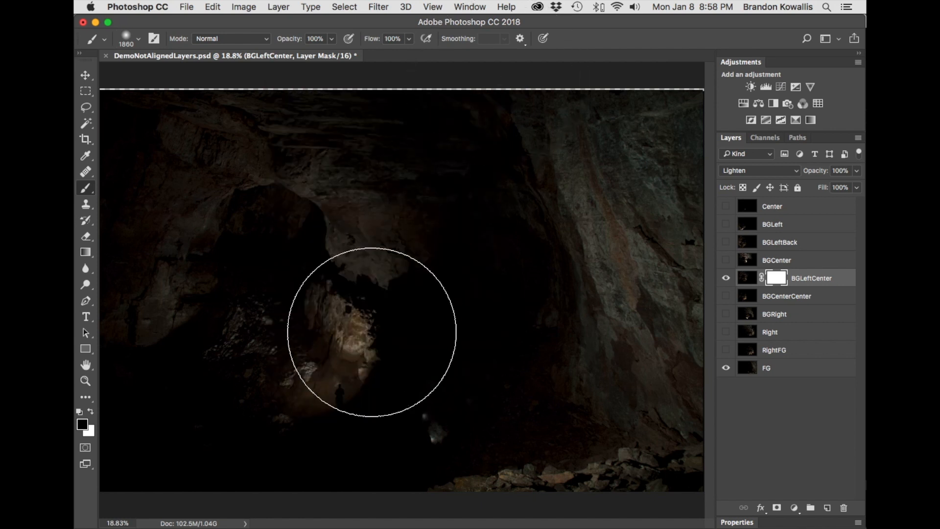
- Enlarge the mask brush to about 3200 px and reduce it to 900 px
key("bracketright")
key("bracketright")
key("bracketright")
key("bracketright")
key("bracketright")
key("bracketright")
key("bracketright")
key("bracketright")
key("bracketright")
key("bracketright")
key("bracketright")
key("bracketright")
key("bracketright")
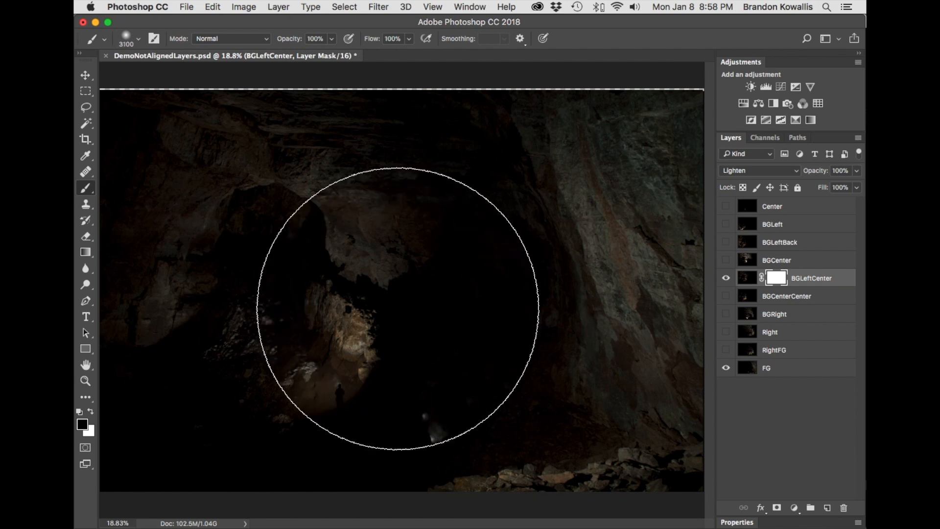
key("bracketleft")
key("bracketleft")
key("bracketleft")
key("bracketleft")
key("bracketleft")
key("bracketleft")
key("bracketleft")
key("bracketleft")
key("bracketleft")
key("bracketleft")
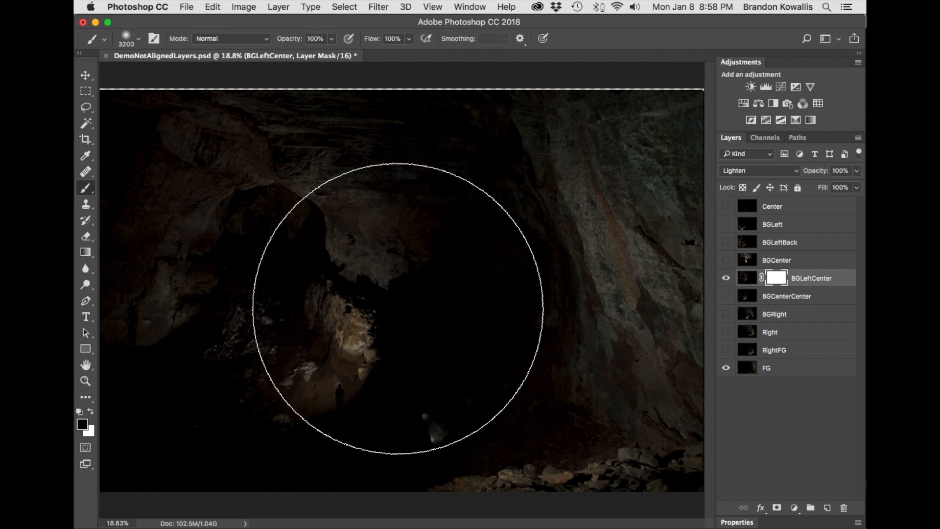
key("bracketleft")
key("bracketleft")
key("bracketleft")
key("bracketleft")
key("bracketleft")
key("bracketleft")
key("bracketleft")
key("bracketleft")
key("bracketleft")
key("bracketleft")
key("bracketleft")
key("bracketleft")
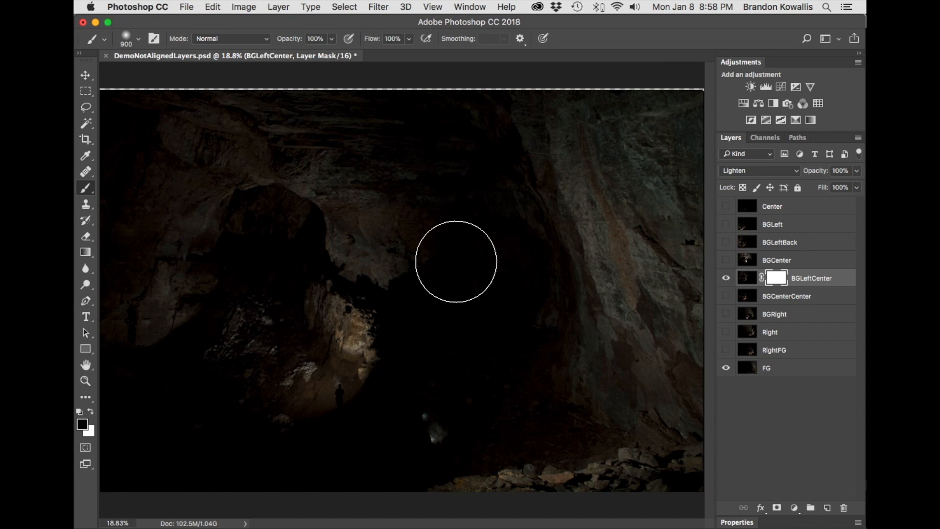
- Try harder and softer edges on the 900 px brush, ending with a harder edge
key("shift+bracketright")
key("shift+bracketright")
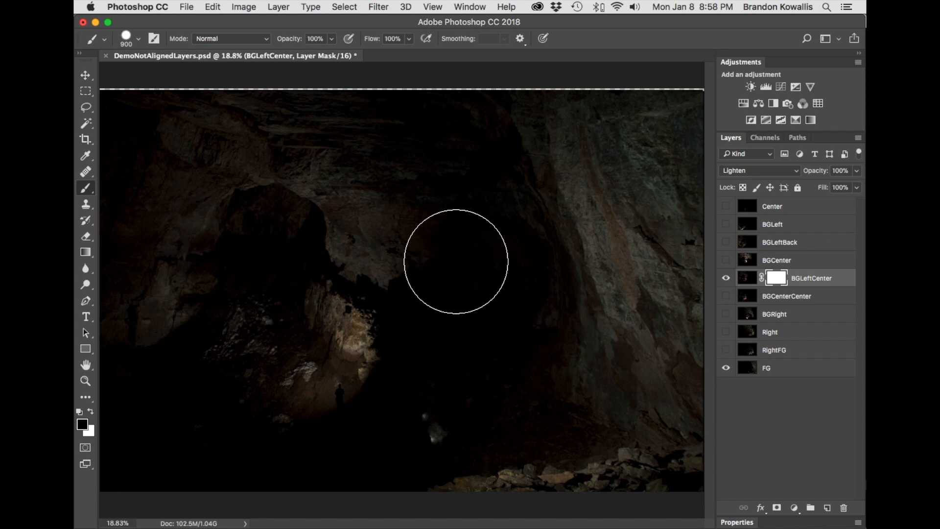
key("shift+bracketleft")
key("shift+bracketleft")
key("shift+bracketright")
key("shift+bracketright")
key("shift+bracketright")
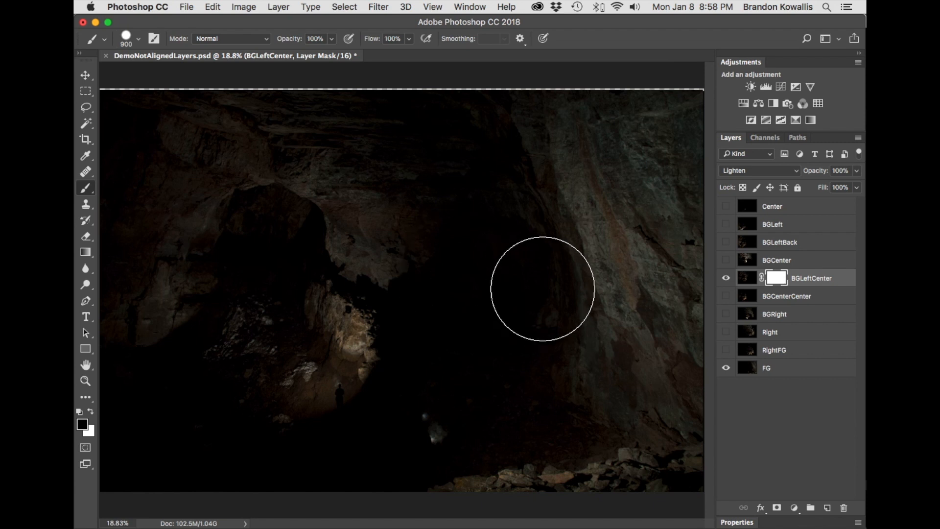
- Paint a hard-edged black stroke over the caver on BGLeftCenter's mask, undo it, and soften the brush edge
mouse_move(372, 384)
left_mouse_down()
mouse_move(415, 409)
mouse_move(384, 376)
mouse_move(361, 405)
mouse_move(378, 377)
mouse_move(367, 394)
left_mouse_up()
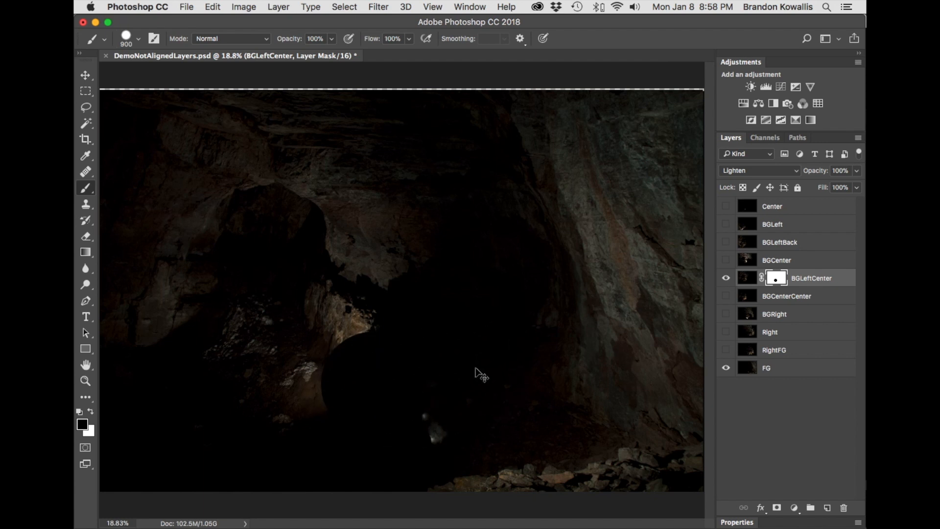
key("super+z")
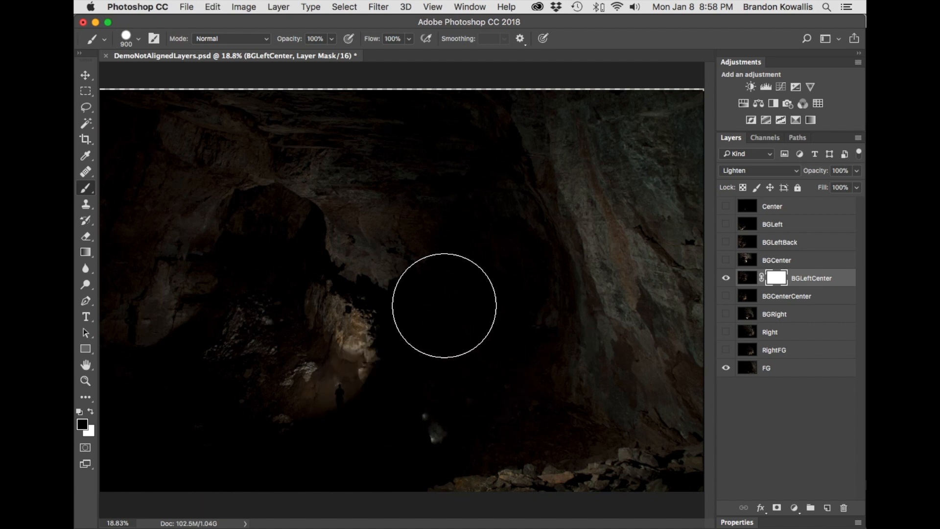
key("shift+bracketleft")
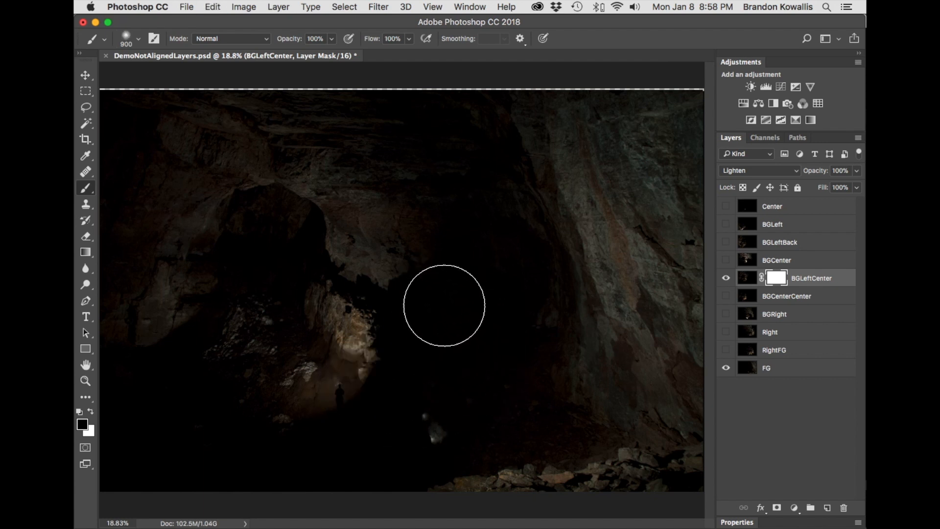
- Try a soft 900 px black stroke over the caver on BGLeftCenter's mask, undo it, and enlarge the brush to 1100 px
mouse_move(358, 406)
left_mouse_down()
mouse_move(370, 416)
mouse_move(344, 392)
left_mouse_up()
key("ctrl+z")
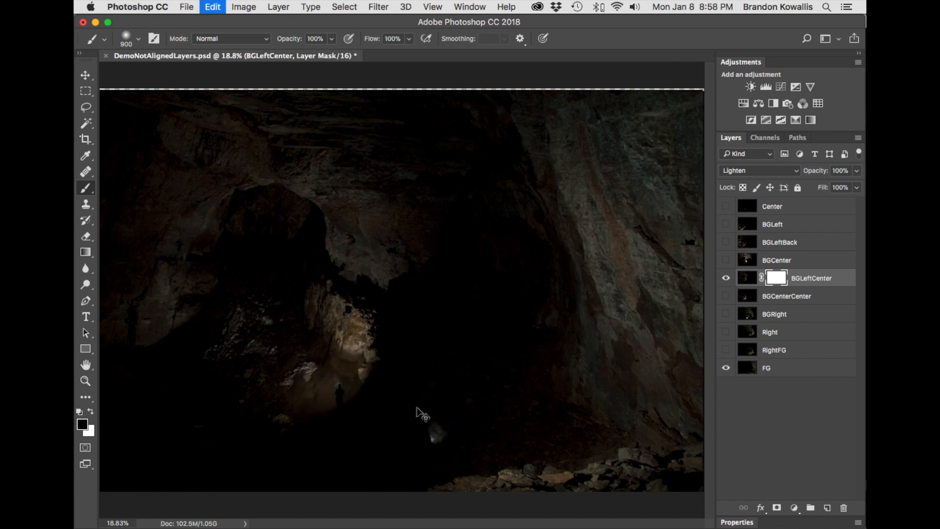
key("bracketright")
key("bracketright")
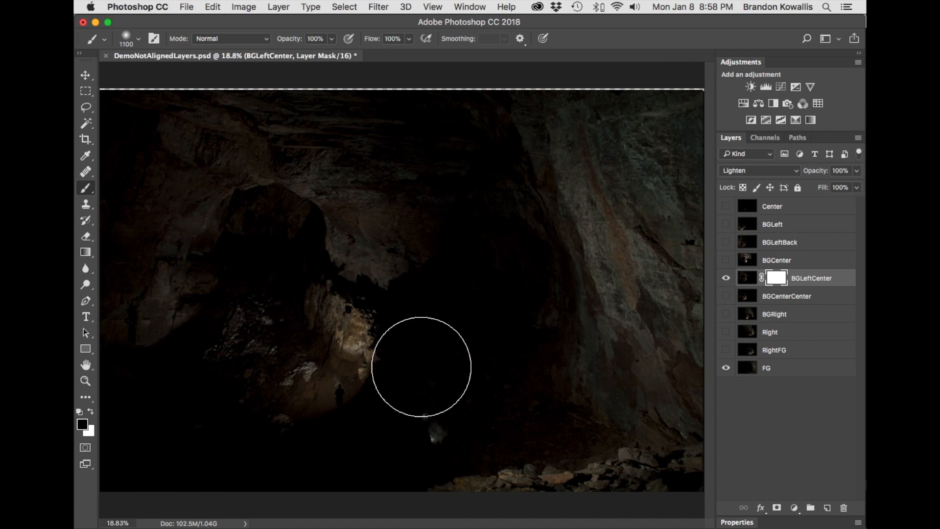
- Reduce the brush to 300 px, try a full-opacity black stroke over the caver on BGLeftCenter's mask, and undo it
key("bracketleft")
key("bracketleft")
key("bracketleft")
key("bracketleft")
key("bracketleft")
key("bracketleft")
key("bracketleft")
key("bracketleft")
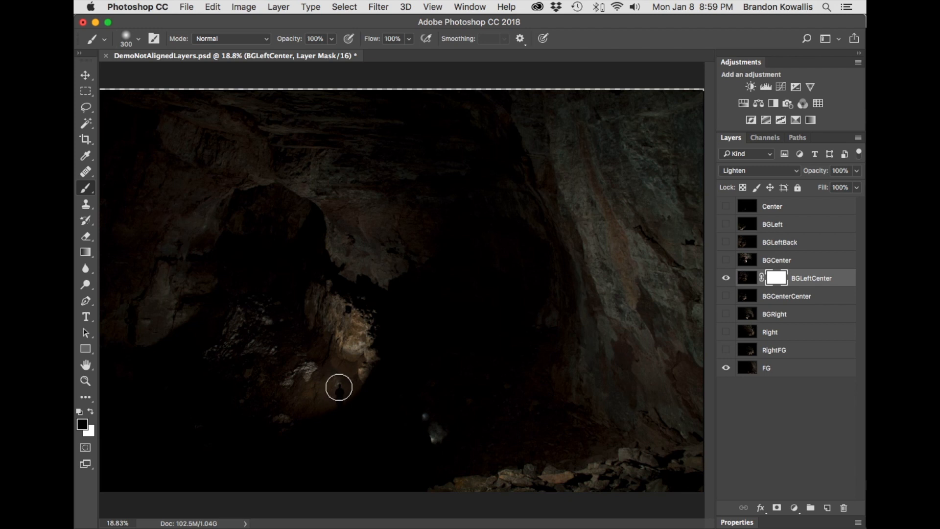
left_click_drag(342, 386, 340, 396)
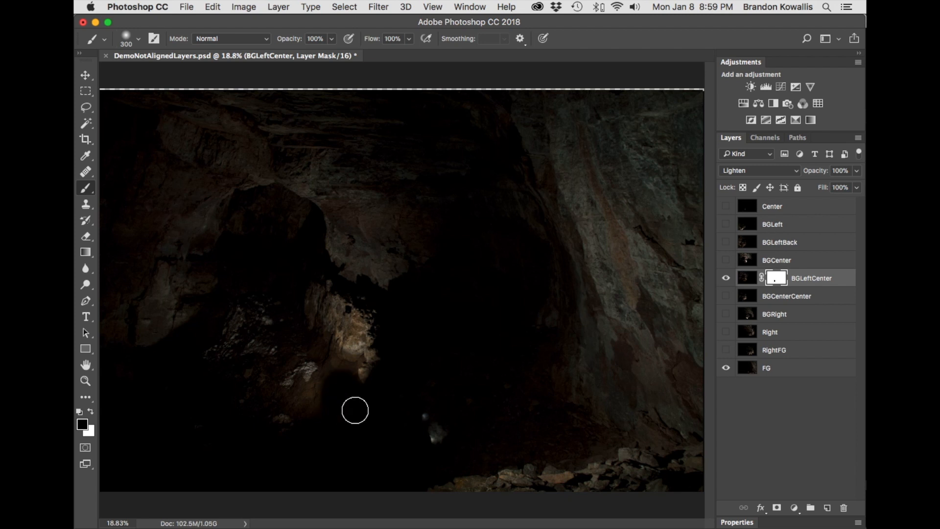
key("super+z")
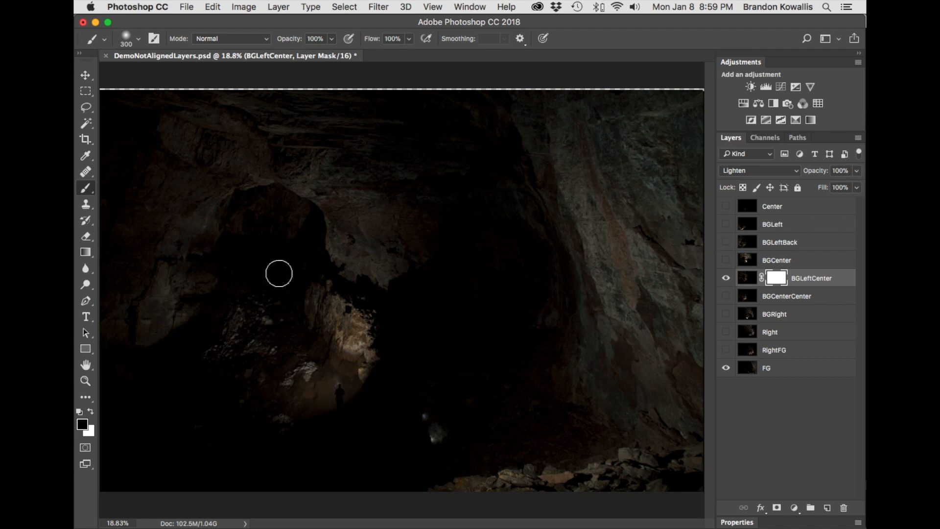
- Set the brush to 42% opacity and 67% flow, and paint the caver out on BGLeftCenter's mask in black
left_click(333, 39)
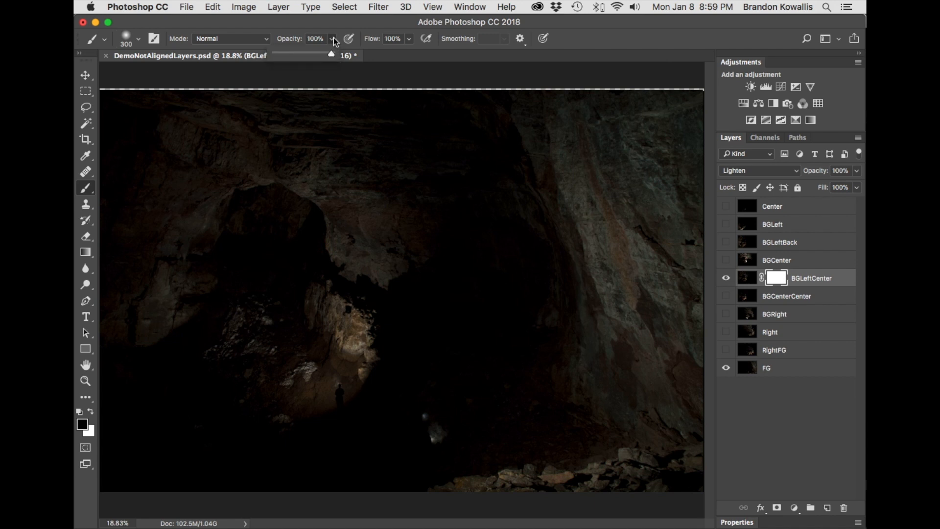
left_click_drag(332, 55, 300, 56)
left_click(409, 41)
left_click_drag(411, 54, 390, 55)
mouse_move(338, 394)
left_mouse_down()
mouse_move(354, 419)
mouse_move(342, 392)
mouse_move(352, 416)
mouse_move(327, 409)
mouse_move(340, 394)
left_mouse_up()
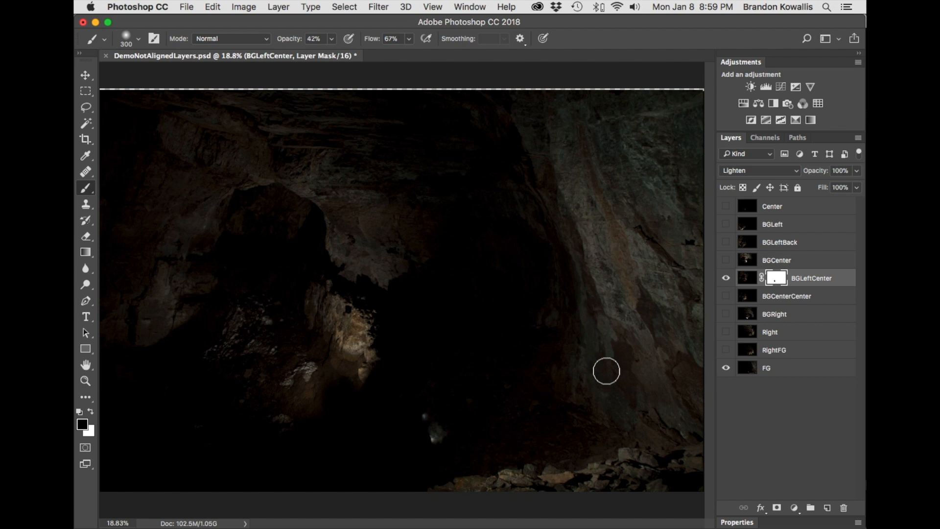
- Show BGCenter instead of BGLeftCenter, and paint the caver out in black on a new BGCenter layer mask
left_click(726, 278)
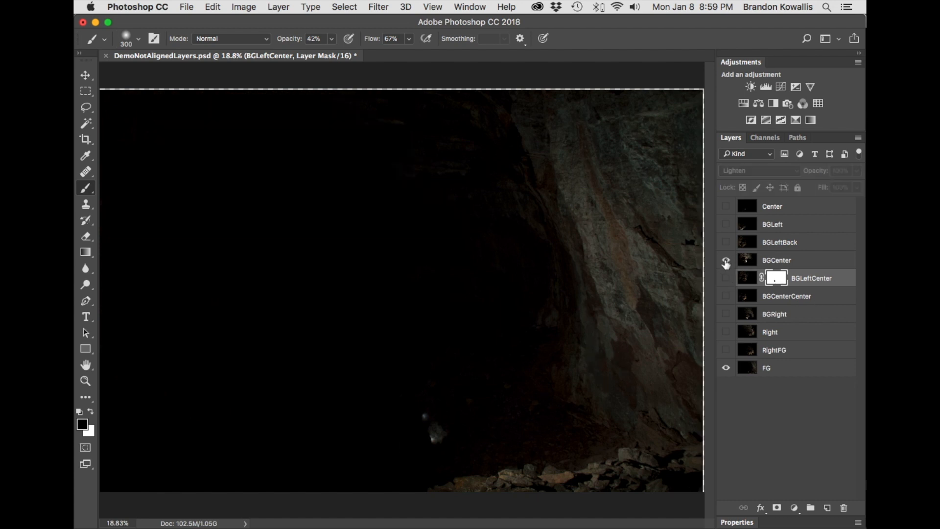
left_click(726, 260)
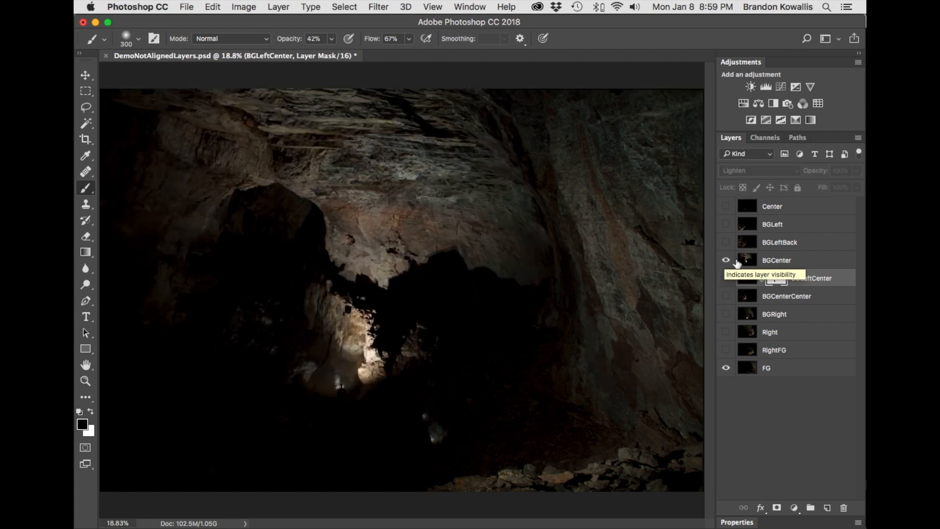
left_click(760, 261)
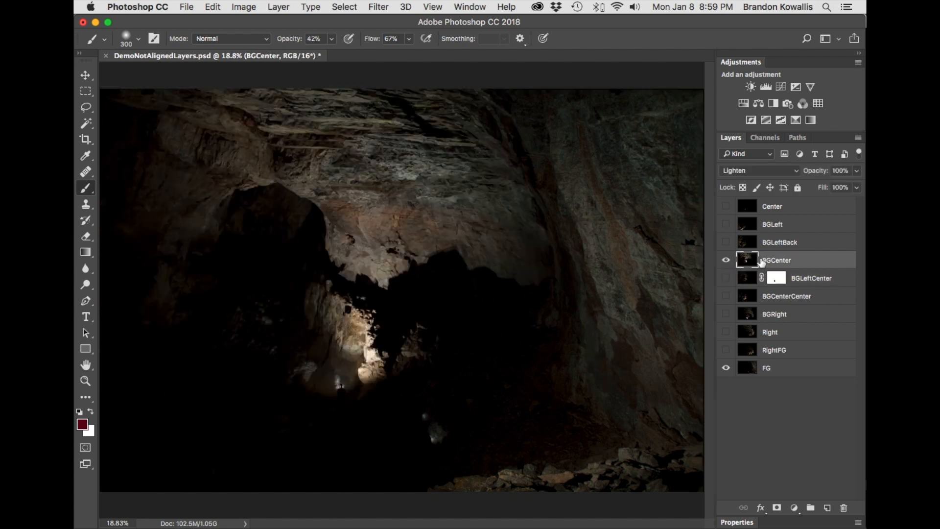
left_click(776, 507)
left_click_drag(342, 388, 346, 401)
left_click(343, 385)
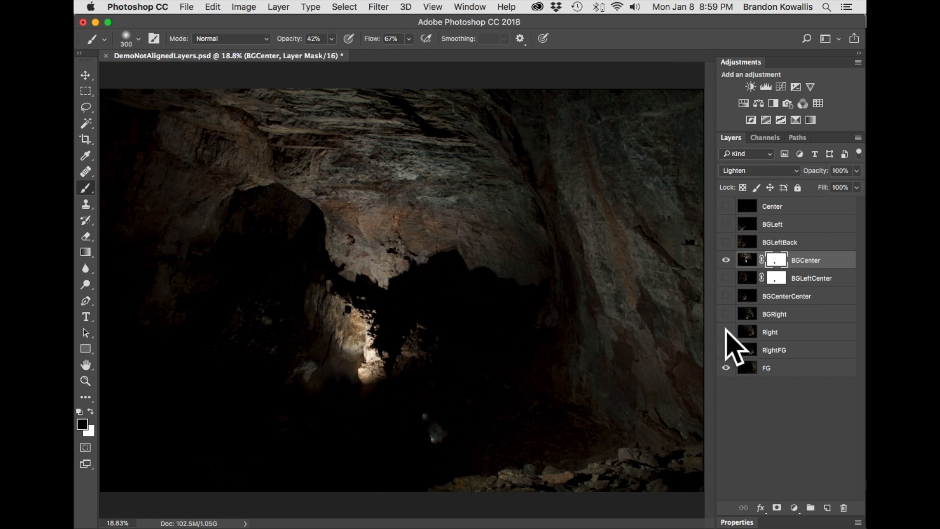
- Show BGLeftBack instead of BGCenter, and paint the caver's silhouette out in black on a new BGLeftBack layer mask
left_click(726, 259)
left_click(725, 243)
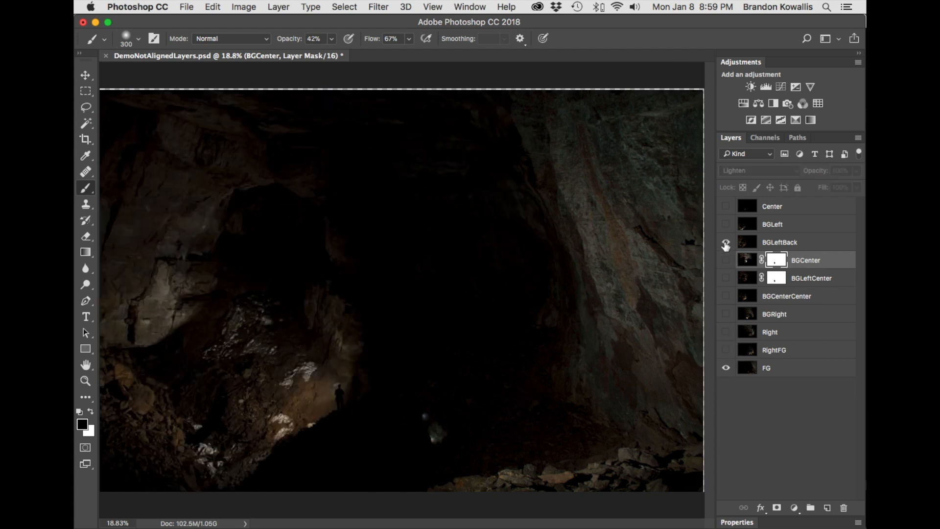
left_click(783, 244)
left_click(777, 507)
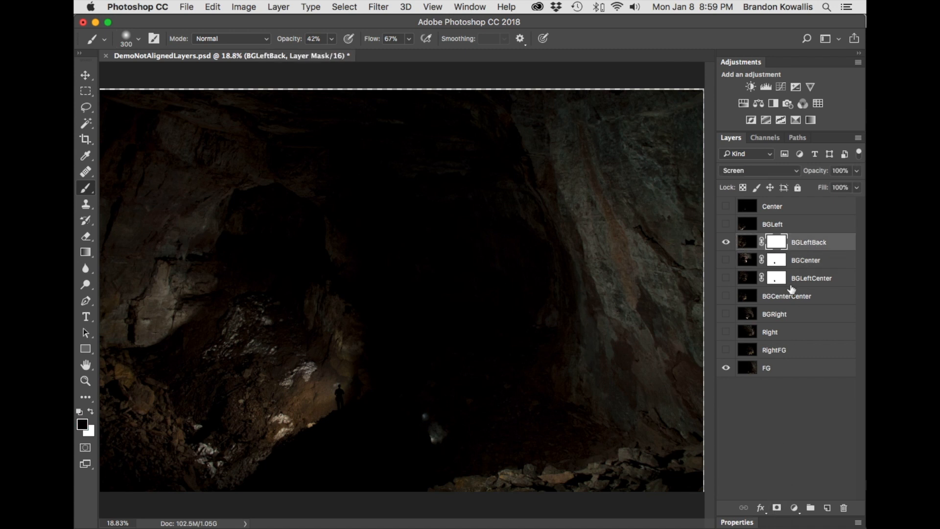
mouse_move(345, 394)
left_mouse_down()
mouse_move(336, 409)
mouse_move(357, 394)
left_mouse_up()
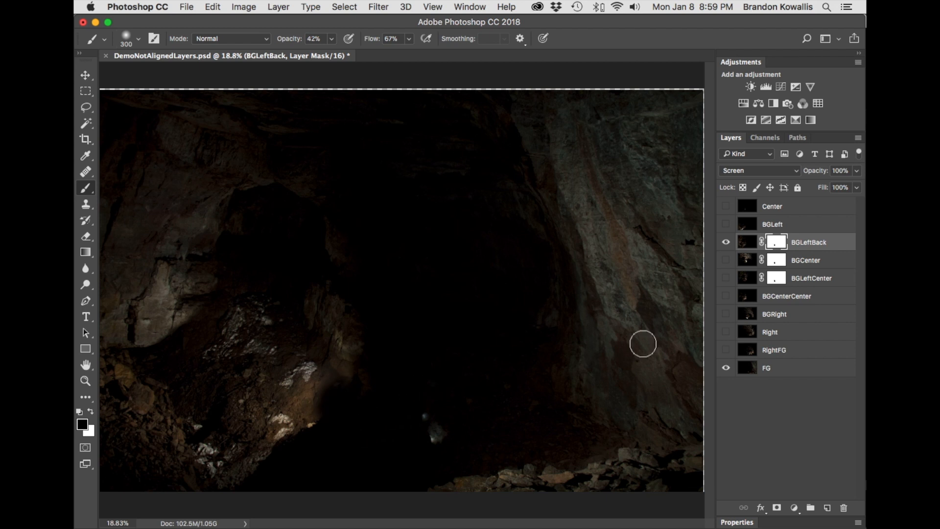
- Show and select BGLeft instead of BGLeftBack, and check it briefly against the Center exposure
left_click(726, 242)
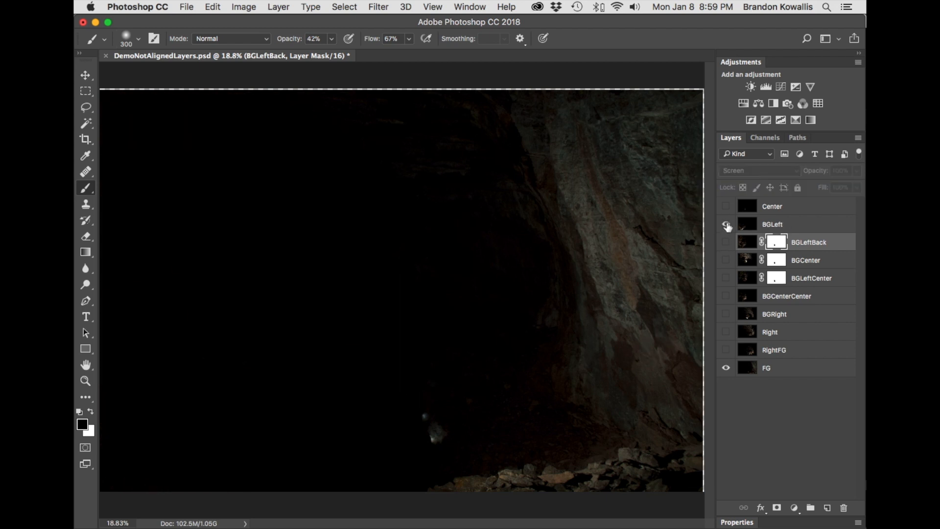
left_click(726, 225)
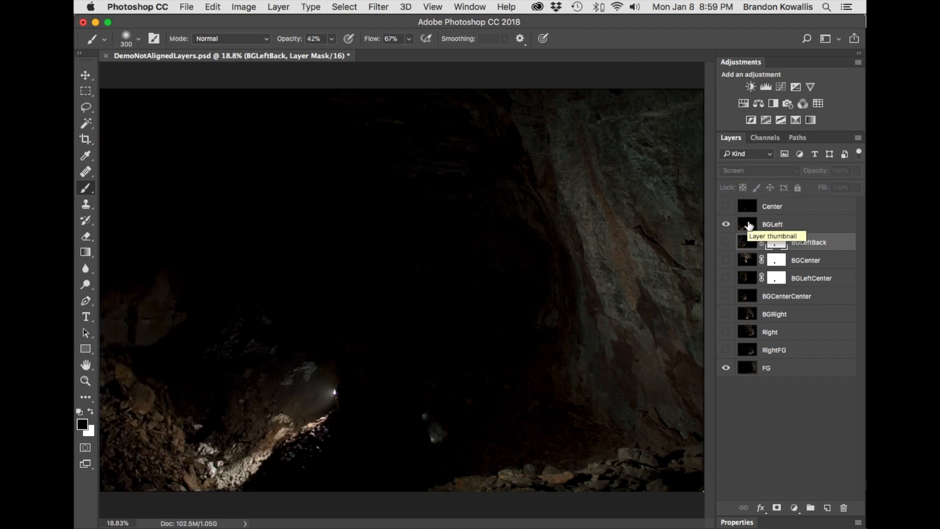
left_click(747, 223)
left_click(725, 206)
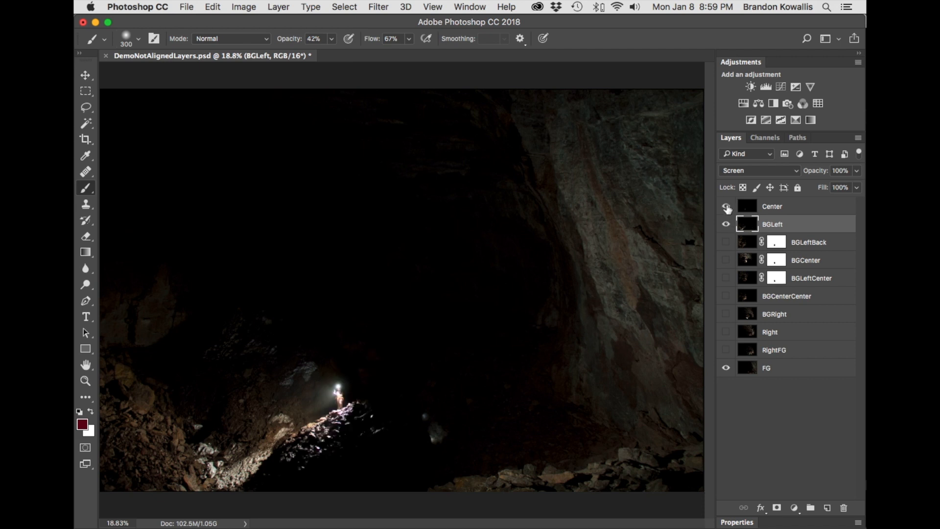
left_click(727, 207)
left_click(726, 225)
- Try painting dark red directly on the BGLeft image without a mask, and undo all of those strokes
left_click_drag(357, 405, 340, 398)
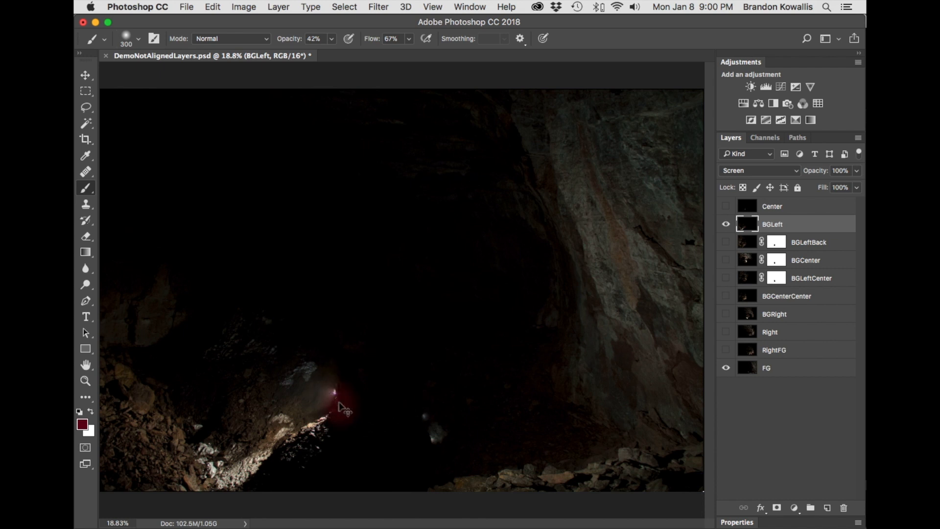
key("super+z")
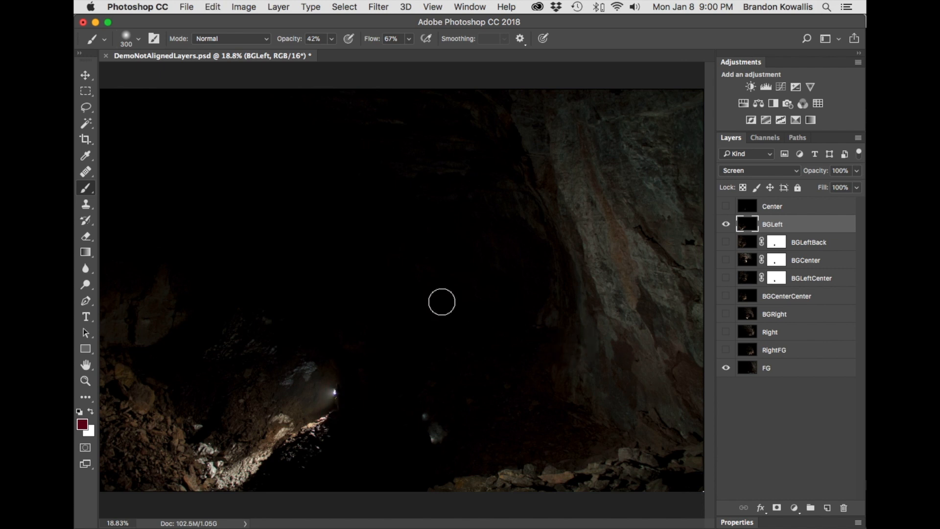
left_click(371, 386)
left_click(320, 317)
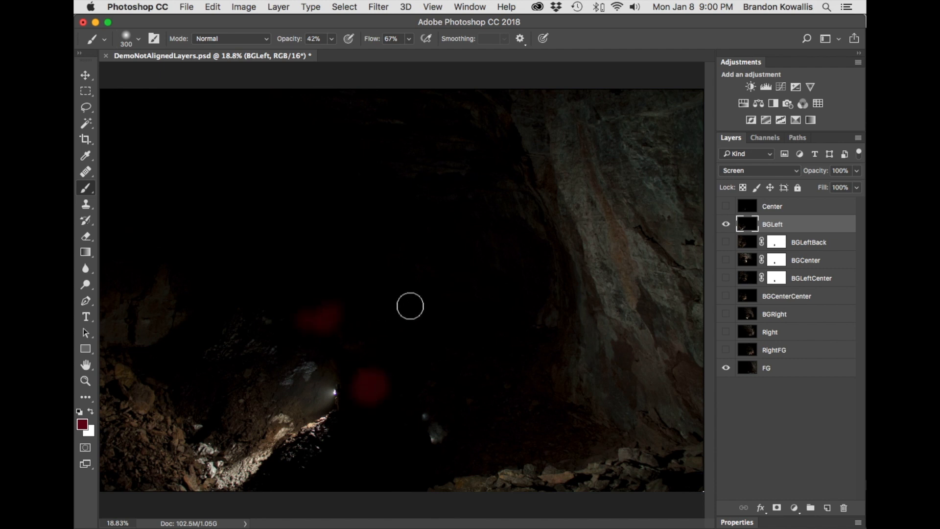
key("super+alt+z")
key("super+alt+z")
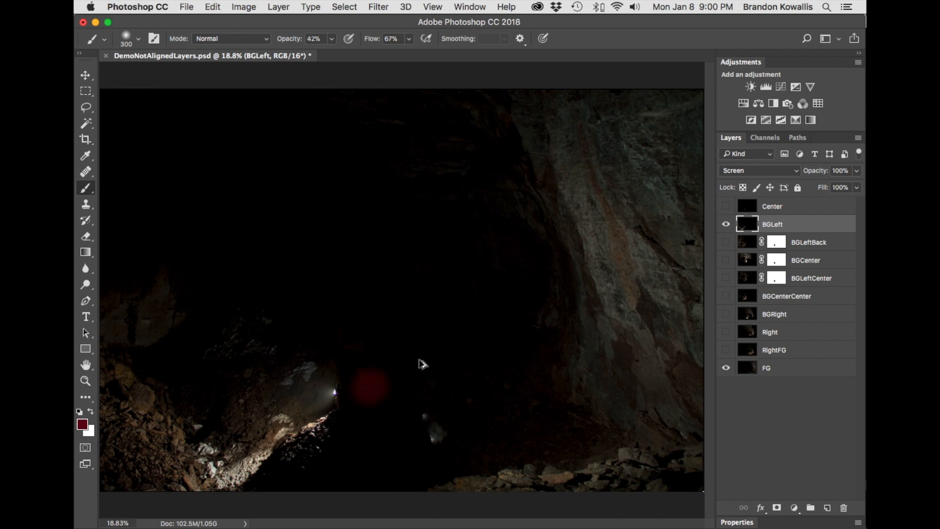
left_click(217, 6)
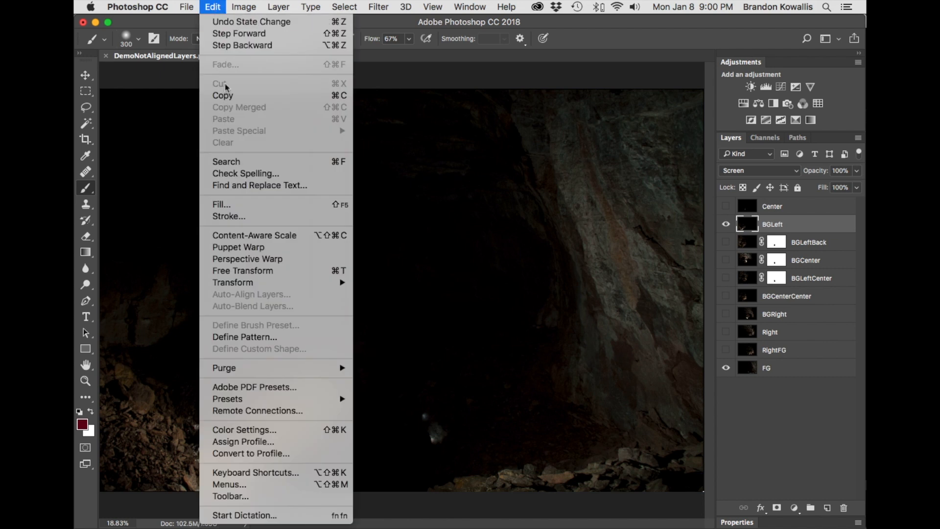
left_click(236, 46)
left_click(801, 210)
double_click(796, 224)
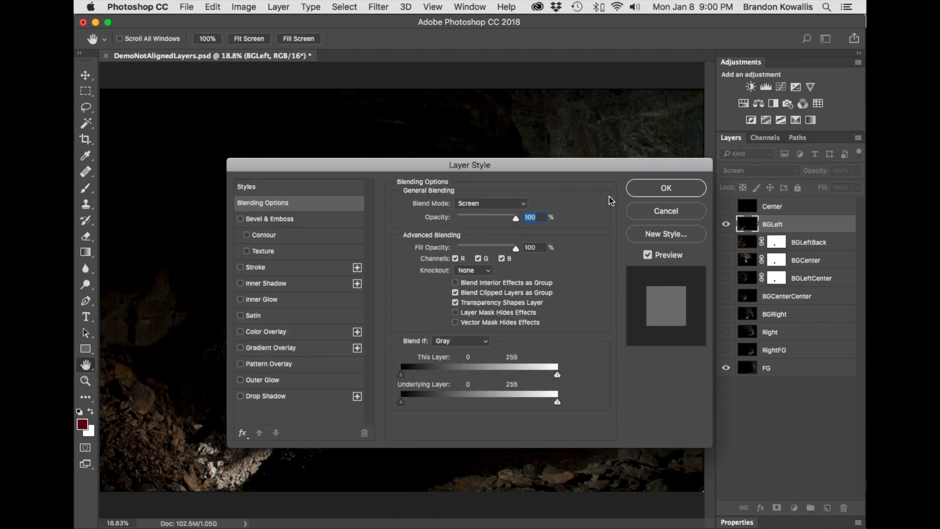
left_click(678, 210)
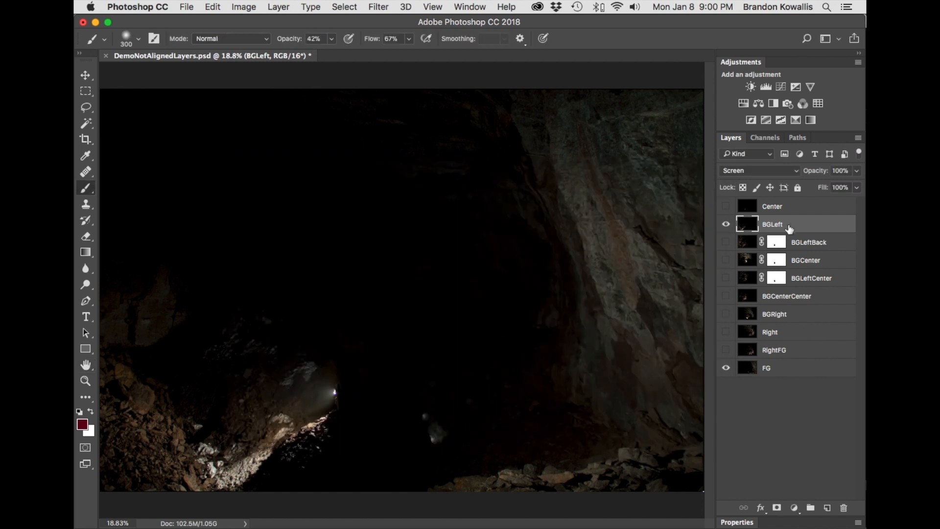
- Add a layer mask to BGLeft, paint out the caver and his light in black, and hide the layer
left_click(776, 507)
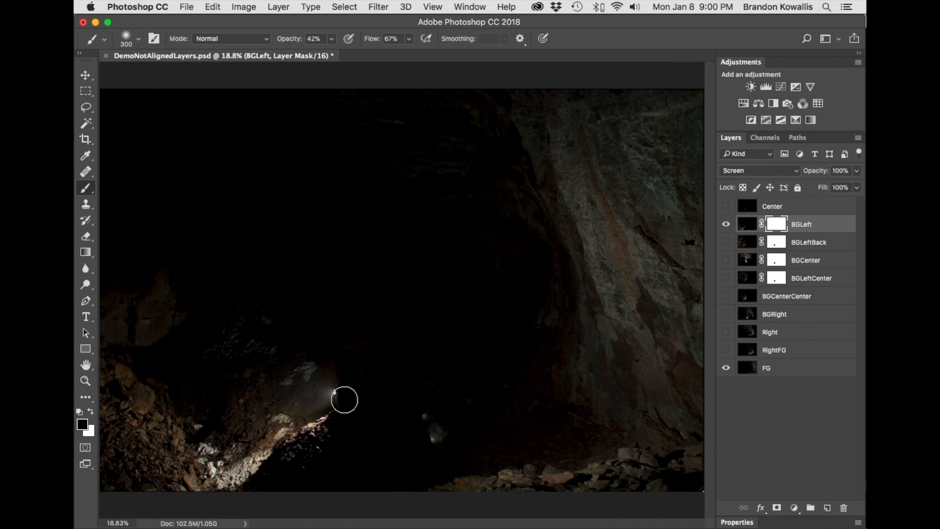
mouse_move(339, 391)
left_mouse_down()
mouse_move(323, 399)
mouse_move(351, 412)
mouse_move(340, 393)
left_mouse_up()
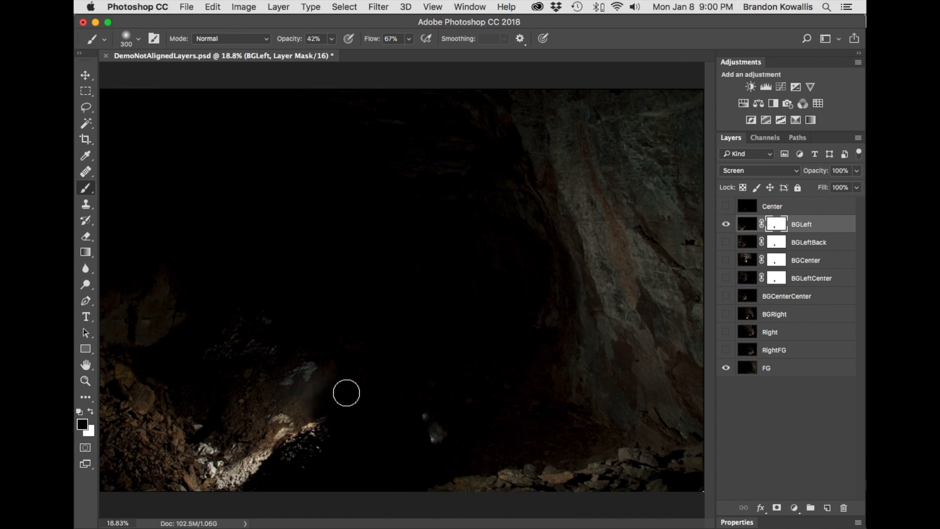
left_click(725, 224)
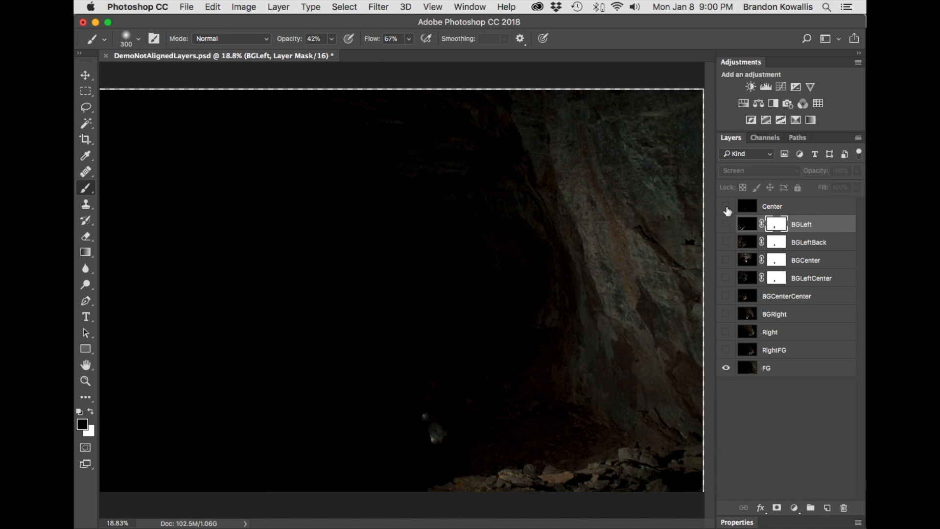
- Show the Center layer, add a layer mask to it, and paint over the caver and his headlamp in black
left_click(726, 206)
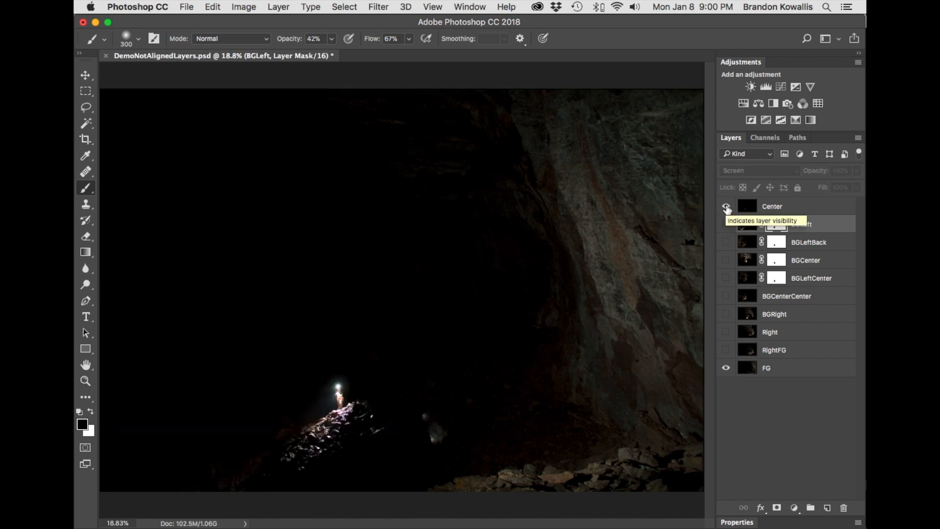
left_click(746, 206)
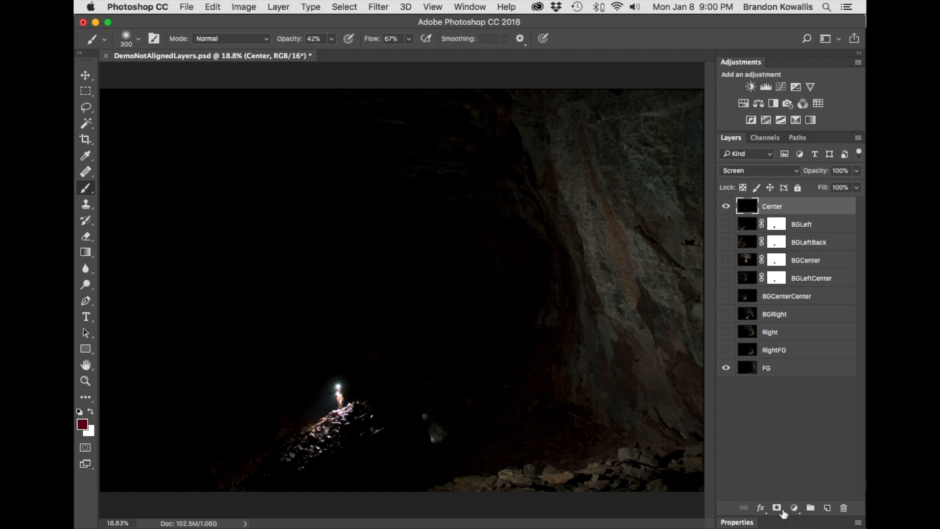
left_click(782, 506)
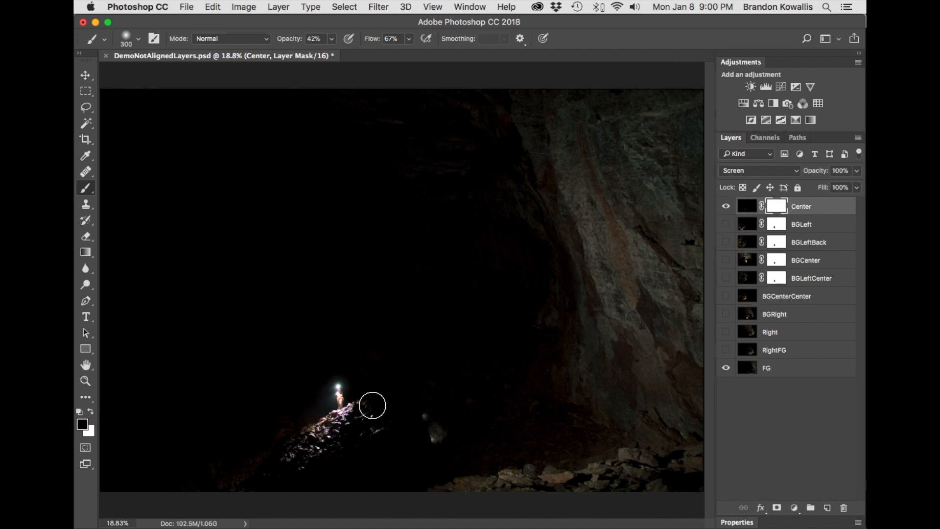
mouse_move(335, 400)
left_mouse_down()
mouse_move(358, 387)
mouse_move(328, 392)
mouse_move(340, 383)
mouse_move(325, 398)
mouse_move(356, 394)
mouse_move(333, 382)
left_mouse_up()
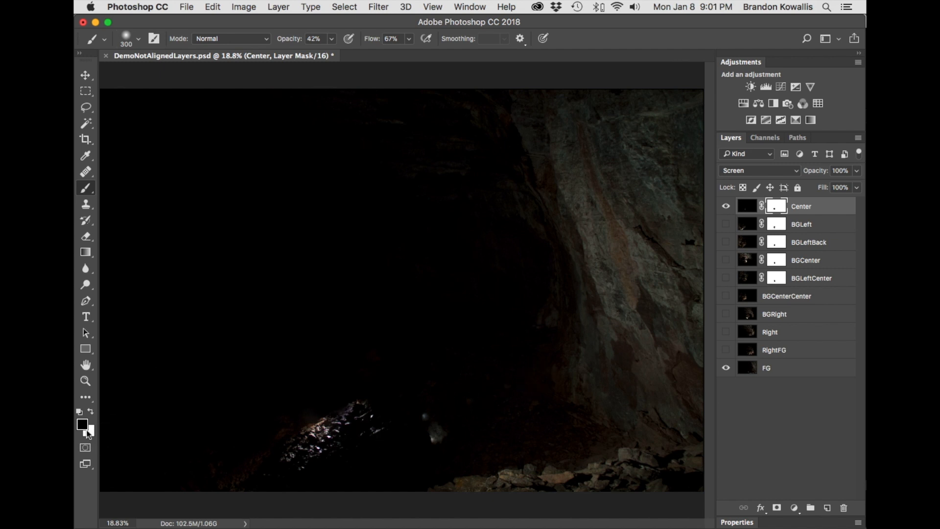
- Swap the foreground and background colours repeatedly, ending with white as the foreground for Center's mask
key("x")
key("x")
key("x")
key("x")
key("x")
key("x")
key("x")
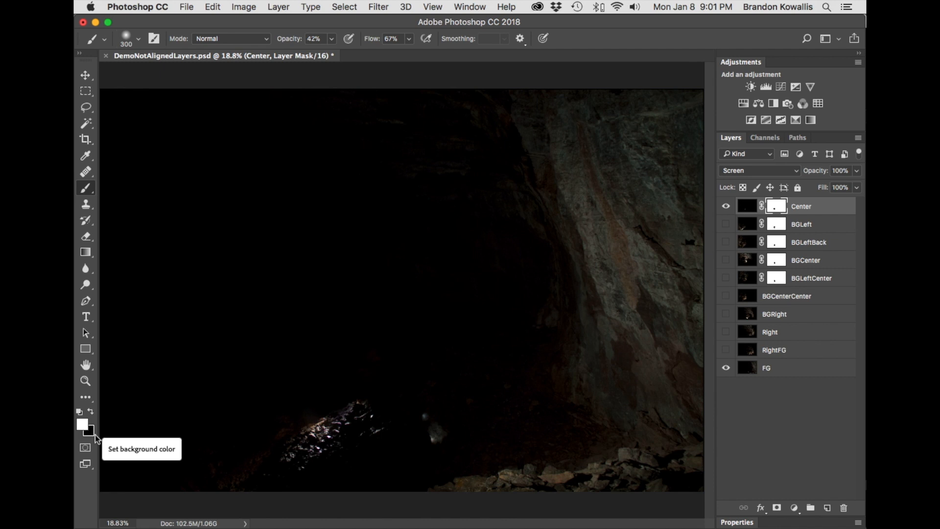
key("x")
key("x")
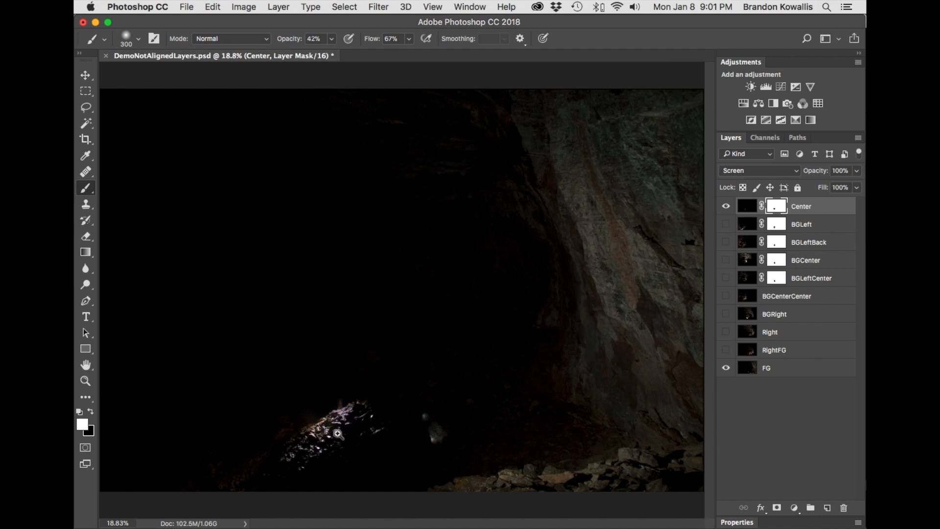
- Reduce the brush to 100 px for close work on the caver in Center's mask
scroll(339, 417, "up", 8)
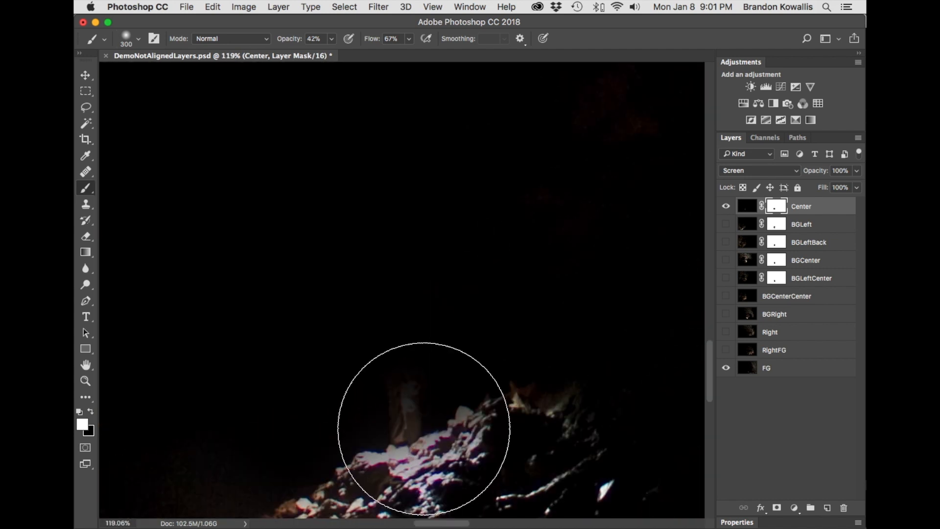
key("bracketleft")
key("bracketleft")
key("bracketleft")
key("bracketleft")
key("bracketleft")
key("bracketleft")
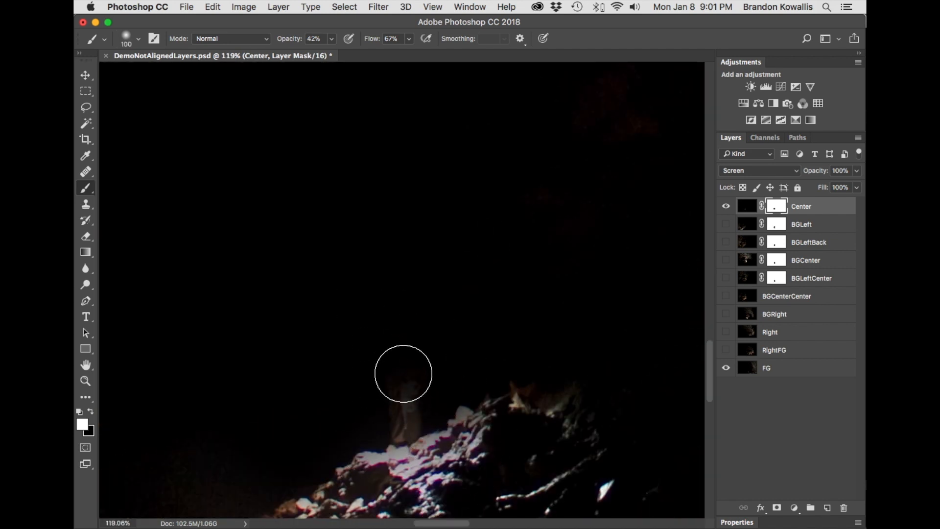
- Paint over the caver above the lit rocks in Center's mask with black, and show all the hidden layers
key("x")
mouse_move(405, 388)
left_mouse_down()
mouse_move(379, 405)
mouse_move(409, 409)
mouse_move(388, 412)
mouse_move(380, 425)
mouse_move(400, 391)
mouse_move(426, 373)
left_mouse_up()
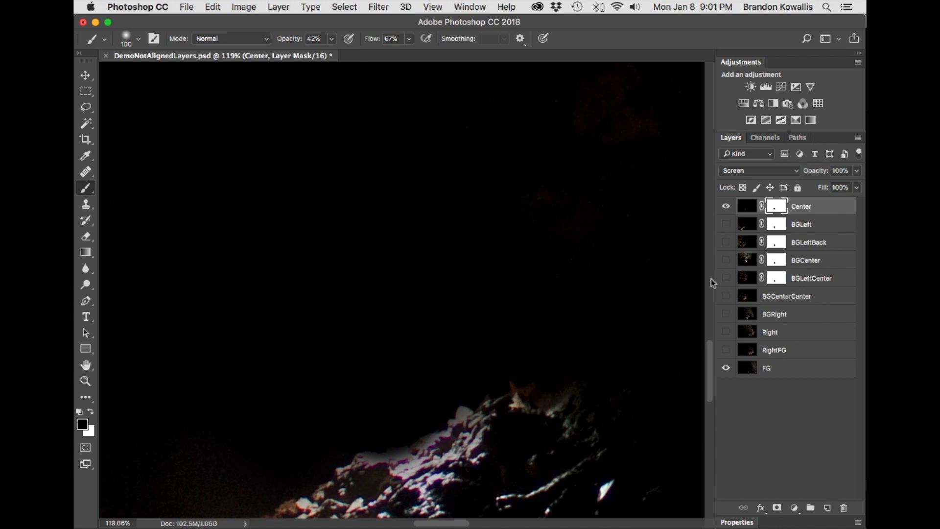
key("super+0")
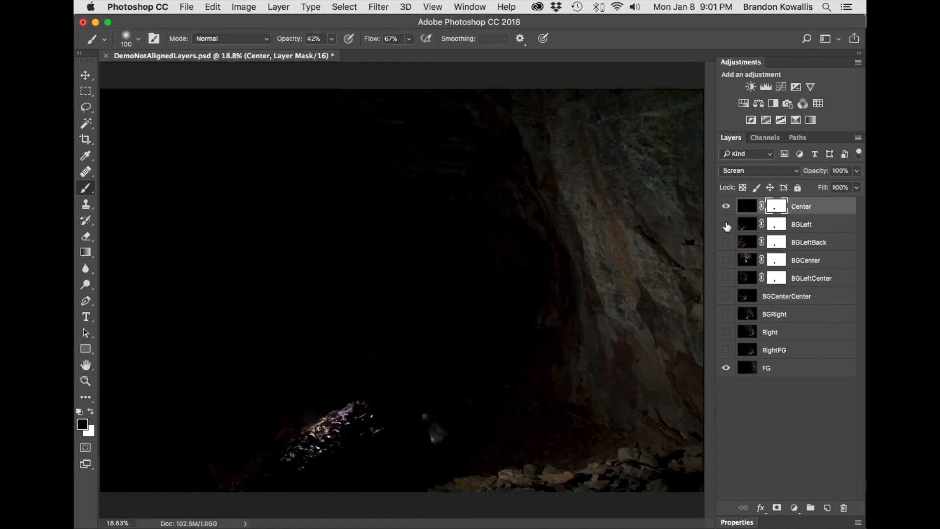
left_click_drag(726, 233, 726, 356)
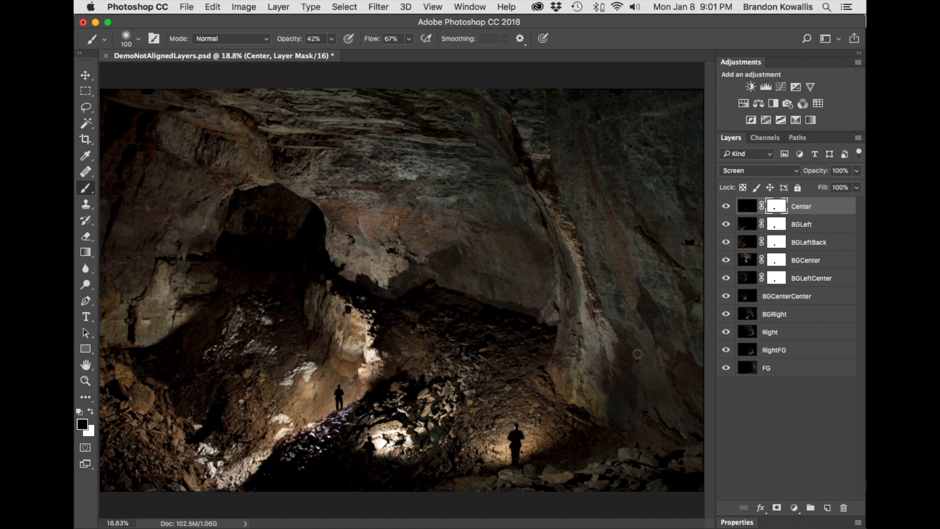
- Hide every layer, compare FG and RightFG by switching their visibility on and off, and leave only FG visible
left_click_drag(726, 207, 726, 370)
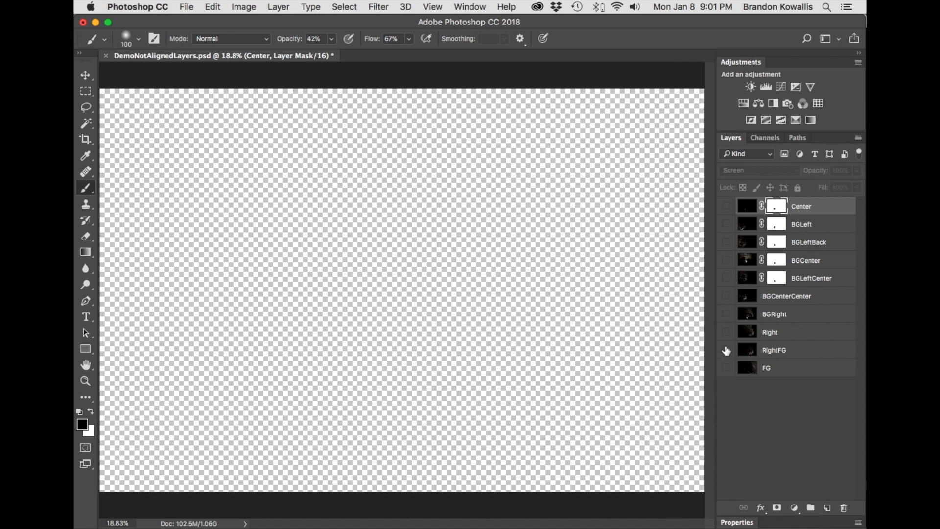
left_click(725, 367)
left_click(726, 350)
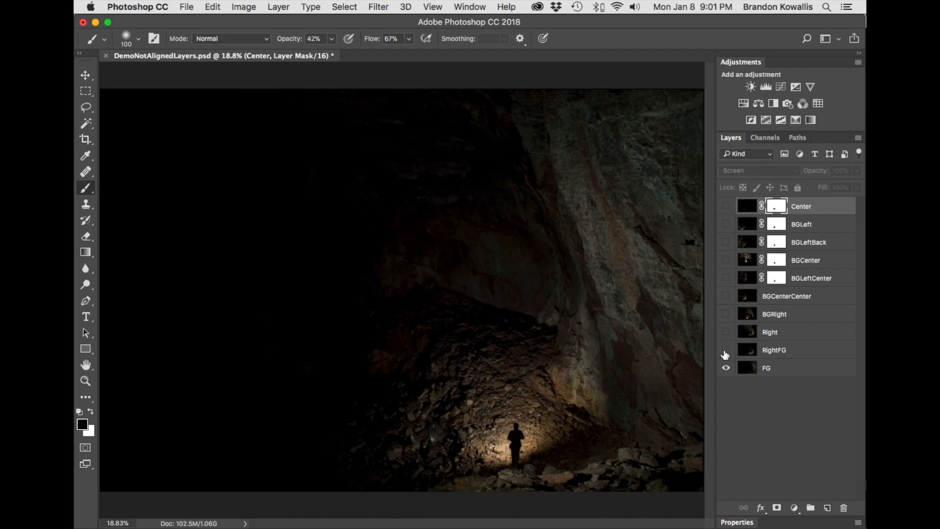
left_click(726, 351)
key("super+a")
left_click(726, 351)
left_click(726, 351)
left_click(725, 368)
left_click(726, 370)
left_click(725, 350)
left_click(725, 350)
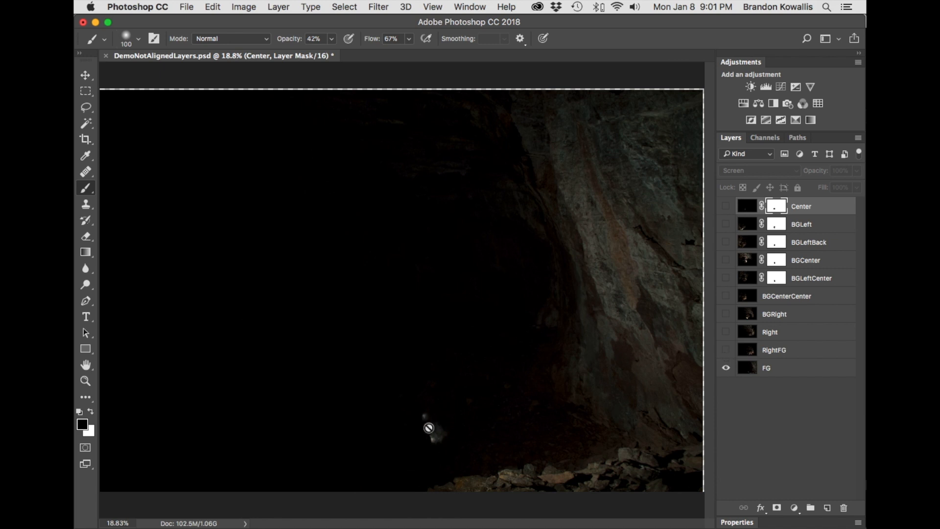
- Add a layer mask to the FG layer and enlarge the brush to 500 px
left_click(749, 369)
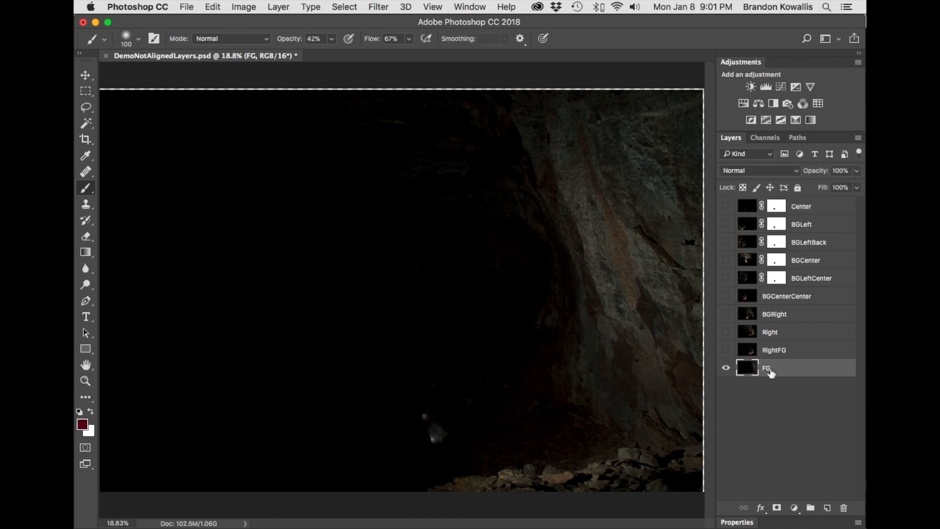
left_click(776, 509)
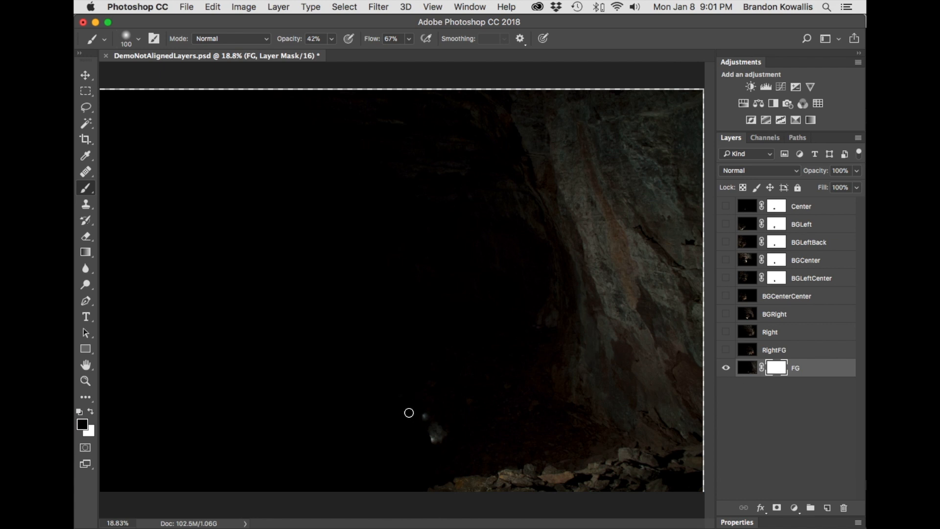
key("bracketright")
key("bracketright")
key("bracketright")
key("bracketright")
key("bracketright")
key("bracketright")
key("bracketright")
key("bracketright")
left_click_drag(424, 428, 431, 420)
key("super+z")
left_click(83, 423)
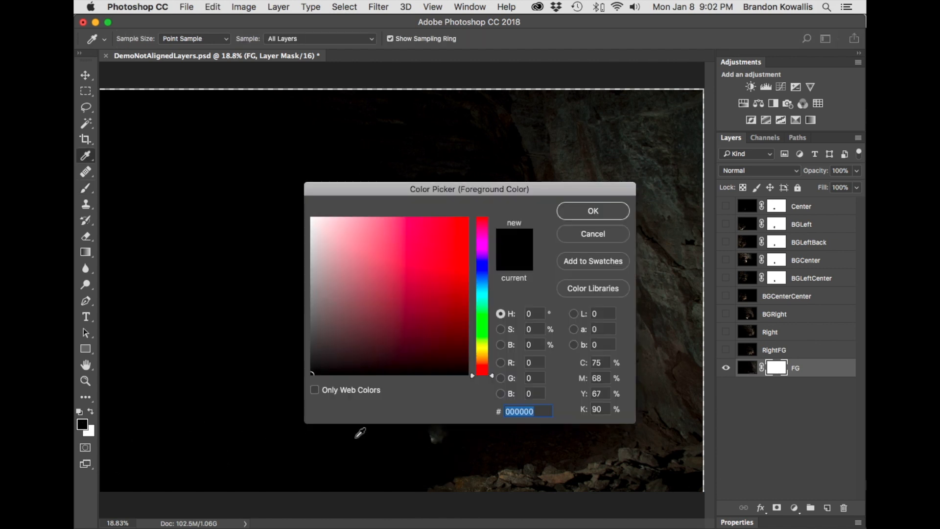
left_click(601, 232)
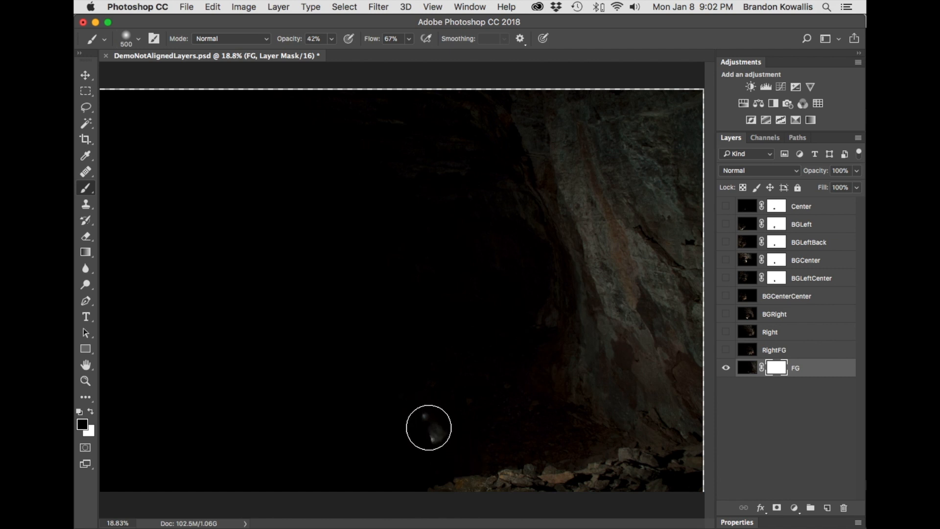
- Dab black over the faint light spots in FG's mask, and paint part of the masked area back with white
left_click(428, 428)
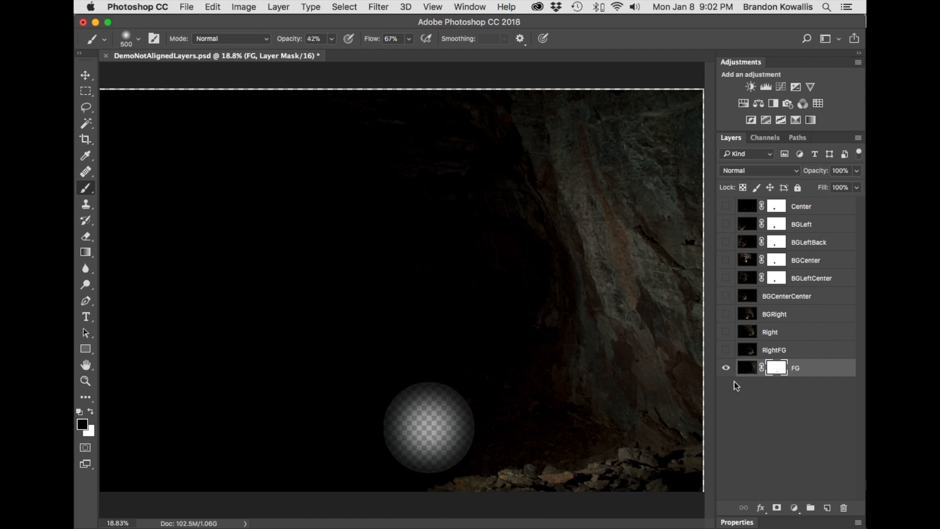
key("x")
mouse_move(434, 384)
left_mouse_down()
mouse_move(426, 452)
mouse_move(459, 424)
mouse_move(409, 420)
mouse_move(442, 387)
left_mouse_up()
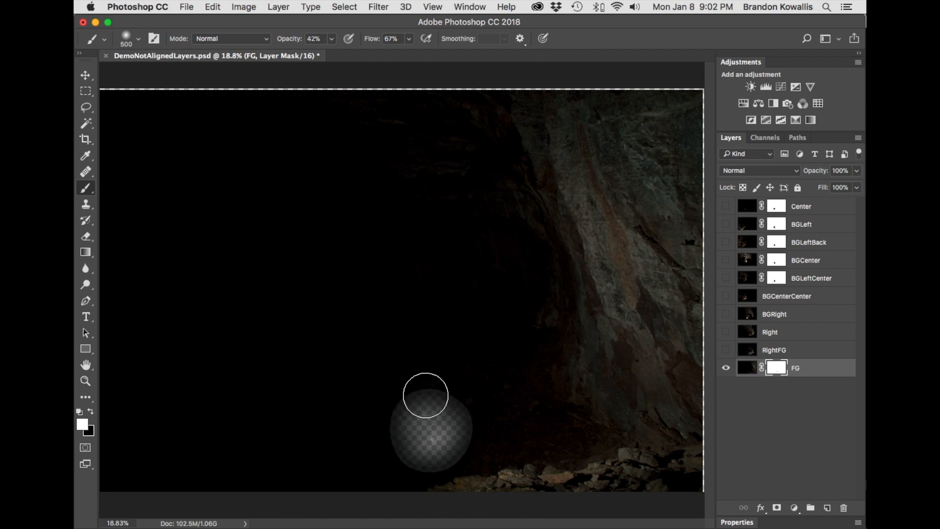
- Restore FG's mask fully by painting white with a 1200 px brush at 100% opacity and 100% flow
key("]")
key("]")
key("]")
key("]")
key("]")
key("]")
key("]")
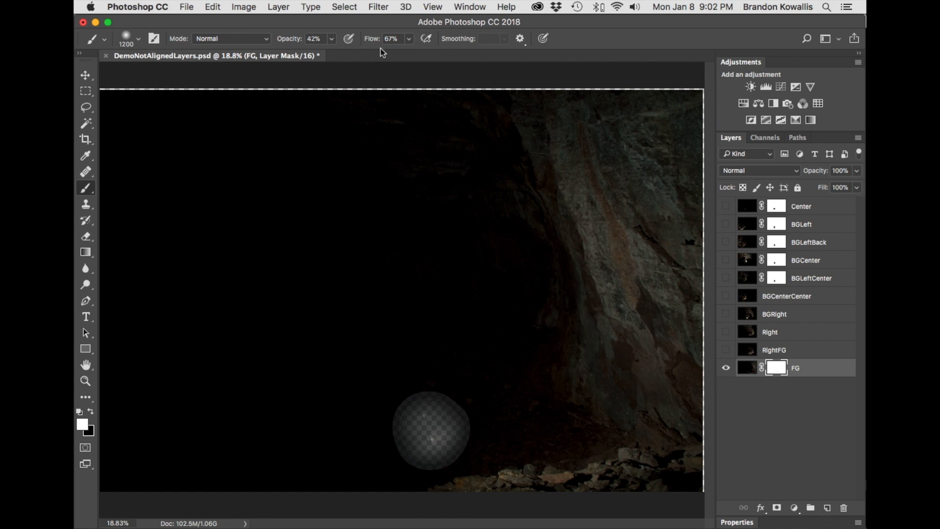
left_click(408, 39)
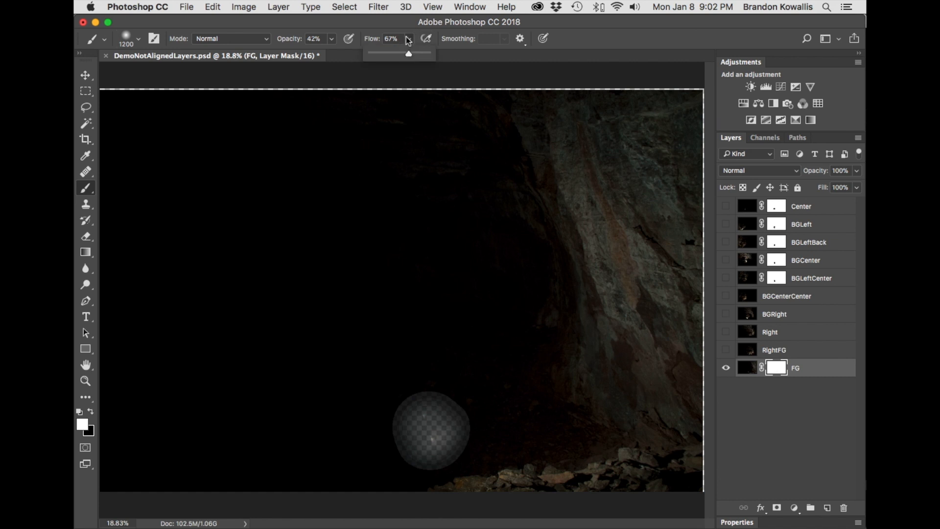
left_click(332, 39)
left_click_drag(333, 54, 377, 56)
left_click_drag(443, 382, 405, 430)
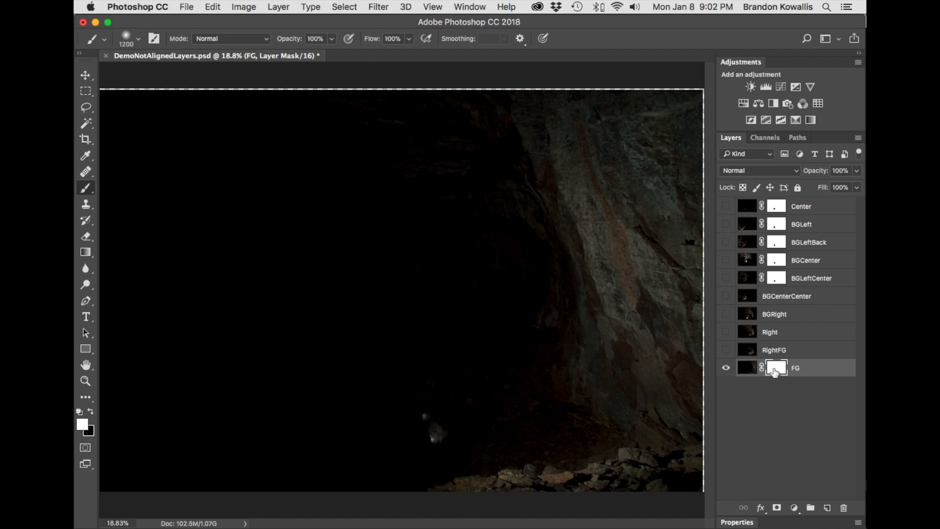
- Try an 800 px black dab over the light spots in FG's mask, and undo it
key("bracketleft")
key("bracketleft")
key("bracketleft")
key("bracketleft")
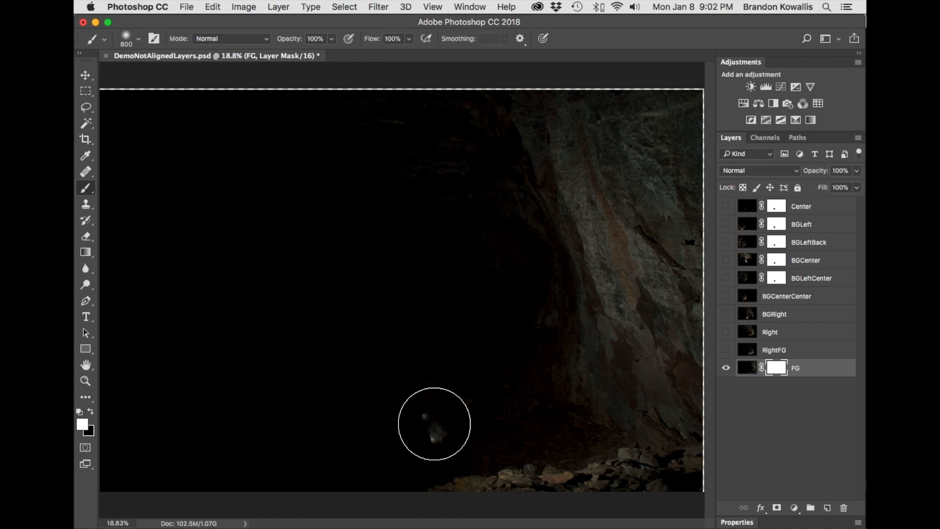
key("x")
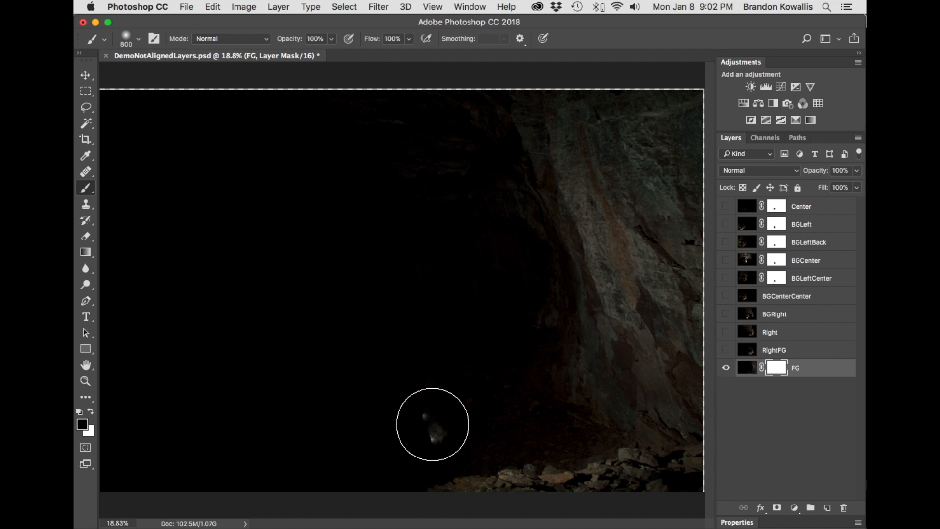
left_click(432, 424)
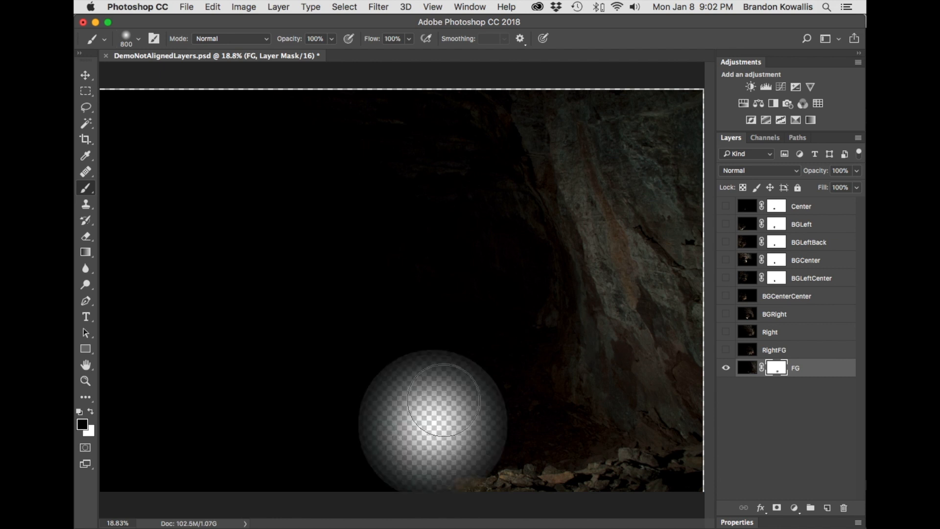
key("super+z")
- Paint out the light spots in FG's mask in black with a 300 px brush at 67% opacity and 61% flow
left_click(332, 38)
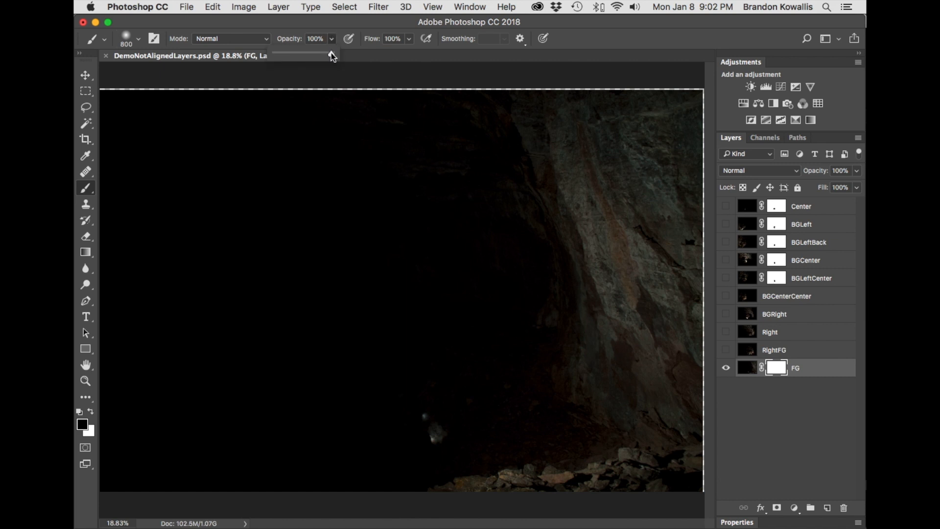
left_click(408, 39)
left_click_drag(410, 53, 386, 53)
key("bracketleft")
key("bracketleft")
key("bracketleft")
key("bracketleft")
key("bracketleft")
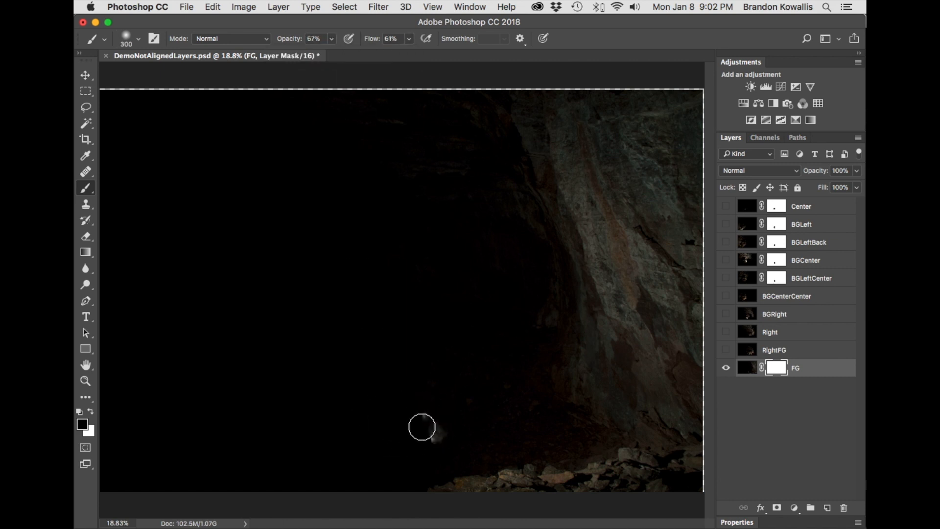
left_click(426, 431)
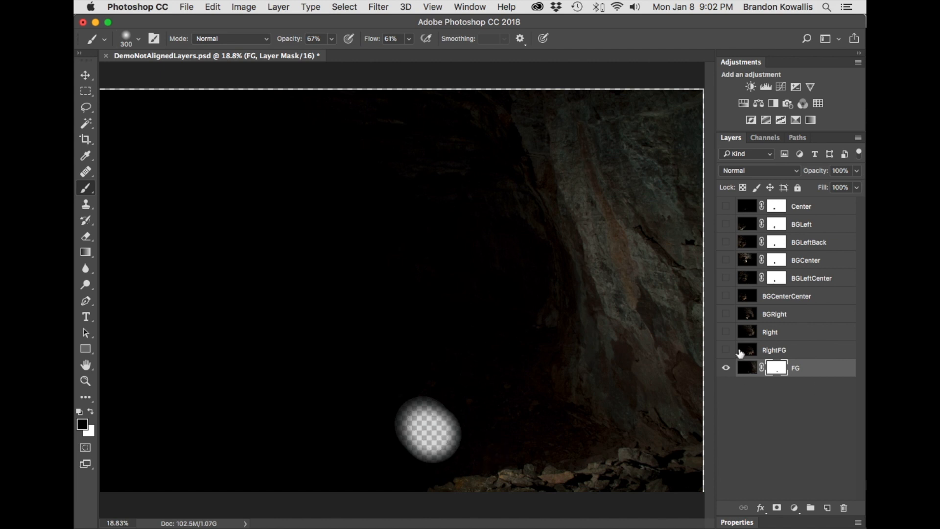
- Move FG to the top of the layer stack, set its blend mode to Screen, and compare the composite with and without it
left_click_drag(725, 351, 723, 282)
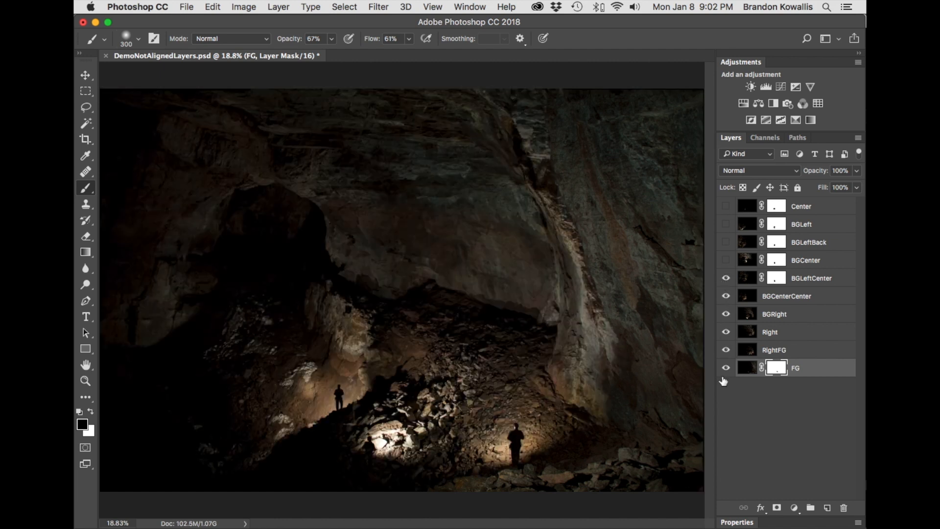
left_click_drag(725, 283, 725, 356)
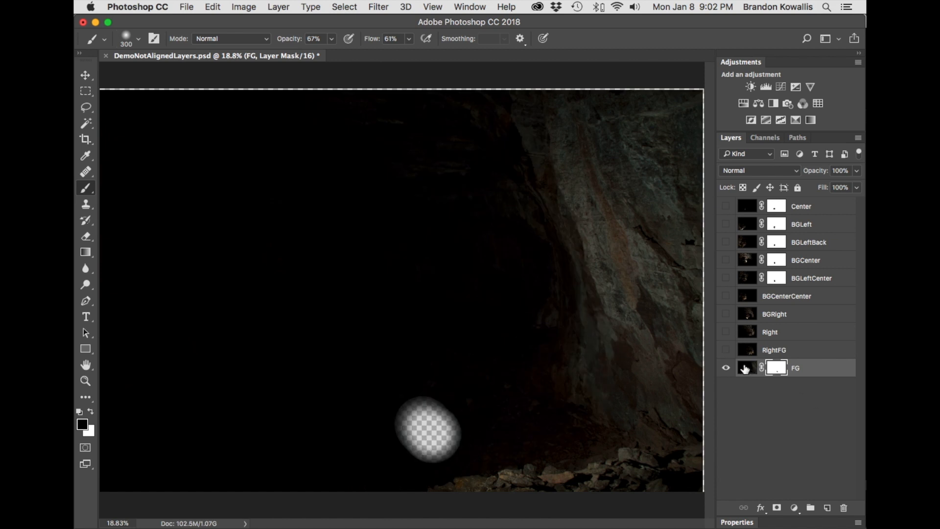
mouse_move(744, 369)
left_mouse_down()
mouse_move(740, 197)
mouse_move(728, 372)
left_mouse_up()
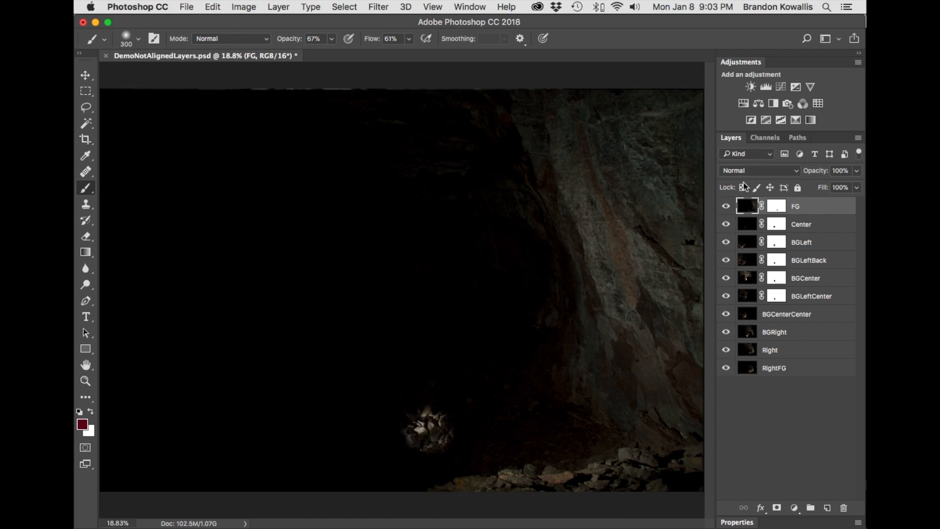
mouse_move(747, 209)
left_mouse_down()
mouse_move(749, 385)
mouse_move(737, 200)
mouse_move(736, 210)
left_mouse_up()
left_click(798, 174)
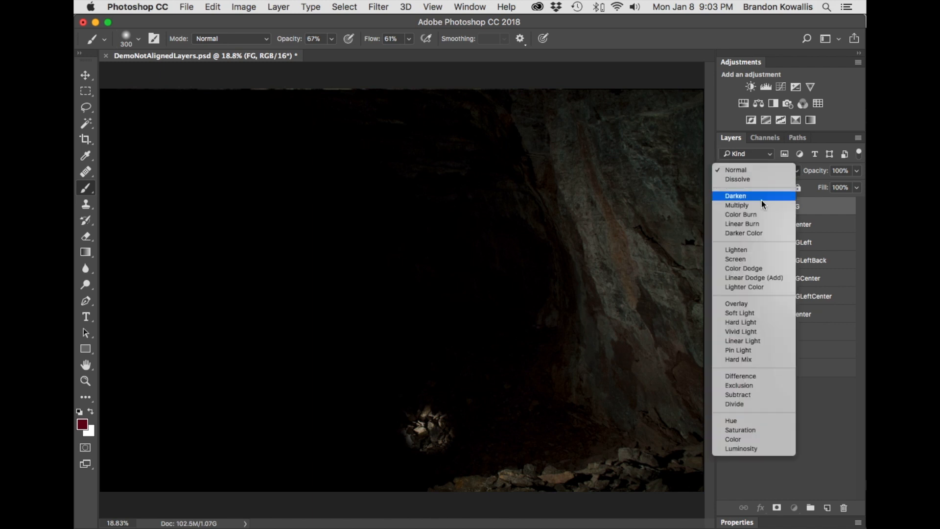
left_click(752, 260)
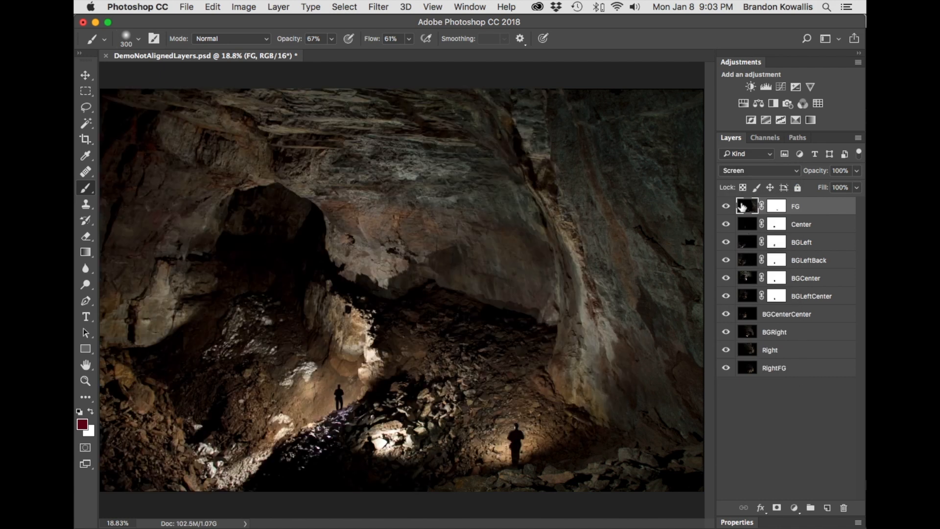
left_click(726, 206)
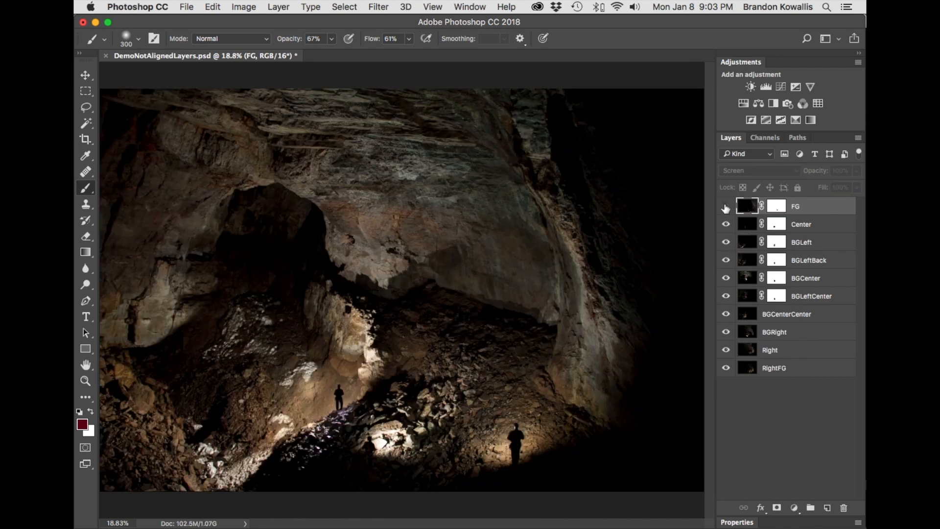
left_click(725, 206)
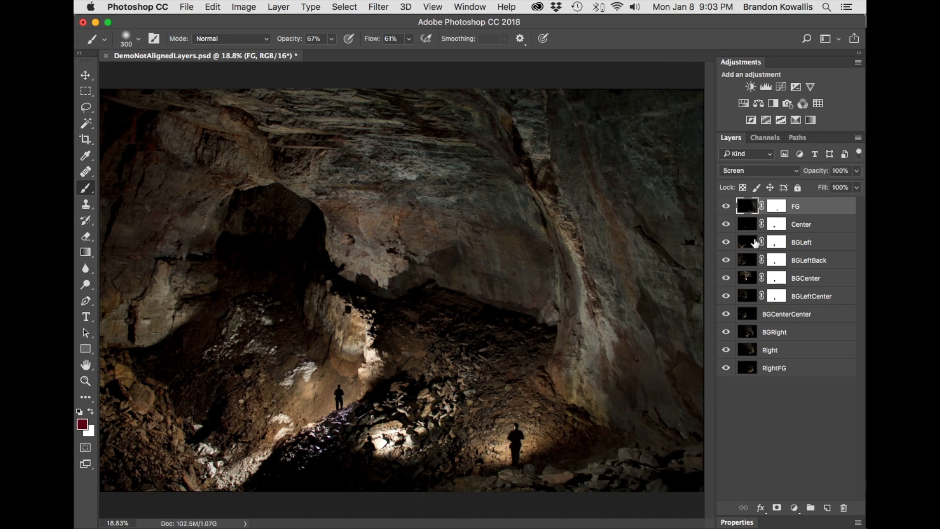
- Move FG back to the bottom of the layer stack and hide all the layers
left_click_drag(746, 207, 747, 376)
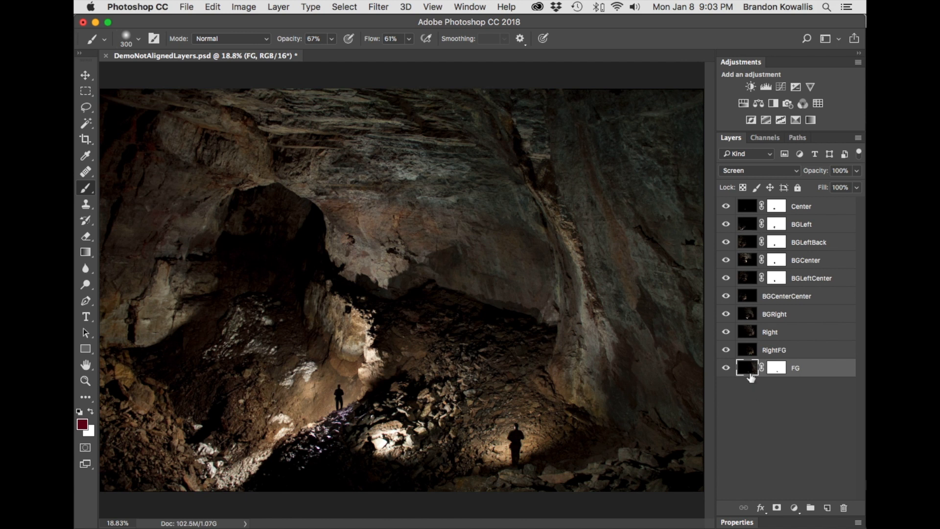
mouse_move(749, 368)
left_mouse_down()
mouse_move(746, 206)
mouse_move(748, 378)
left_mouse_up()
left_click_drag(725, 366, 720, 199)
- Check the RightFG and Right layers one at a time, and leave only BGRight visible
left_click(726, 351)
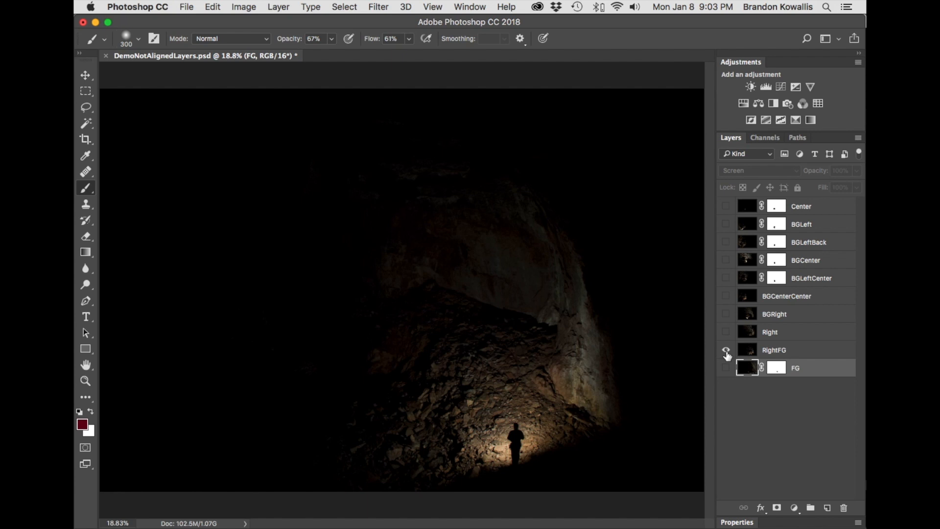
left_click(726, 351)
left_click(726, 332)
left_click(726, 332)
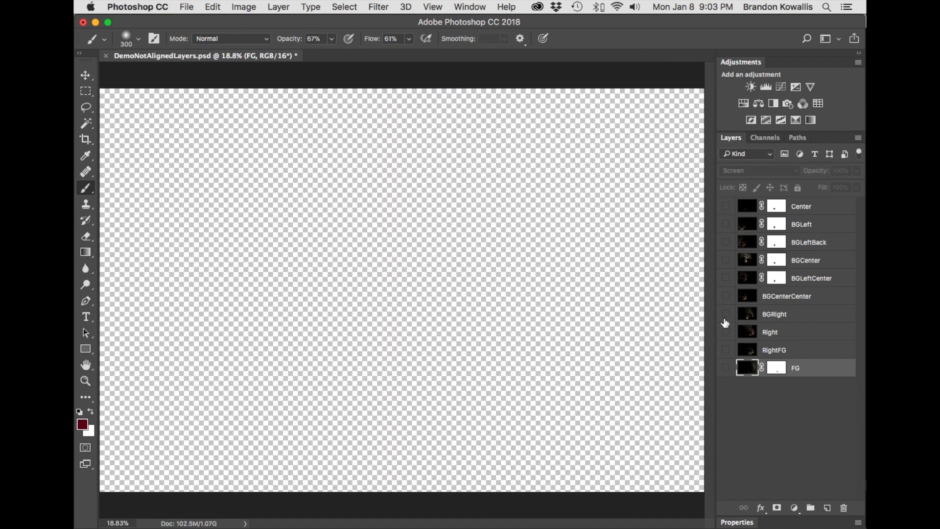
left_click(726, 315)
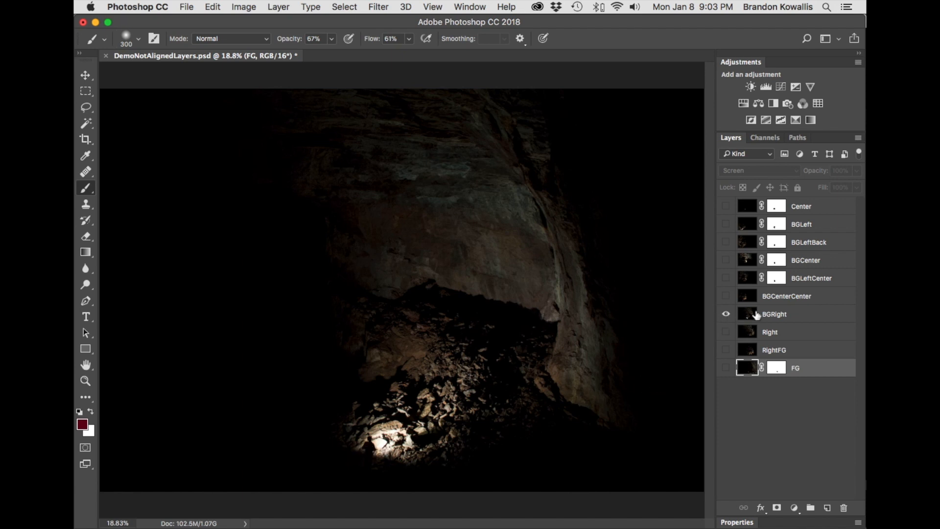
- Add a layer mask to BGRight and paint out the caver beside the bright rocks in black
left_click(781, 315)
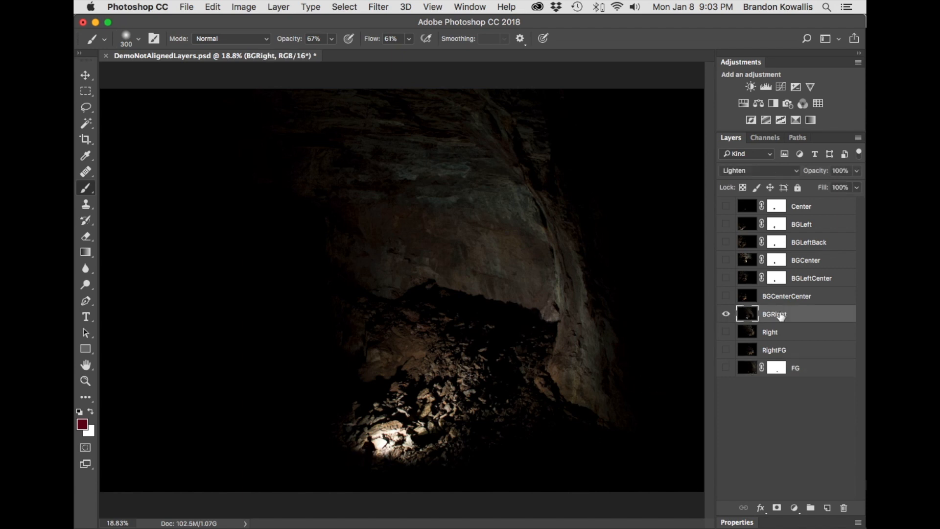
left_click(777, 507)
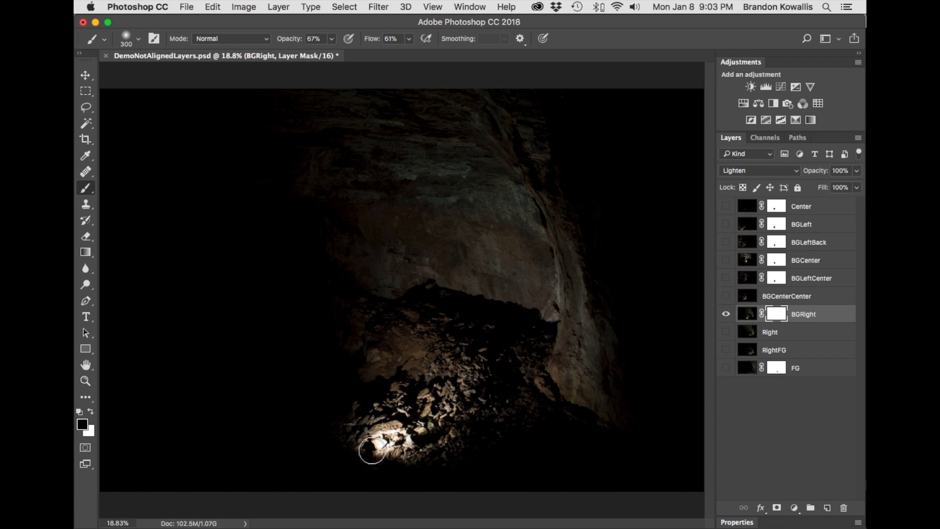
left_click_drag(370, 446, 368, 453)
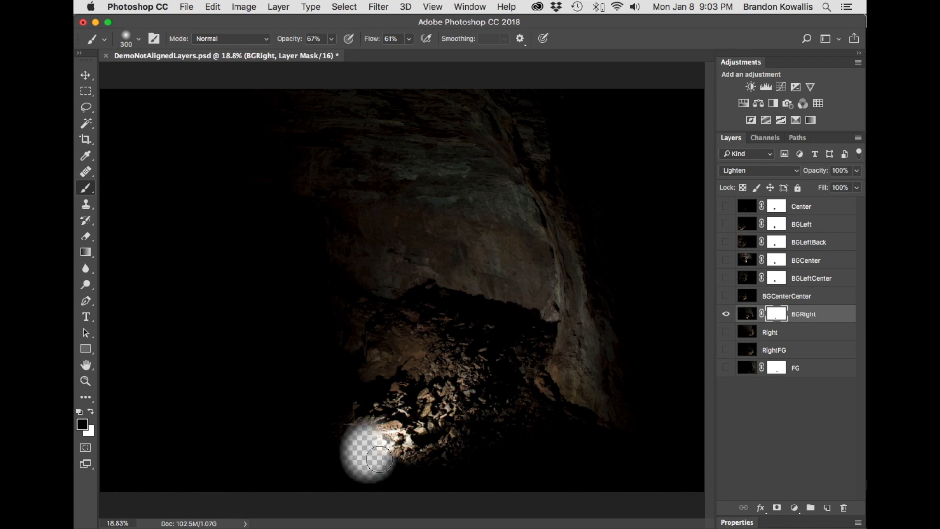
- Show all the layers and paint the bright patch on the central rocks out of the BGRight mask in black
left_click_drag(726, 296, 724, 379)
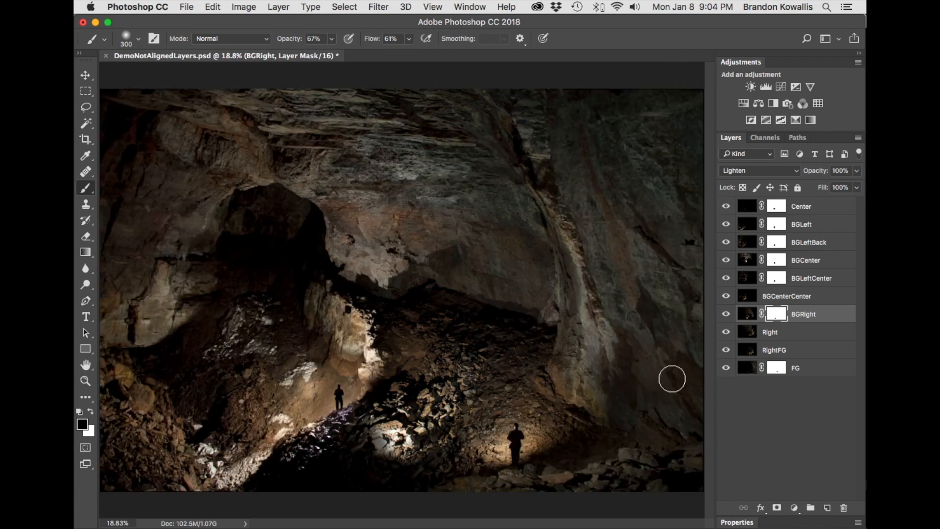
mouse_move(384, 441)
left_mouse_down()
mouse_move(407, 453)
mouse_move(369, 461)
mouse_move(366, 439)
mouse_move(385, 441)
mouse_move(375, 456)
mouse_move(389, 456)
mouse_move(384, 451)
mouse_move(405, 427)
mouse_move(383, 454)
mouse_move(405, 447)
mouse_move(389, 461)
left_mouse_up()
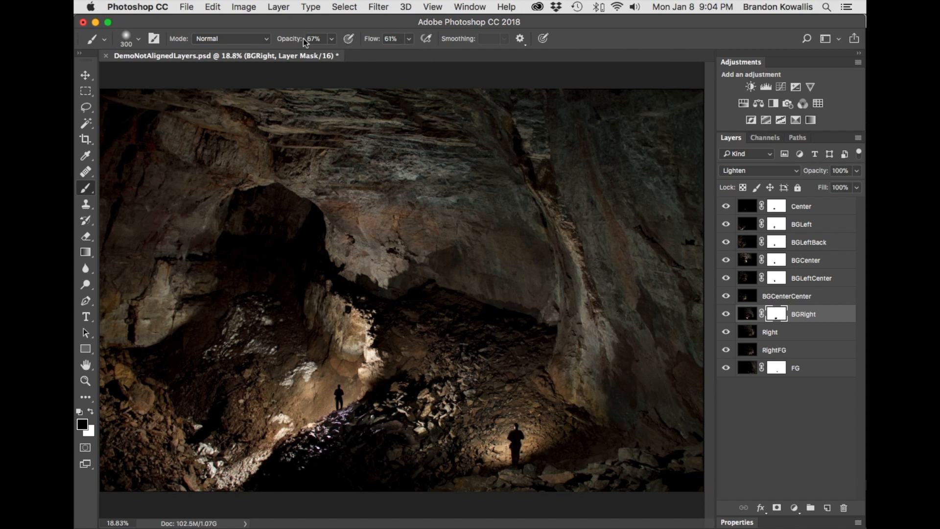
mouse_move(396, 452)
left_mouse_down()
mouse_move(378, 477)
mouse_move(384, 448)
mouse_move(397, 461)
mouse_move(380, 447)
mouse_move(404, 446)
mouse_move(359, 455)
mouse_move(375, 432)
mouse_move(388, 450)
mouse_move(374, 450)
left_mouse_up()
- Add a Curves adjustment layer above Center, dock its properties in a separate column, and fit the image to the window
left_click(802, 206)
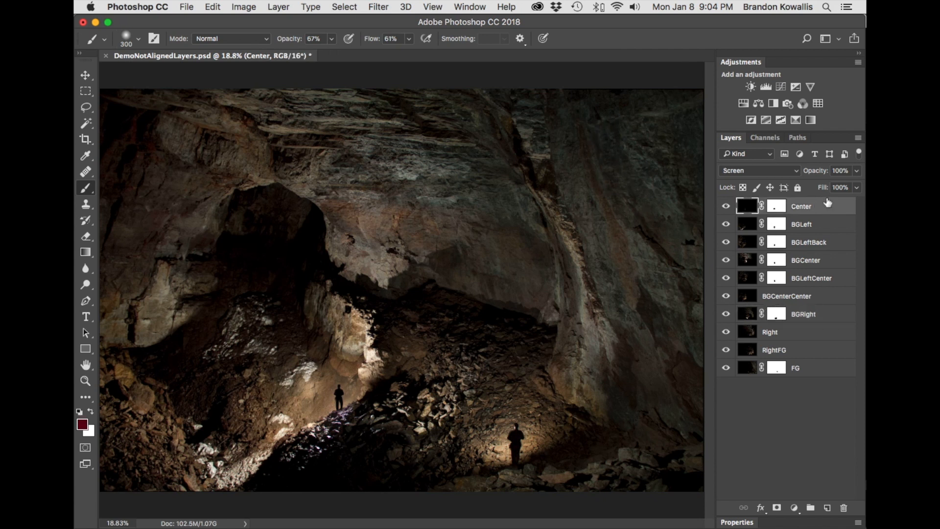
left_click(751, 205)
left_click(795, 509)
left_click(794, 509)
left_click(795, 507)
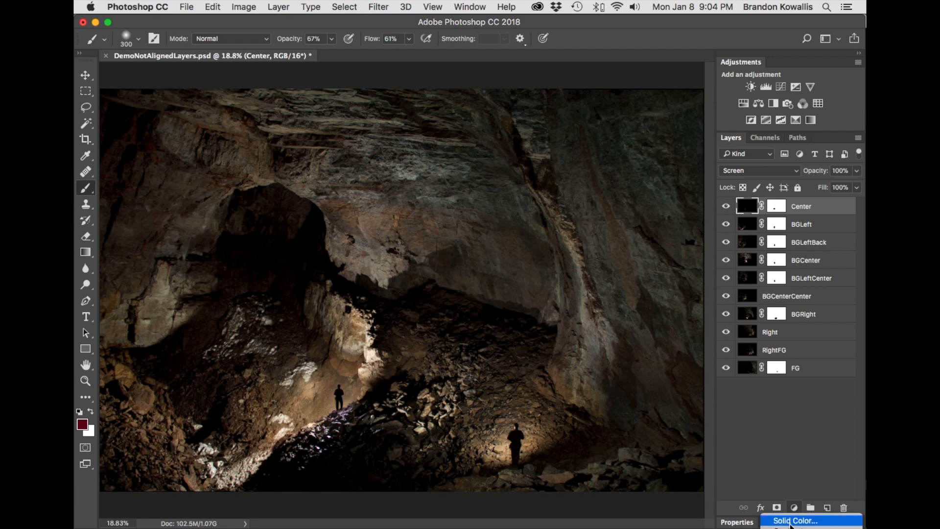
left_click(794, 475)
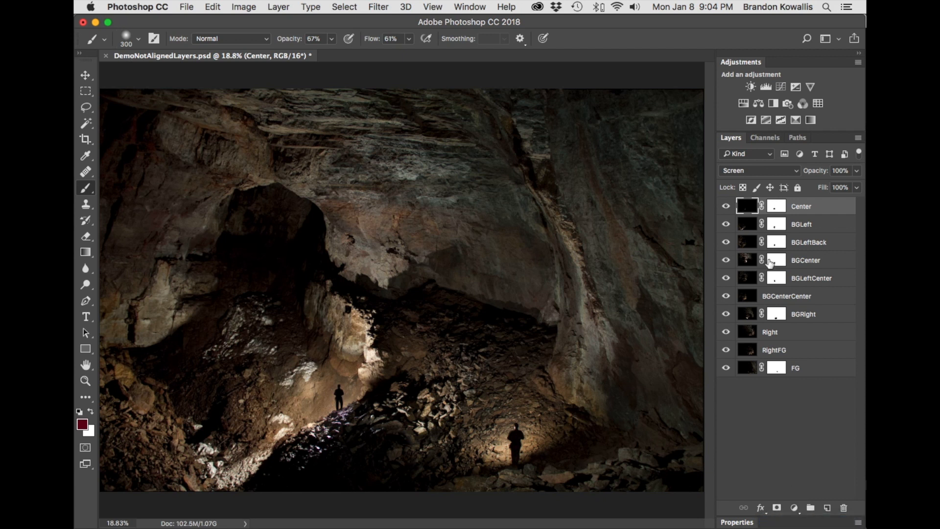
left_click(781, 87)
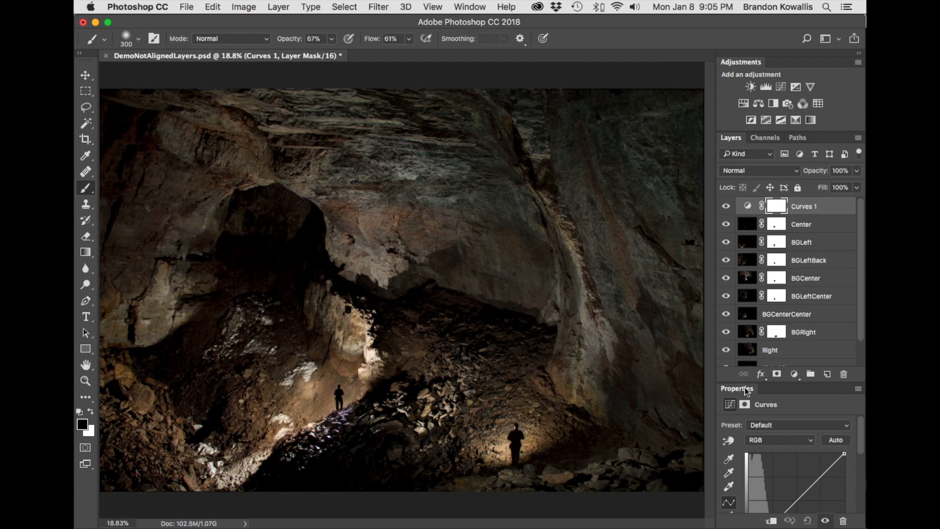
left_click_drag(744, 387, 711, 387)
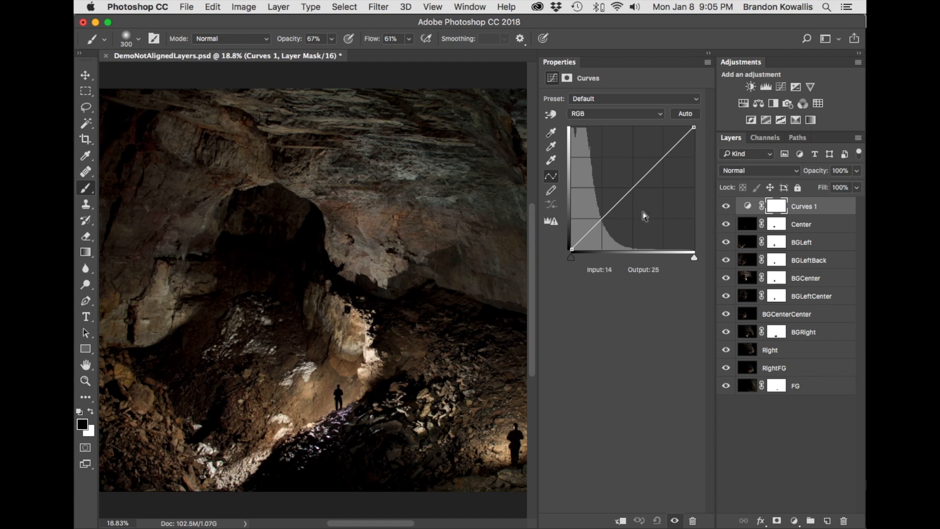
key("super+0")
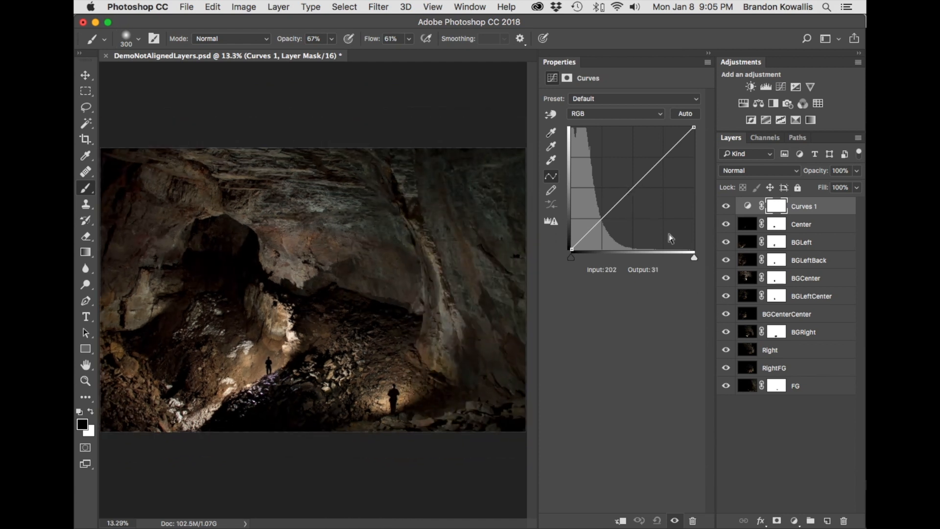
- Brighten the RGB curve with a point at input 106, output 193, dock the properties above the layers, and refit the image
left_click(632, 185)
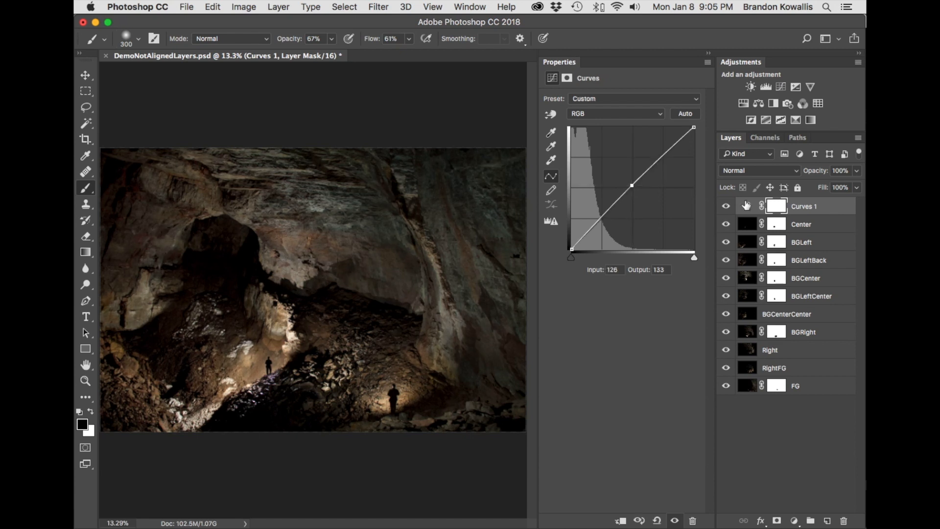
left_click_drag(633, 188, 613, 177)
mouse_move(694, 128)
left_mouse_down()
mouse_move(663, 127)
mouse_move(703, 131)
left_mouse_up()
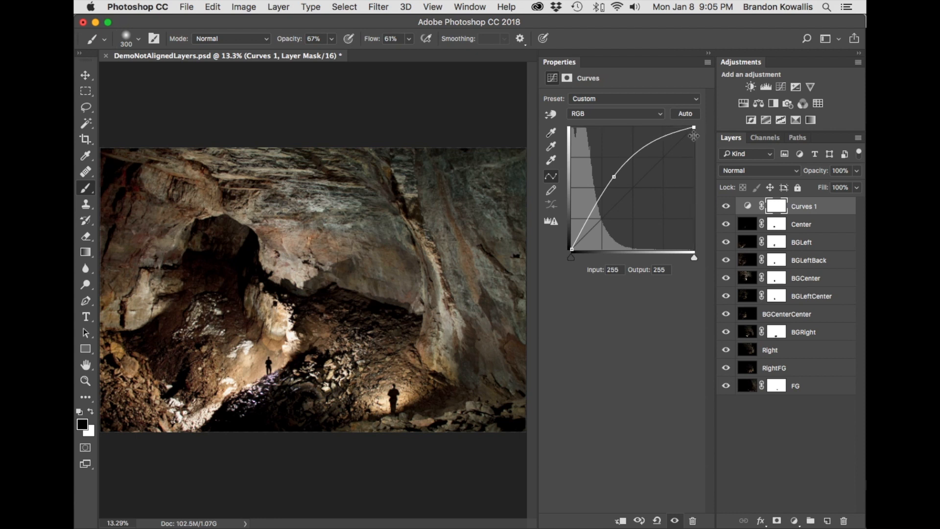
left_click_drag(614, 176, 625, 161)
left_click_drag(628, 163, 625, 156)
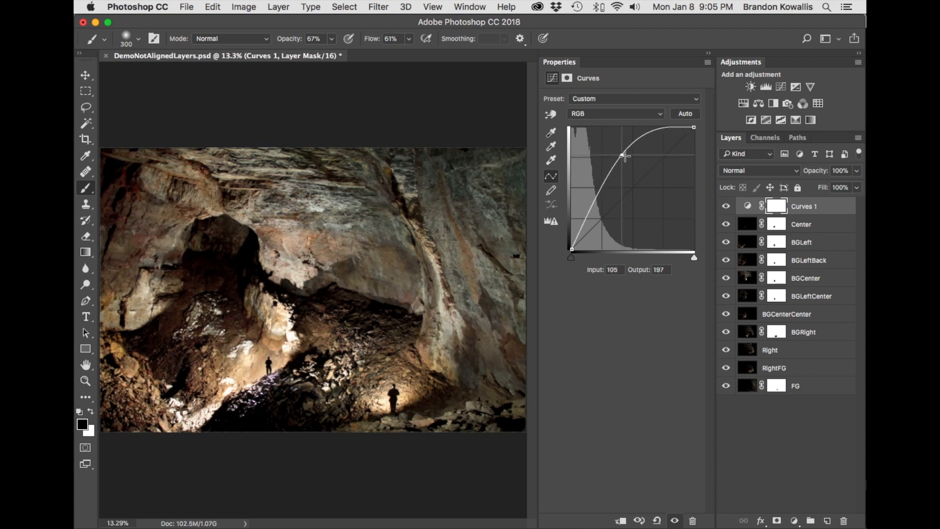
left_click_drag(622, 156, 622, 158)
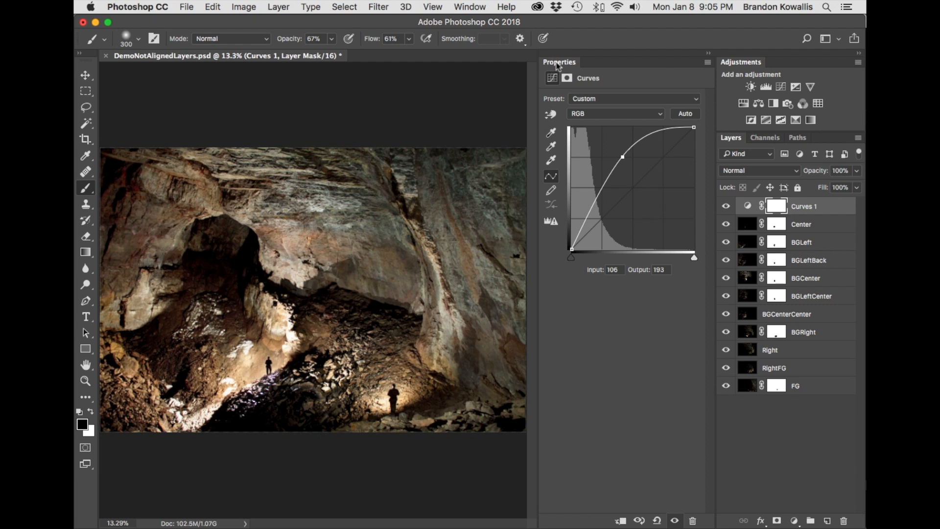
left_click_drag(558, 63, 747, 130)
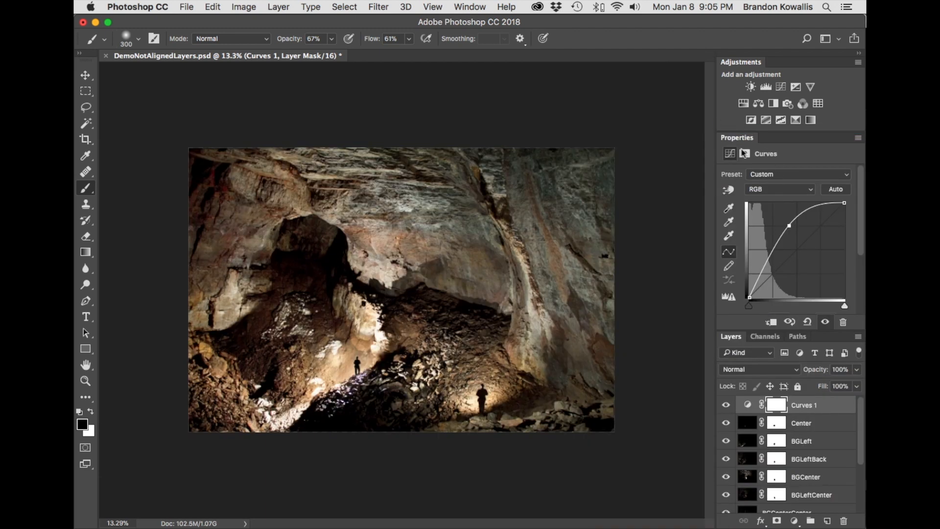
key("super+0")
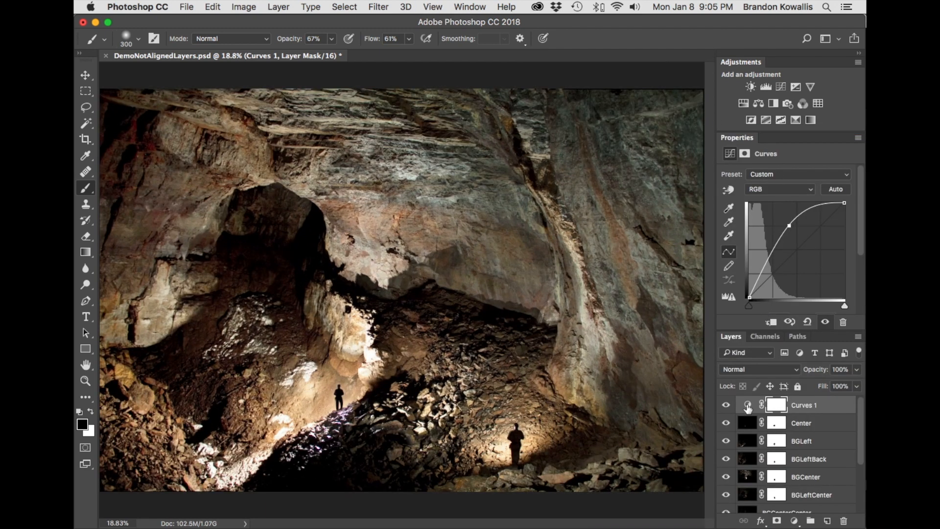
- Fill the Curves layer mask with black to hide the brightening
left_click(778, 406)
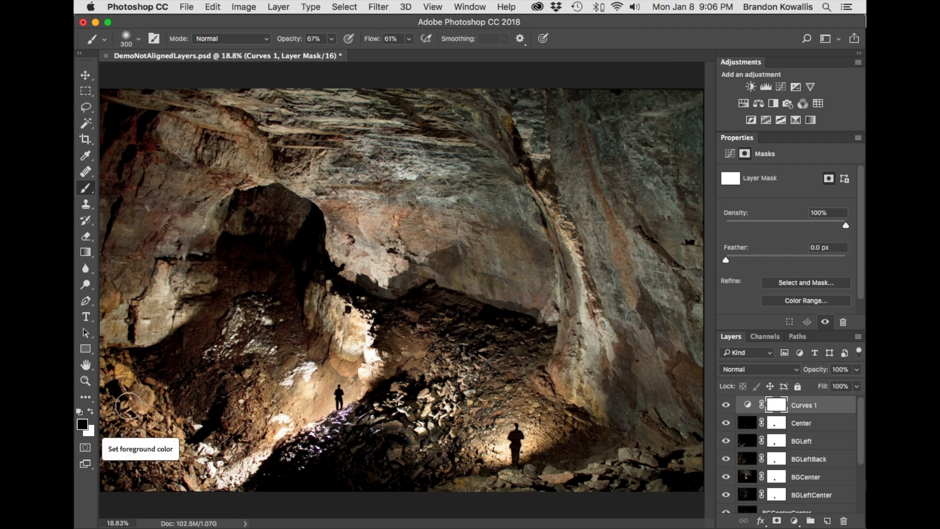
left_click(214, 6)
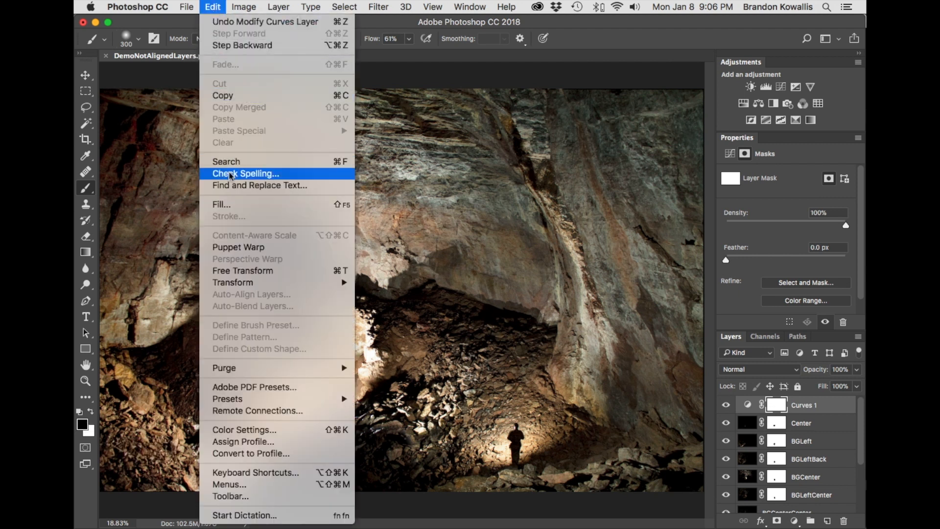
left_click(216, 4)
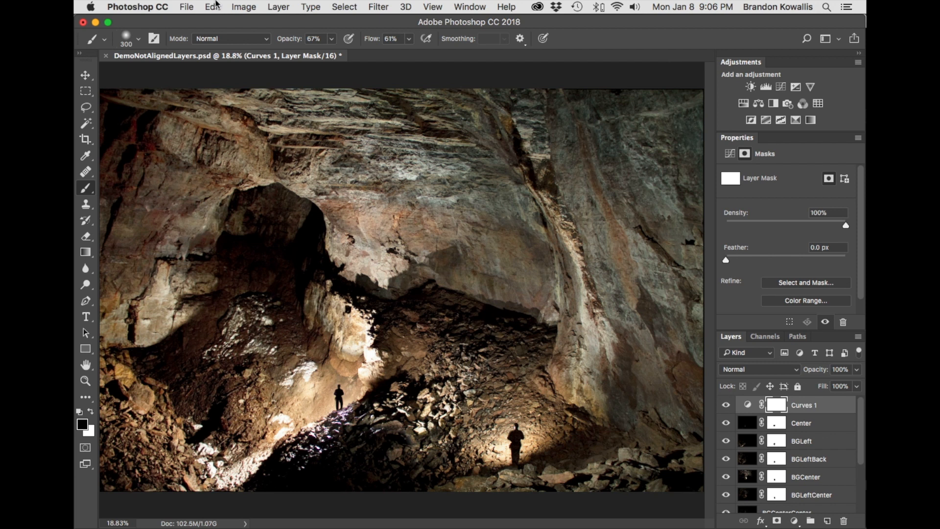
key("alt+BackSpace")
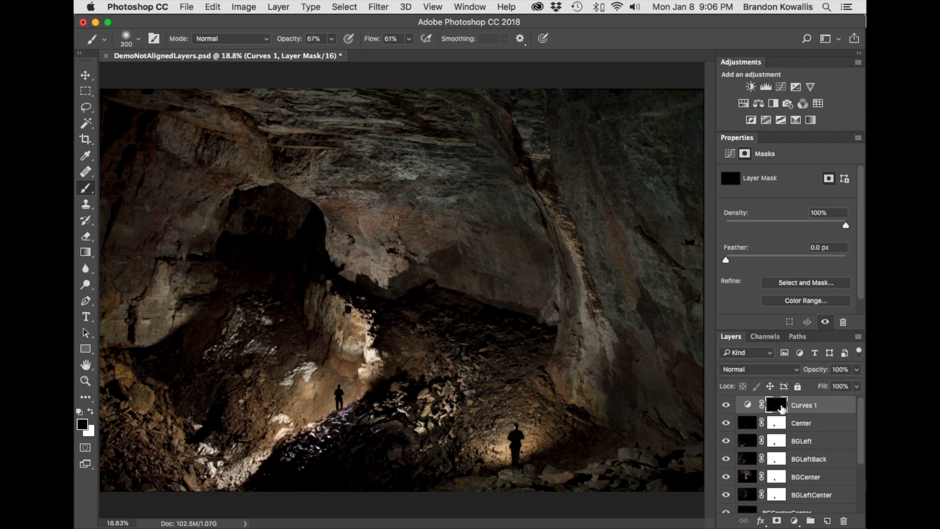
- Paint the outer walls and edges of the cave white on the Curves mask with a 1000 px brush
key("bracketright")
key("bracketright")
key("bracketright")
key("bracketright")
key("bracketright")
key("bracketright")
key("bracketright")
key("x")
mouse_move(666, 108)
left_mouse_down()
mouse_move(640, 111)
mouse_move(638, 136)
mouse_move(665, 122)
mouse_move(587, 107)
mouse_move(577, 140)
mouse_move(701, 315)
mouse_move(708, 362)
mouse_move(582, 101)
mouse_move(536, 100)
mouse_move(605, 117)
mouse_move(667, 244)
mouse_move(682, 380)
mouse_move(659, 427)
mouse_move(667, 332)
mouse_move(636, 230)
mouse_move(586, 126)
mouse_move(493, 102)
mouse_move(482, 125)
mouse_move(502, 147)
mouse_move(364, 113)
mouse_move(458, 121)
mouse_move(481, 126)
mouse_move(173, 92)
mouse_move(178, 107)
mouse_move(98, 165)
mouse_move(181, 135)
mouse_move(119, 193)
mouse_move(116, 212)
mouse_move(182, 137)
mouse_move(123, 189)
mouse_move(122, 254)
mouse_move(149, 198)
mouse_move(114, 291)
mouse_move(163, 186)
mouse_move(154, 194)
mouse_move(146, 286)
mouse_move(161, 168)
mouse_move(127, 256)
mouse_move(216, 133)
mouse_move(279, 125)
mouse_move(590, 170)
mouse_move(581, 117)
mouse_move(648, 114)
mouse_move(680, 349)
mouse_move(668, 483)
mouse_move(620, 517)
mouse_move(681, 455)
mouse_move(596, 505)
mouse_move(532, 528)
mouse_move(659, 469)
mouse_move(613, 485)
left_mouse_up()
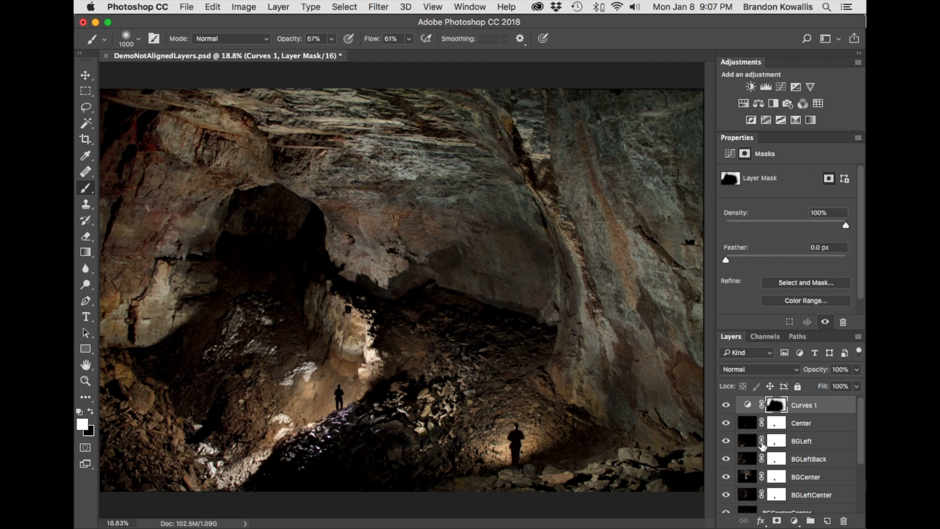
- Switch to Lightroom to view the original exposure of the distant caver's light, and return to Photoshop
scroll(763, 443, "down", 5)
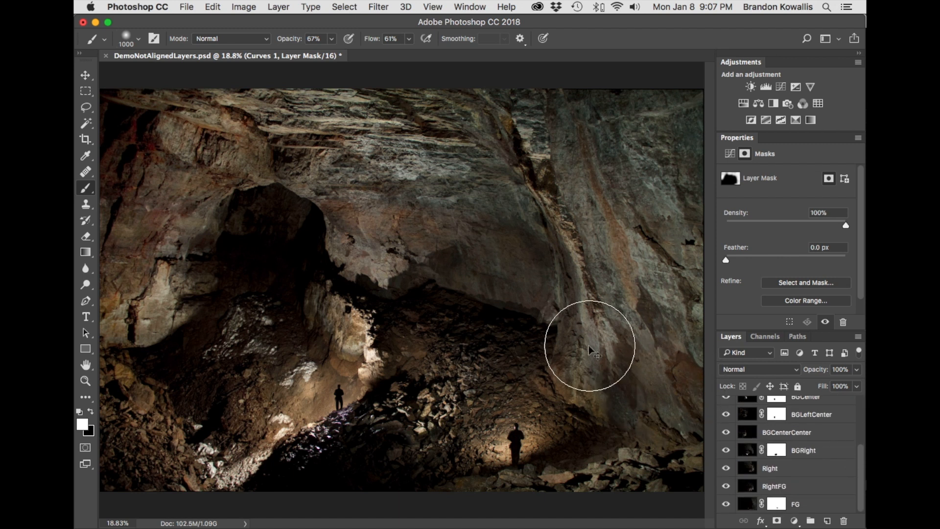
key("super+Tab")
key("super+Tab")
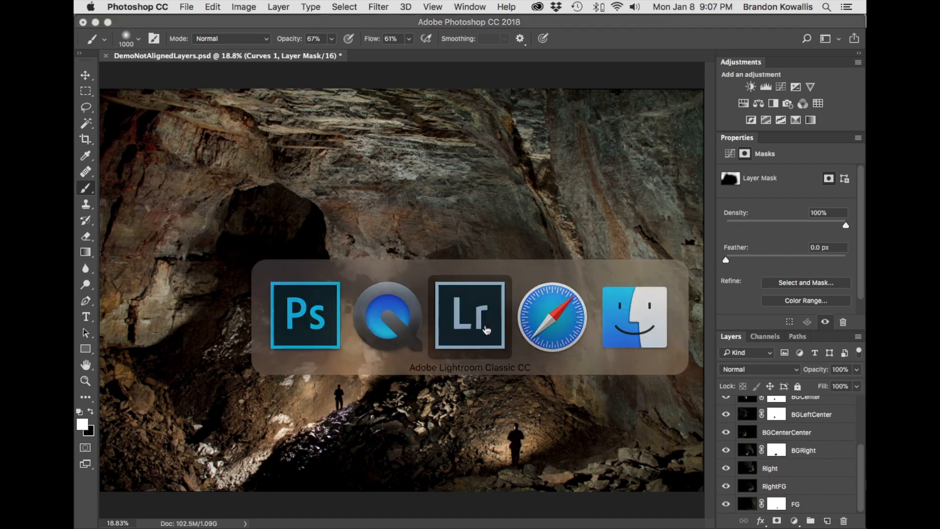
left_click(202, 477)
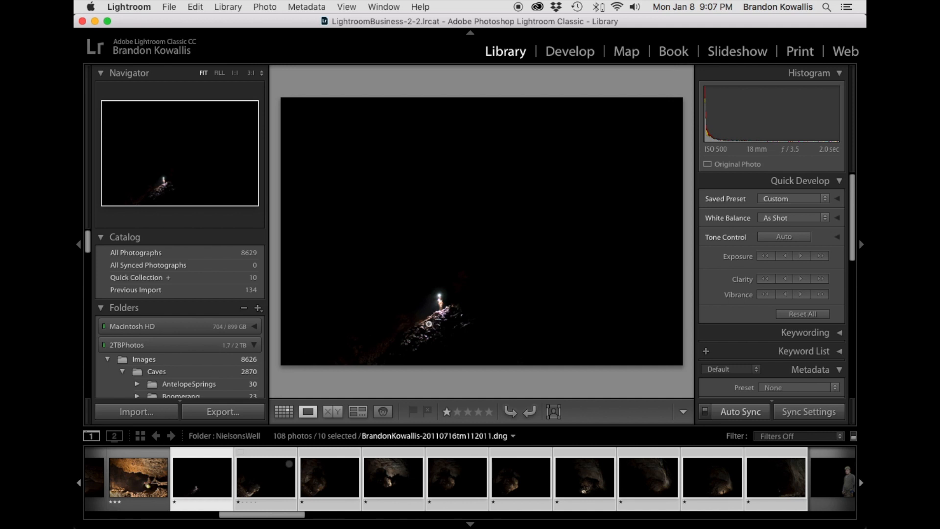
key("super+Tab")
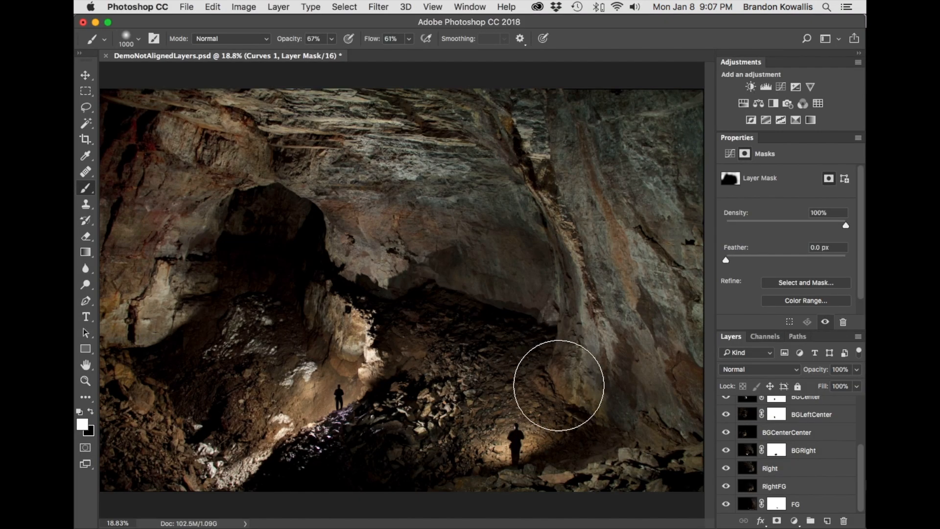
- Collapse the adjustment properties and compare the composite without Center, and without BGLeft, BGLeftBack and BGCenter, showing them all again
scroll(793, 431, "up", 5)
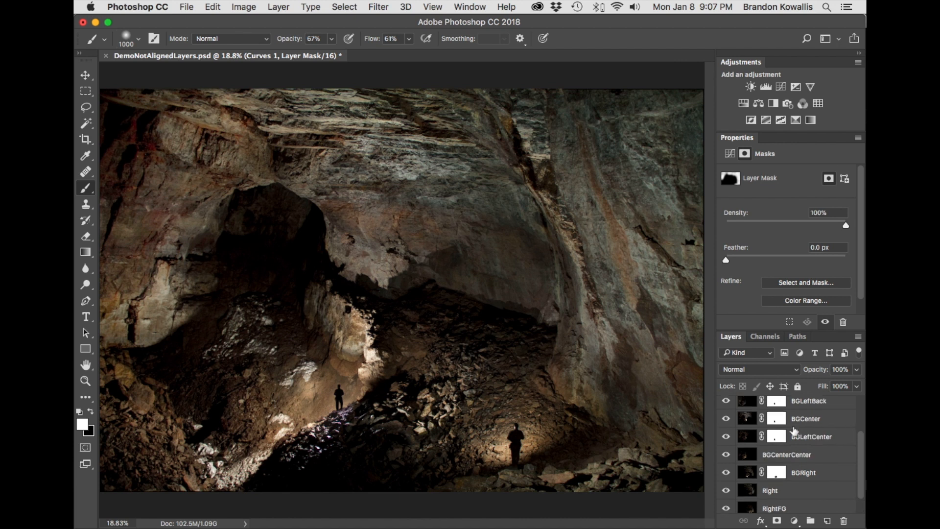
double_click(738, 137)
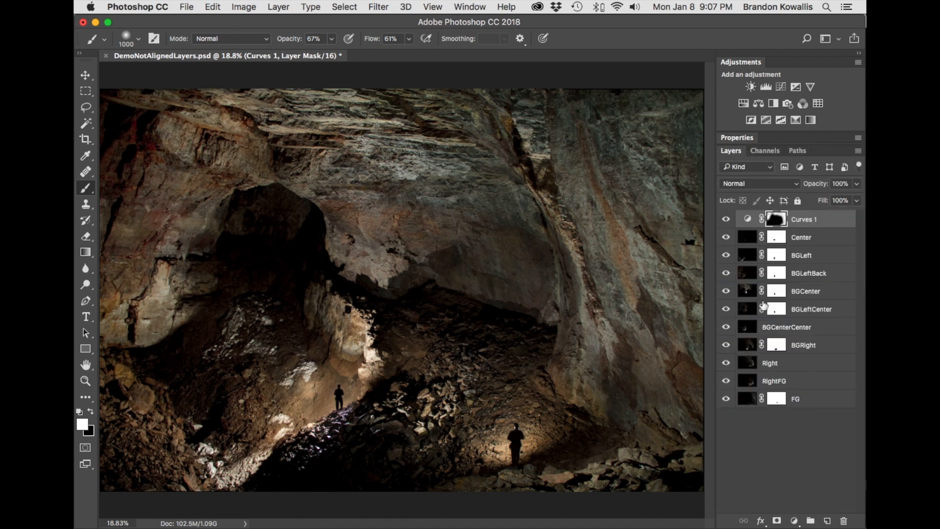
left_click(726, 238)
left_click(726, 237)
left_click_drag(726, 253, 726, 301)
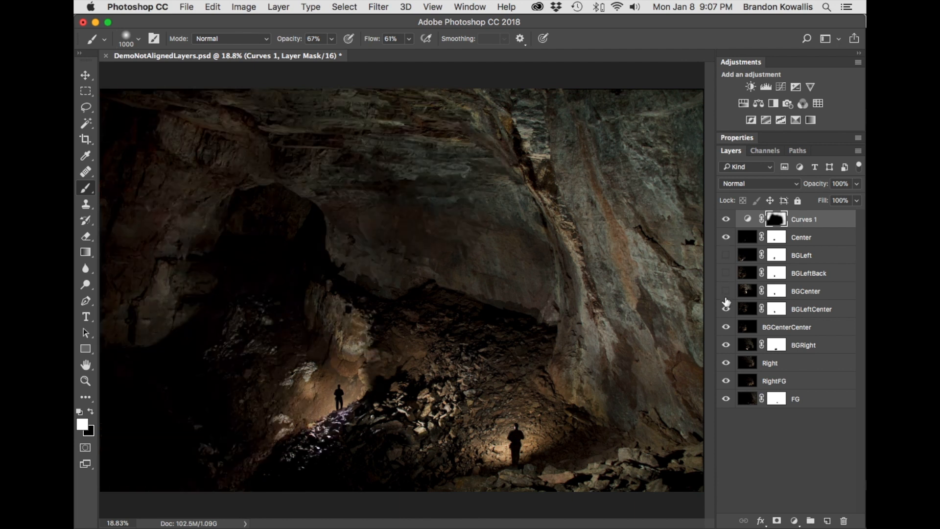
left_click(726, 292)
left_click(726, 255)
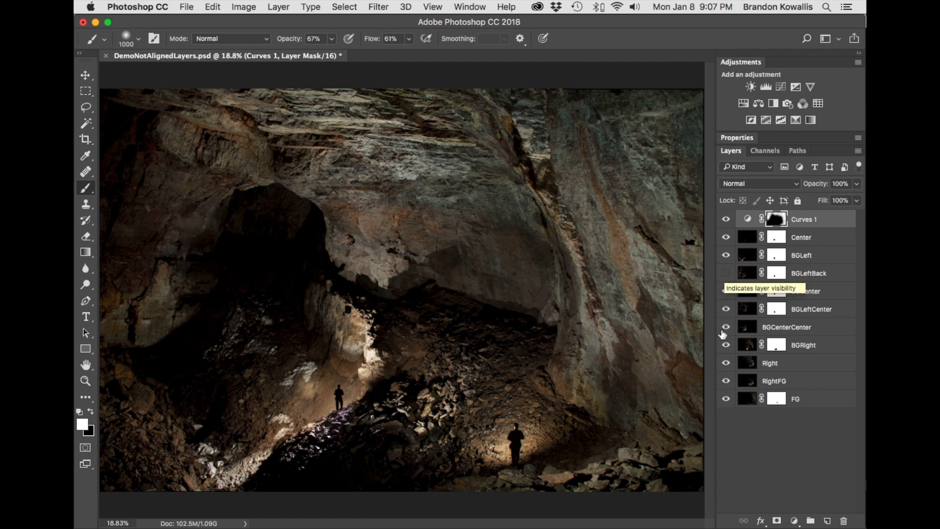
left_click(727, 273)
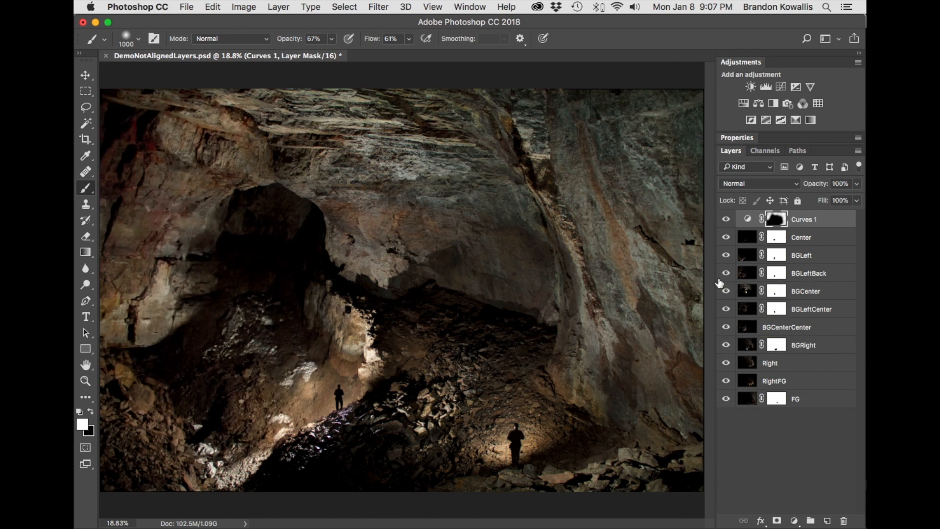
- Examine the composite without RightFG, Right, BGRight, BGLeftCenter and BGCenter, and show all the layers again
left_click_drag(726, 383, 725, 345)
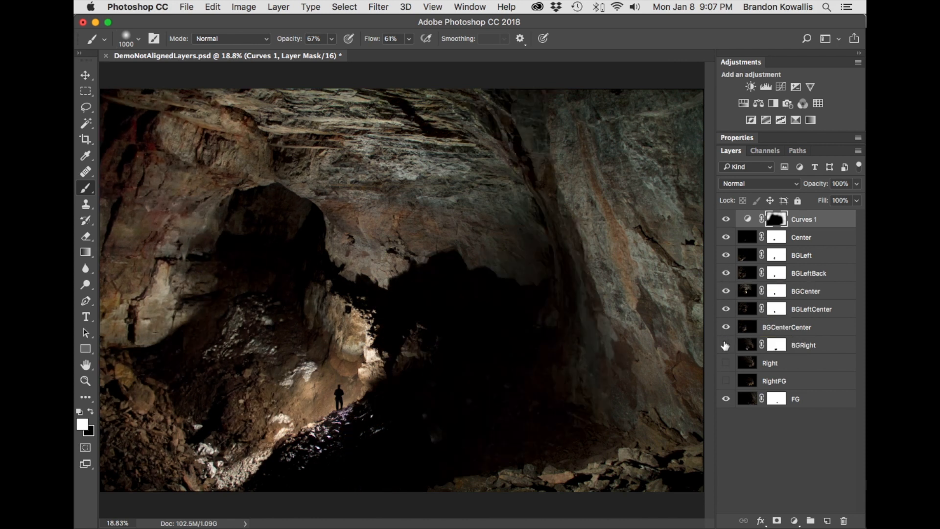
left_click(726, 291)
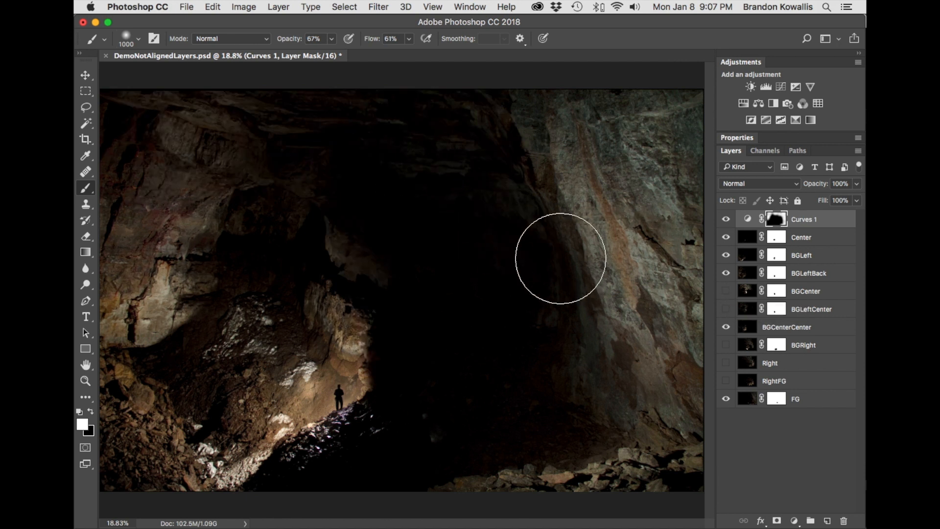
left_click(725, 292)
left_click_drag(726, 307, 726, 392)
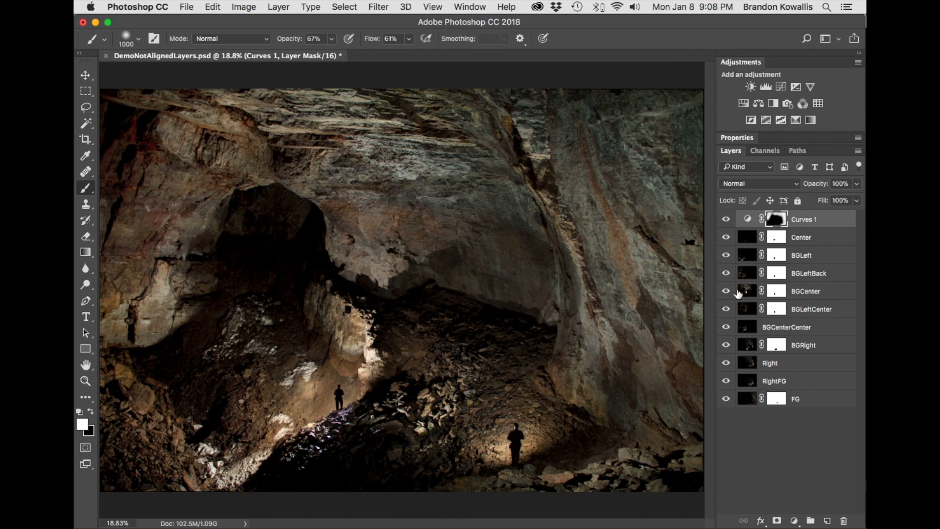
- Hide the BGLeftBack layer and check the composite without BGCenter, BGLeftCenter and BGCenterCenter in turn
left_click(725, 275)
left_click(726, 274)
left_click(727, 293)
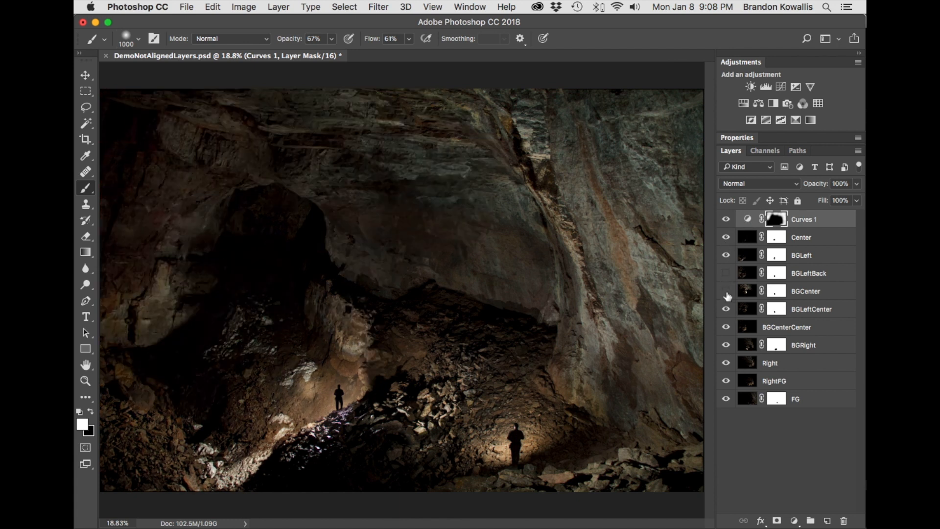
left_click(726, 309)
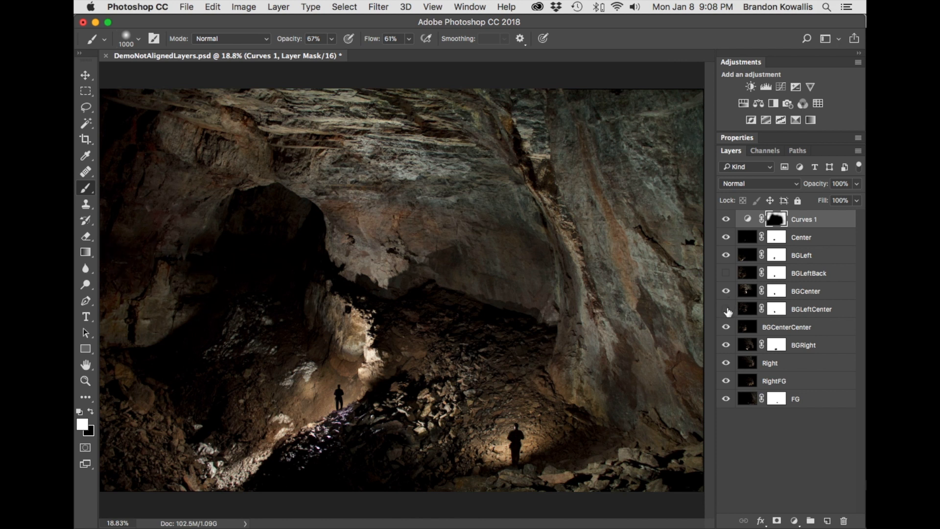
left_click(727, 309)
left_click(727, 327)
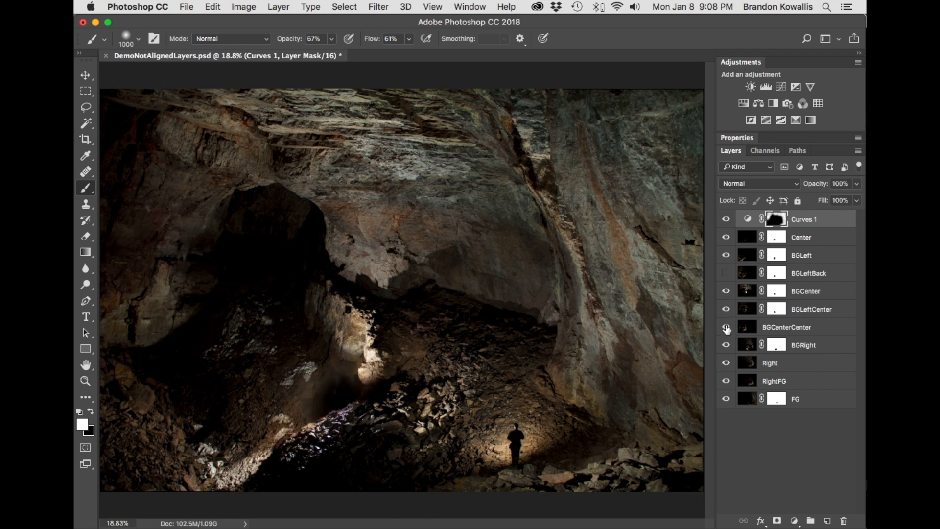
- Compare the composite with and without BGRight and Right, leaving both layers shown and the Right layer selected
left_click(725, 345)
left_click(726, 345)
left_click(726, 363)
left_click(726, 363)
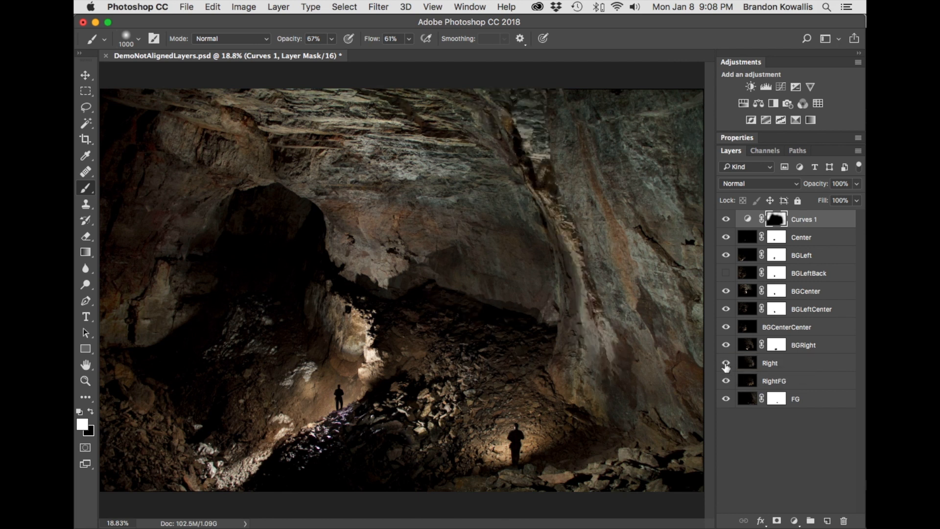
left_click(747, 363)
left_click(727, 365)
left_click(727, 364)
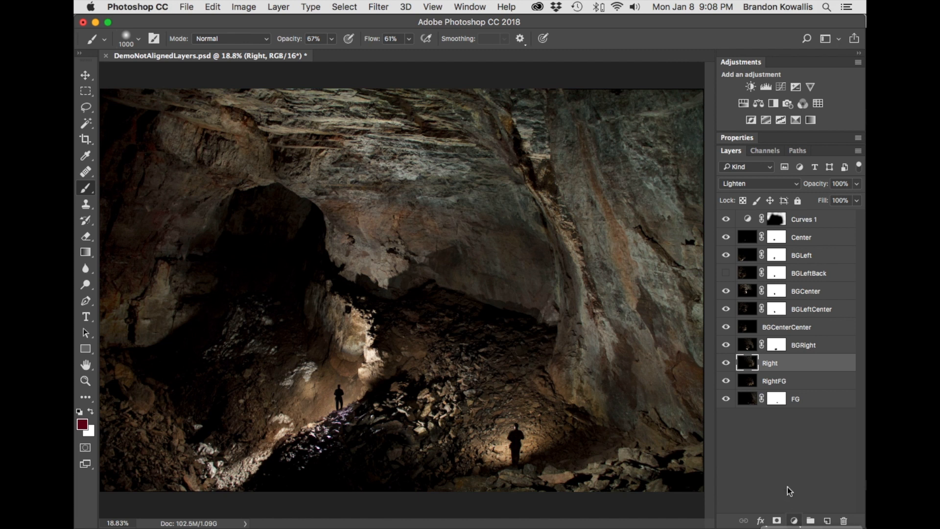
- Deselect all layers, add a Curves adjustment layer at the top of the stack, and collapse its properties
left_click(791, 500)
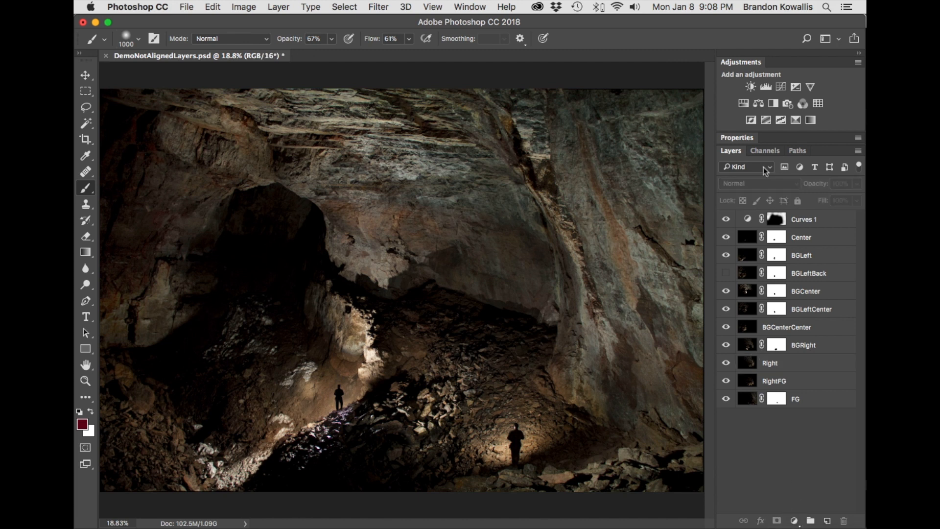
left_click(780, 87)
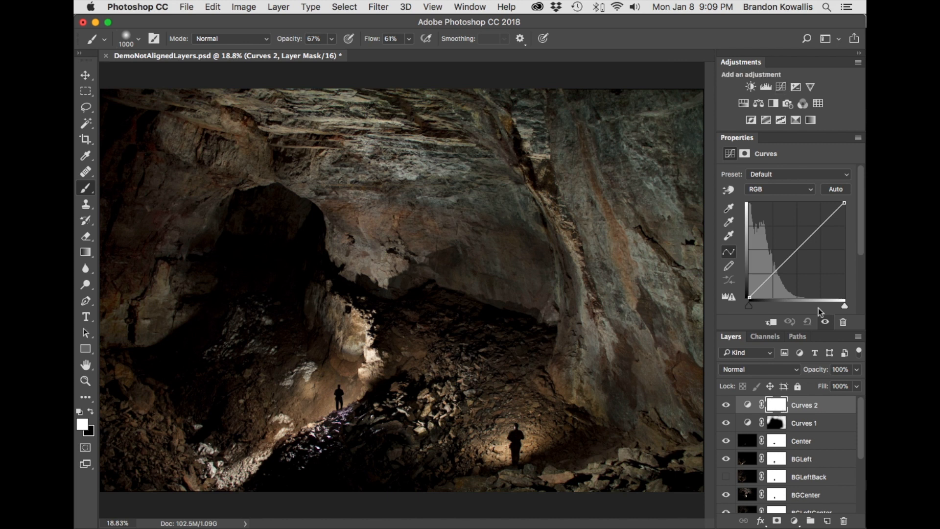
scroll(784, 412, "down", 2)
scroll(784, 413, "up", 2)
double_click(745, 137)
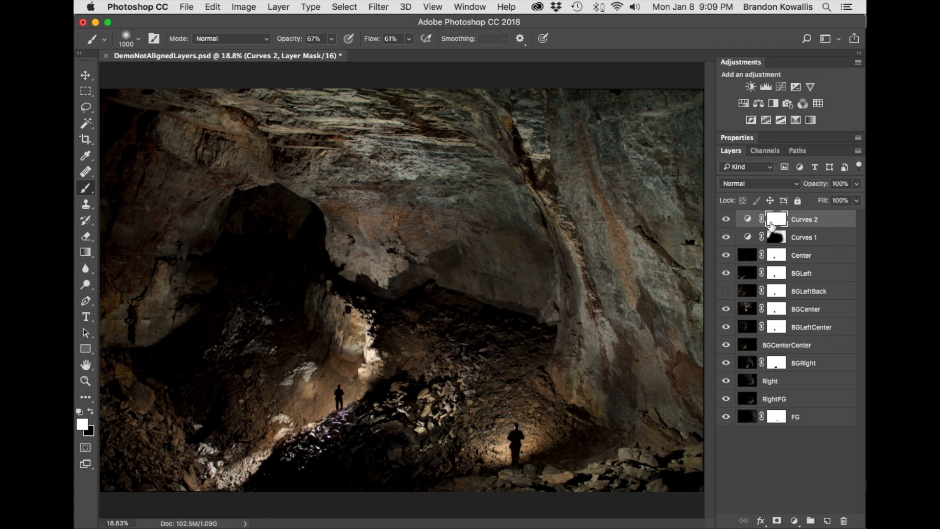
- Move the new Curves adjustment layer directly above the Right layer and clip it to that layer
left_click_drag(746, 221, 744, 365)
left_click(726, 383)
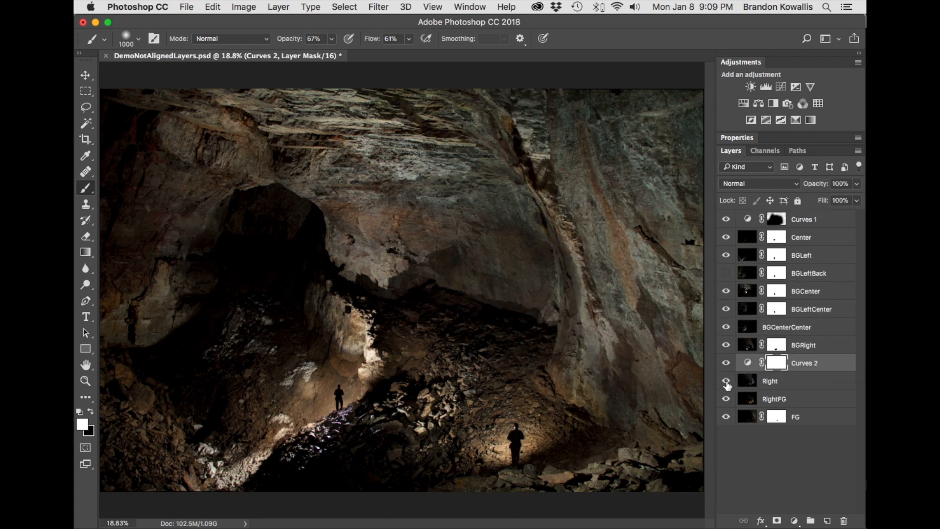
left_click(748, 363)
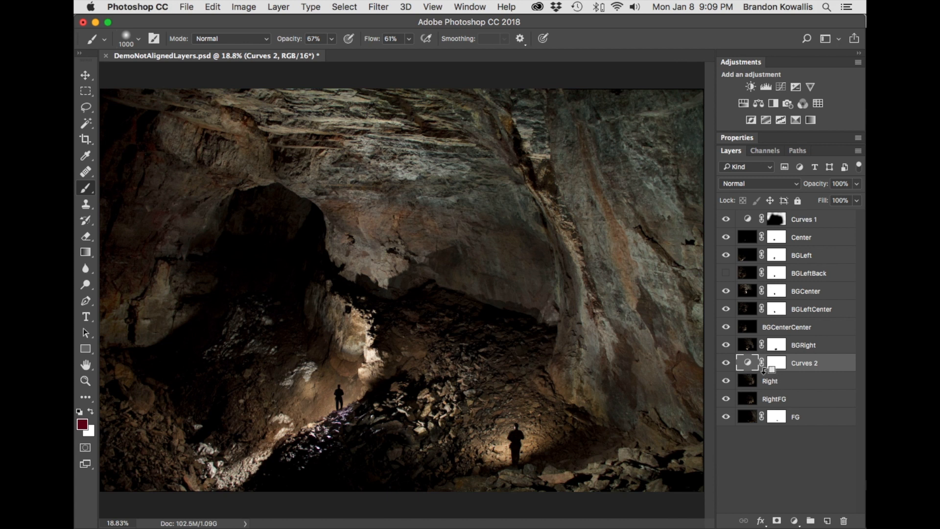
left_click(763, 370, "alt")
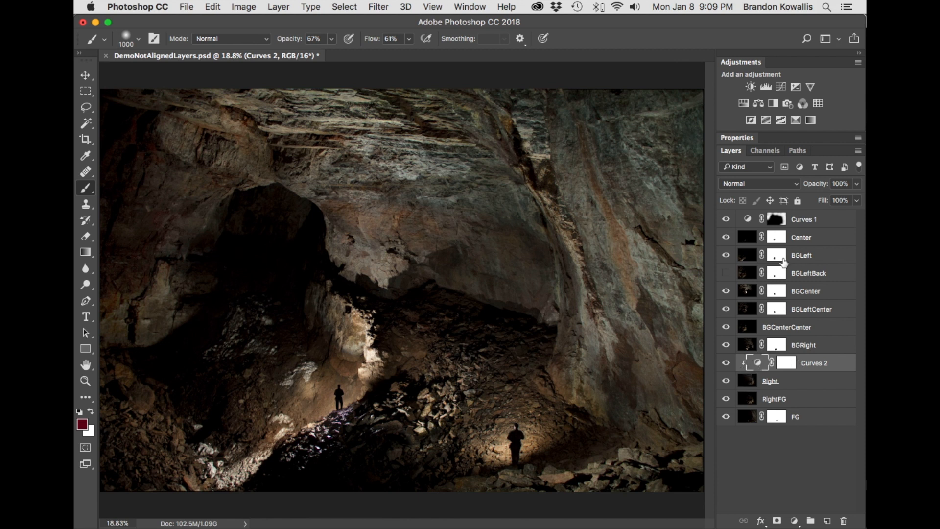
- Raise the darker tones of the clipped layer's RGB curve strongly to brighten the Right exposure, and collapse the adjustment properties
left_click(737, 137)
left_click(792, 247)
left_click_drag(792, 247, 772, 256)
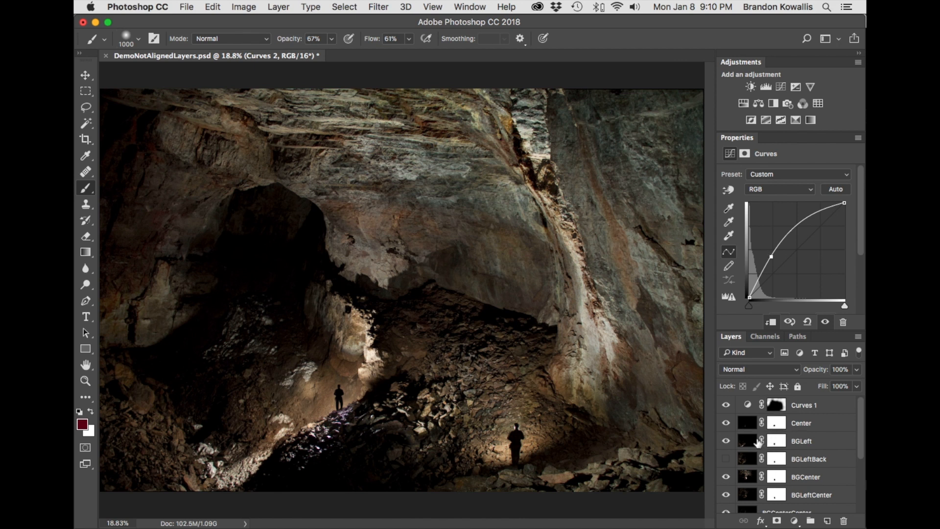
double_click(741, 139)
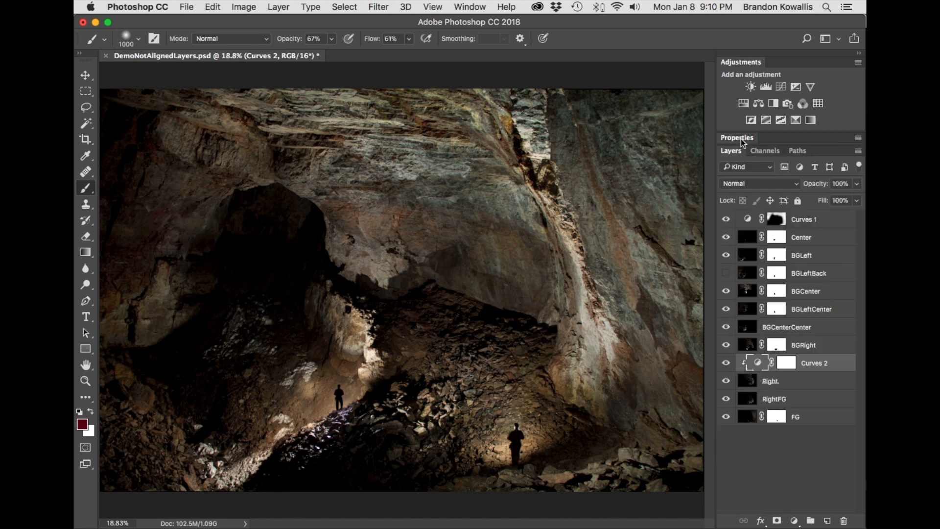
- View the blending modes for the clipped Curves layer without changing its mode, and select the BGLeft layer's mask
left_click(772, 186)
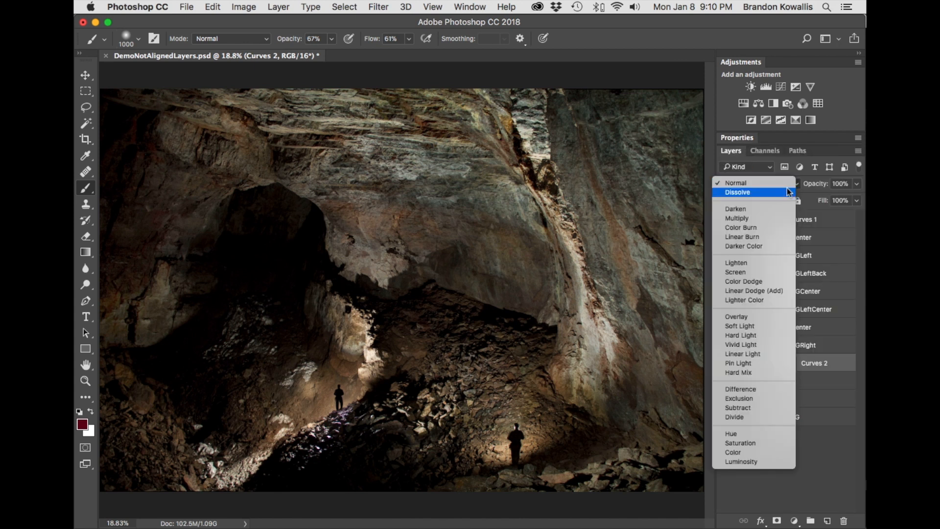
left_click(799, 184)
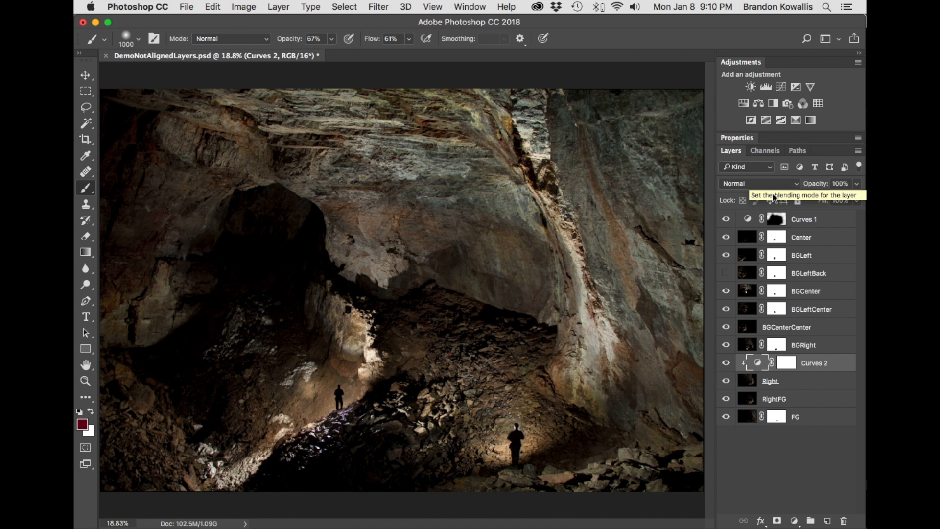
left_click(793, 254)
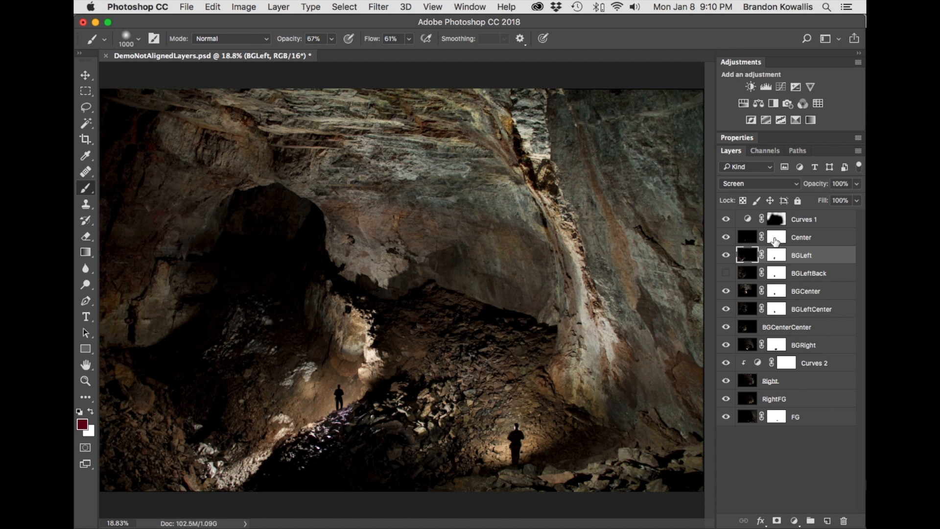
left_click(775, 255)
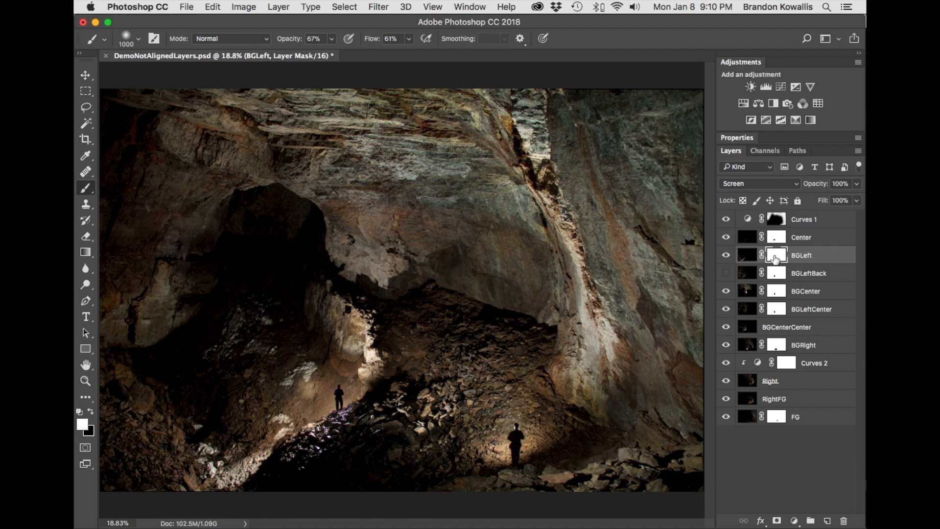